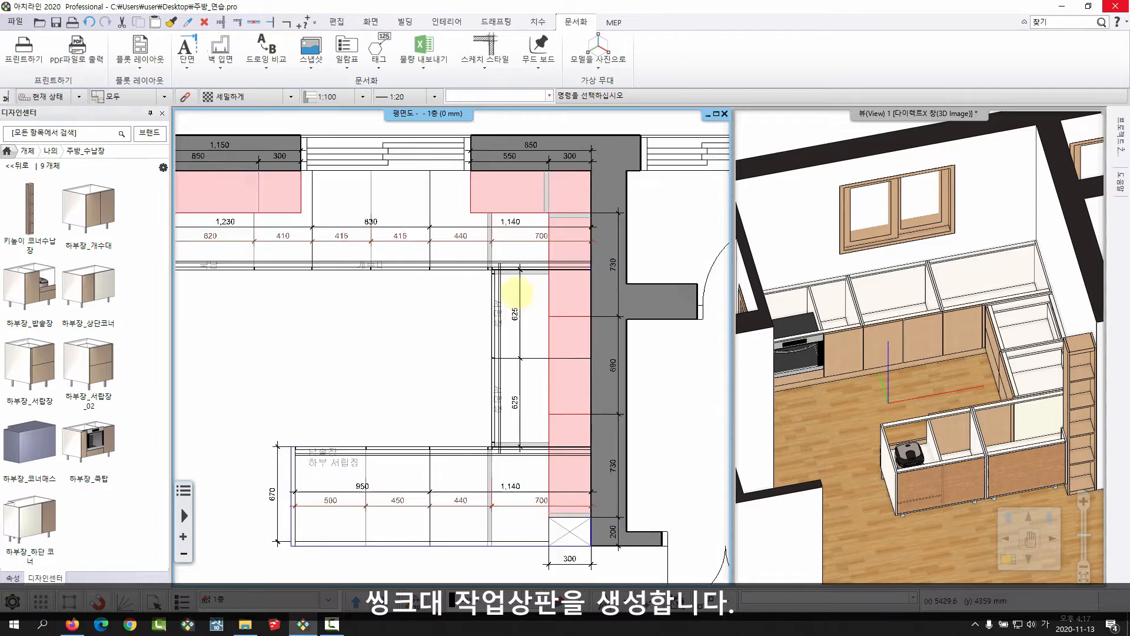
# Return the Design Center to its home page and open the 03_재질 folder in File Explorer.
pyautogui.click(6, 151)
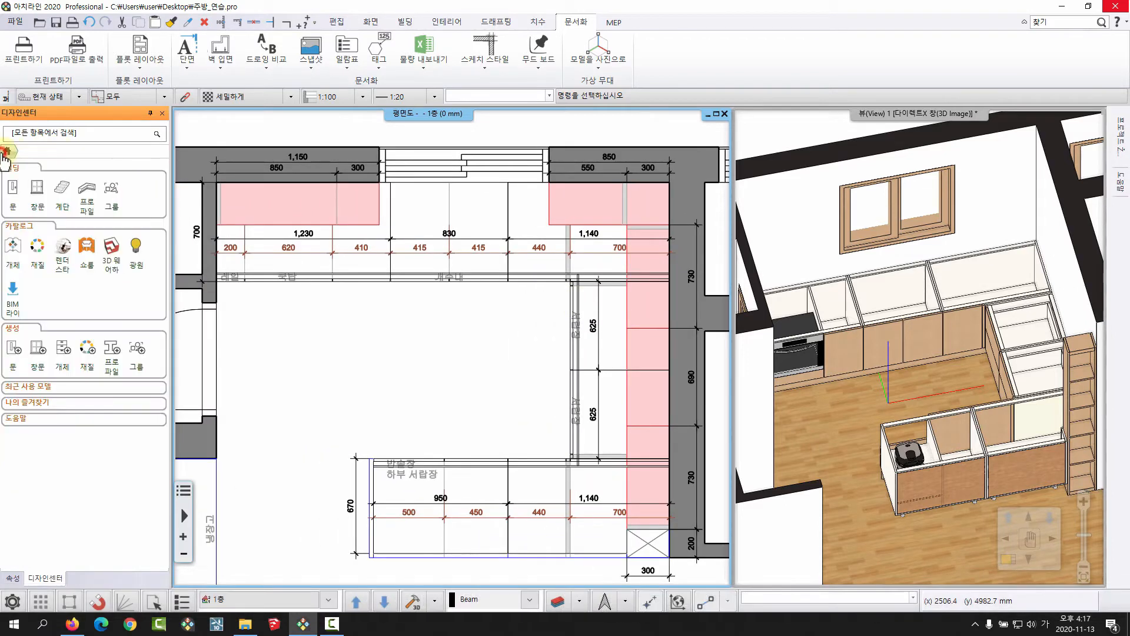
pyautogui.click(422, 364)
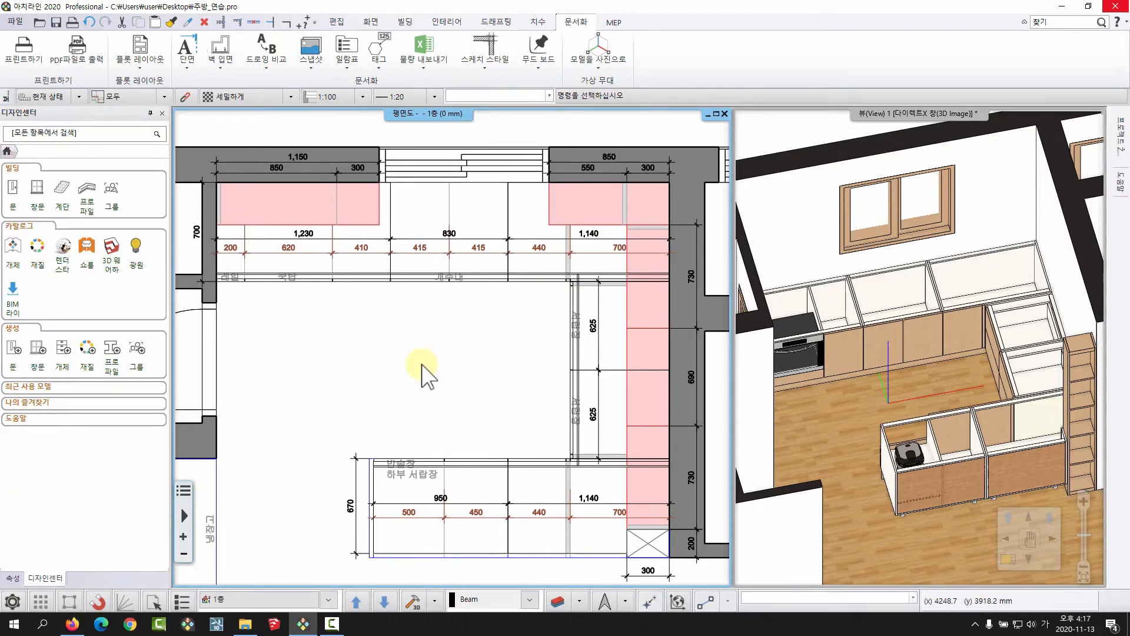
pyautogui.click(245, 623)
pyautogui.moveTo(520, 165); pyautogui.dragTo(472, 184)
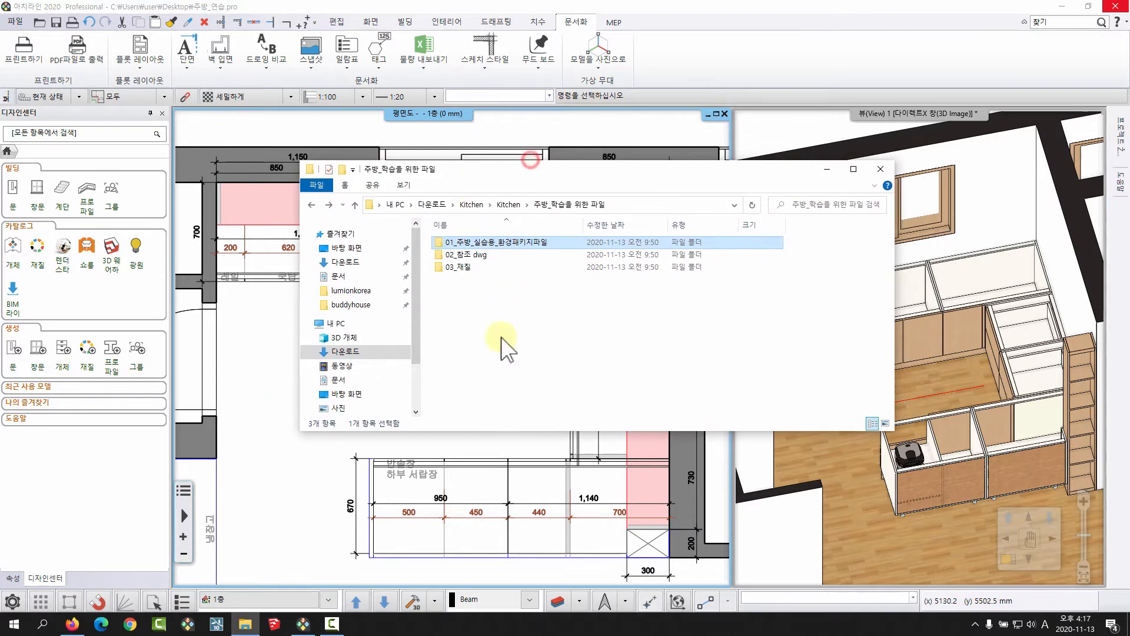
pyautogui.doubleClick(454, 268)
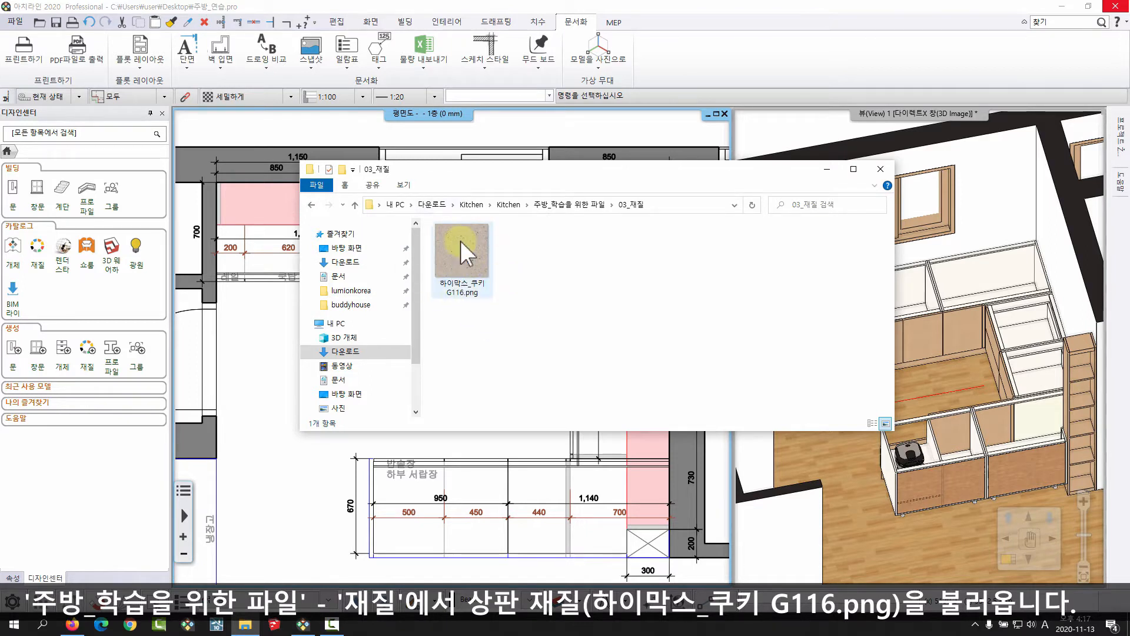
# Add the texture image 하이막스_쿠키 G116.png from File Explorer to the Design Center as a new material.
pyautogui.moveTo(493, 189); pyautogui.dragTo(418, 182)
pyautogui.click(387, 242)
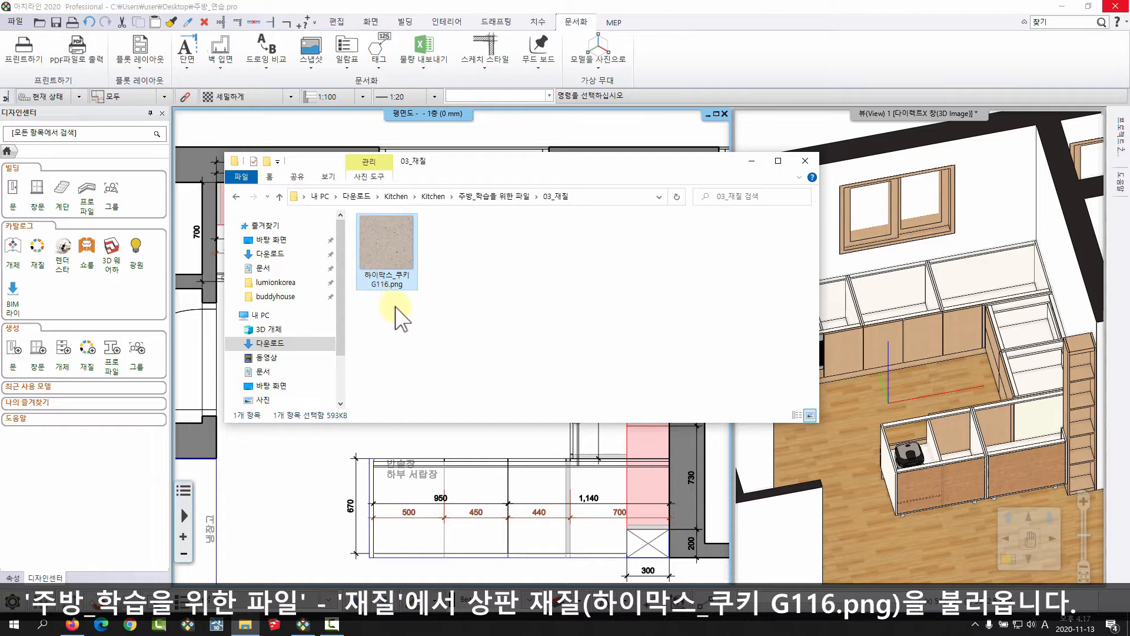
pyautogui.moveTo(601, 176); pyautogui.dragTo(599, 141)
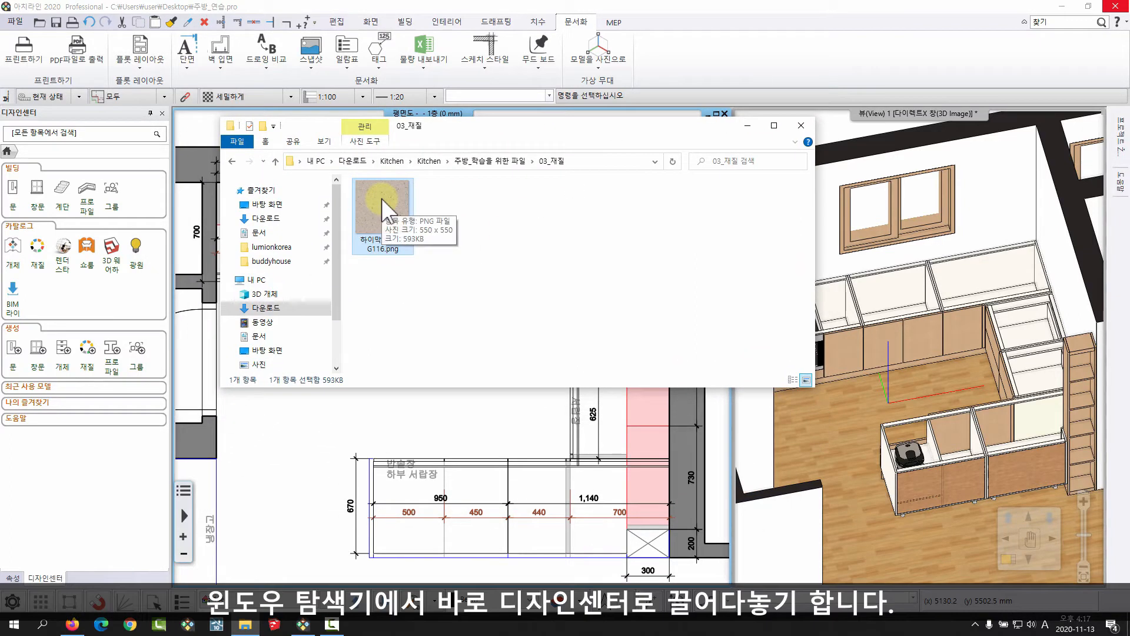
pyautogui.moveTo(381, 199); pyautogui.dragTo(226, 404)
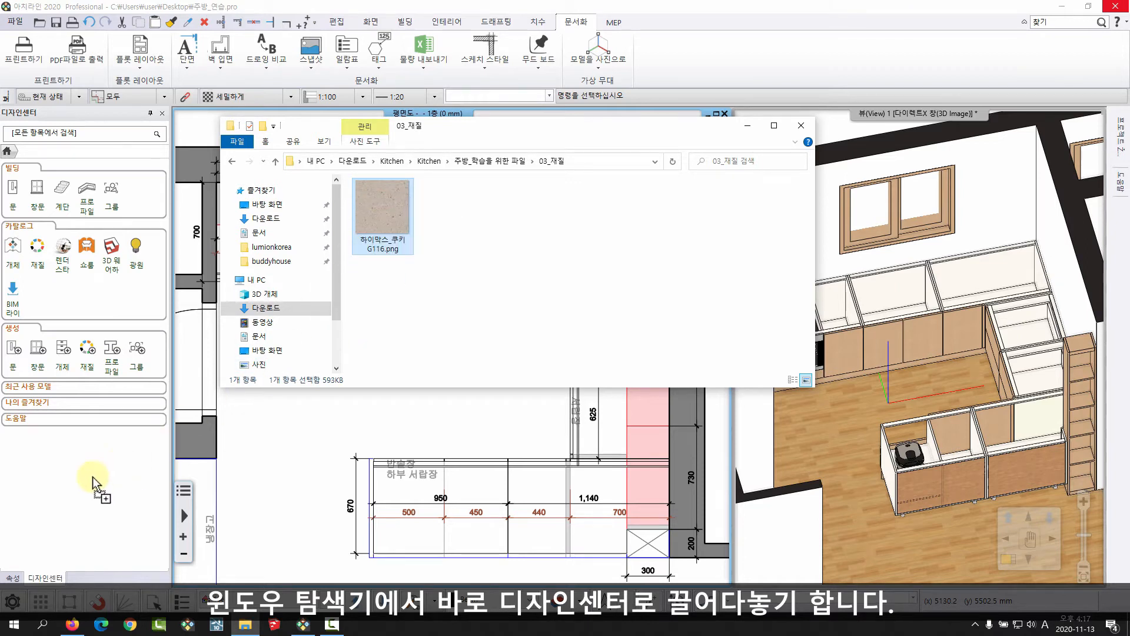
pyautogui.moveTo(93, 477); pyautogui.dragTo(392, 203)
pyautogui.moveTo(428, 143); pyautogui.dragTo(717, 193)
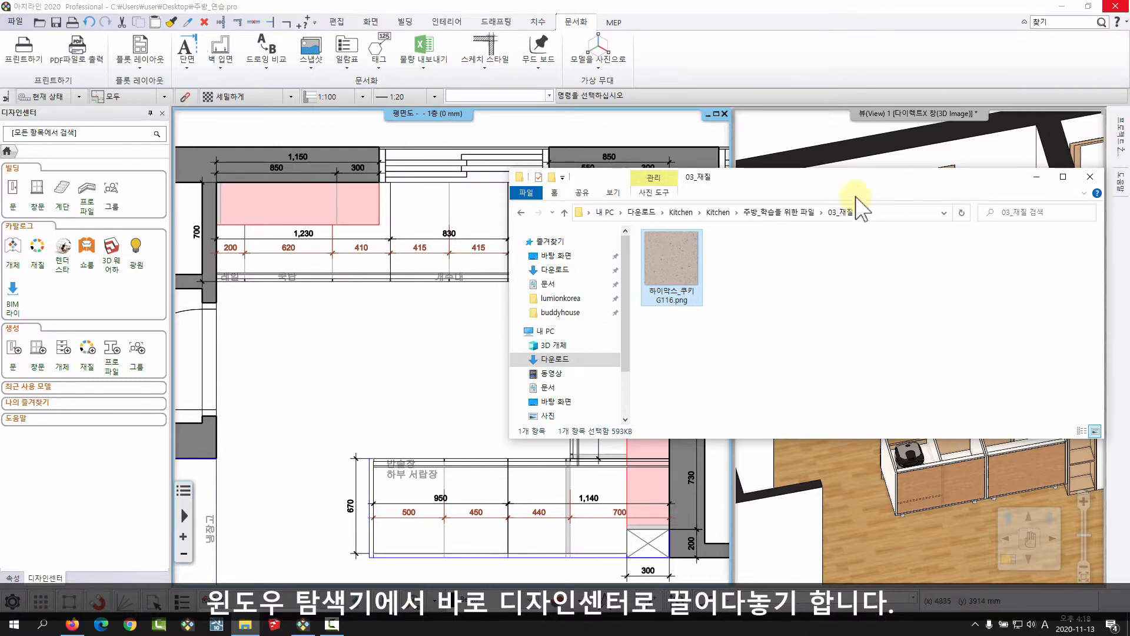
pyautogui.moveTo(883, 187); pyautogui.dragTo(568, 192)
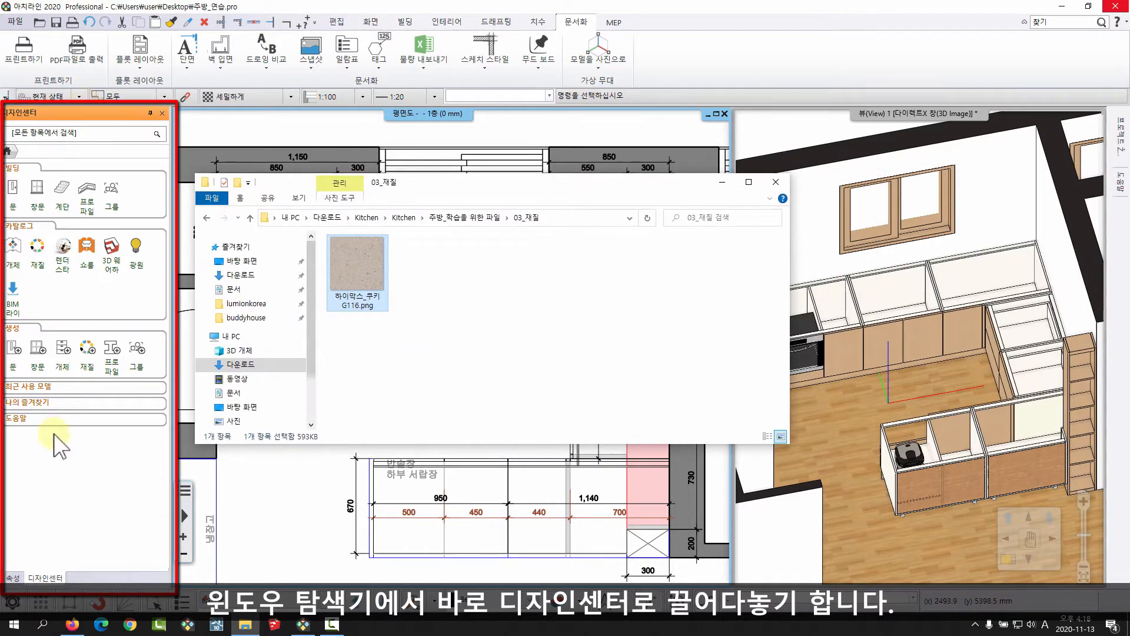
pyautogui.moveTo(357, 250); pyautogui.dragTo(62, 488)
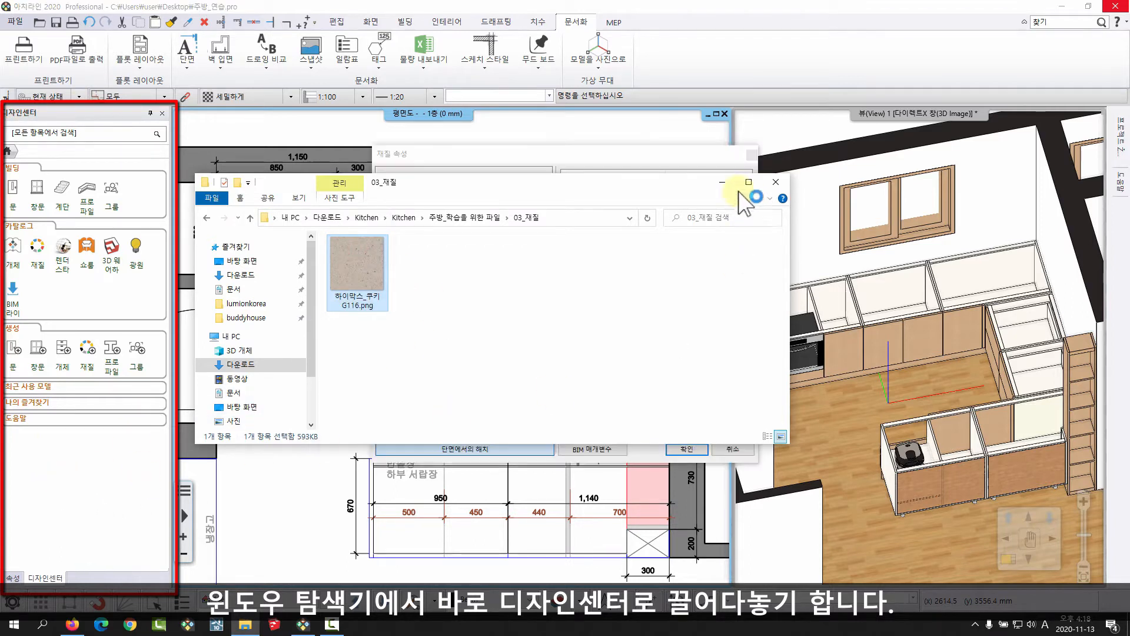
pyautogui.click(720, 182)
pyautogui.moveTo(610, 153); pyautogui.dragTo(598, 111)
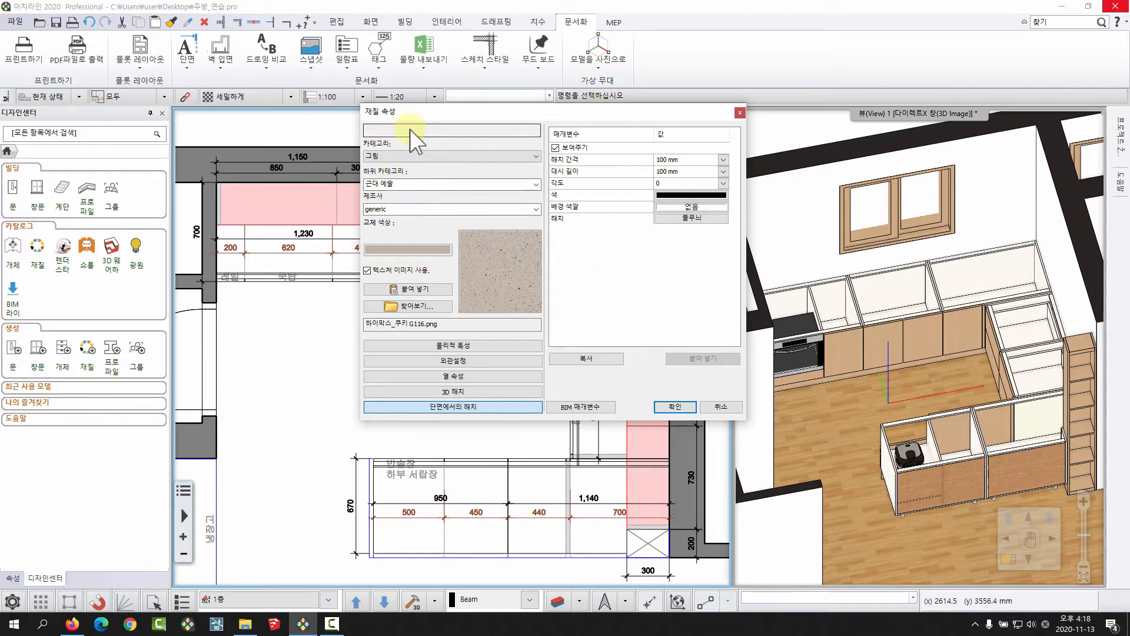
# Assign the new material to category 나의 and subcategory 주방, and save it.
pyautogui.click(394, 154)
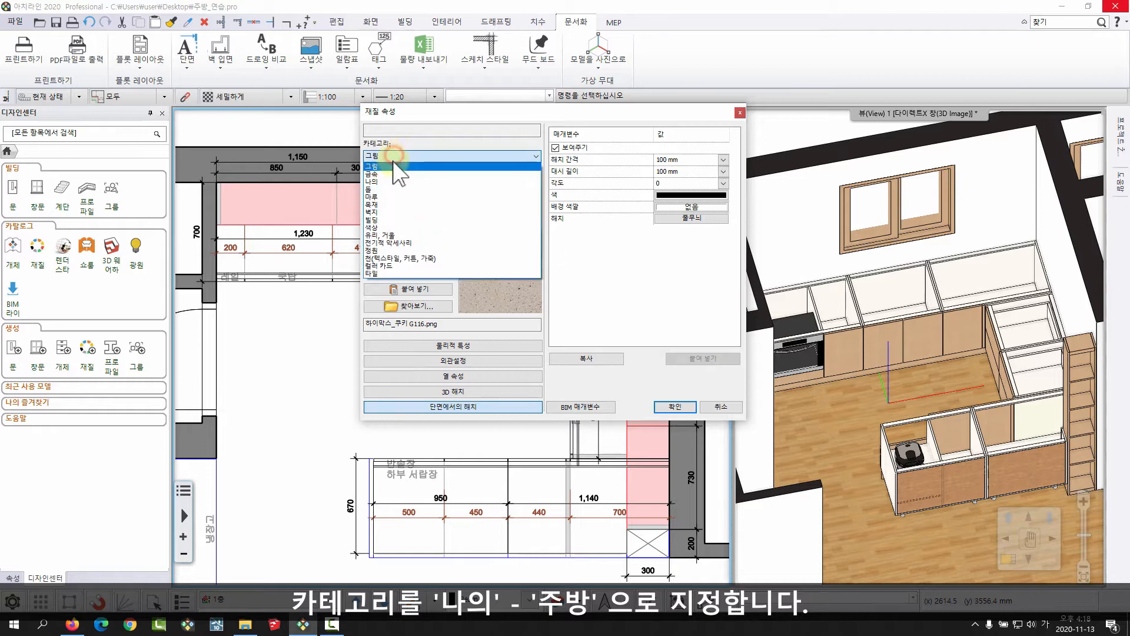
pyautogui.click(388, 185)
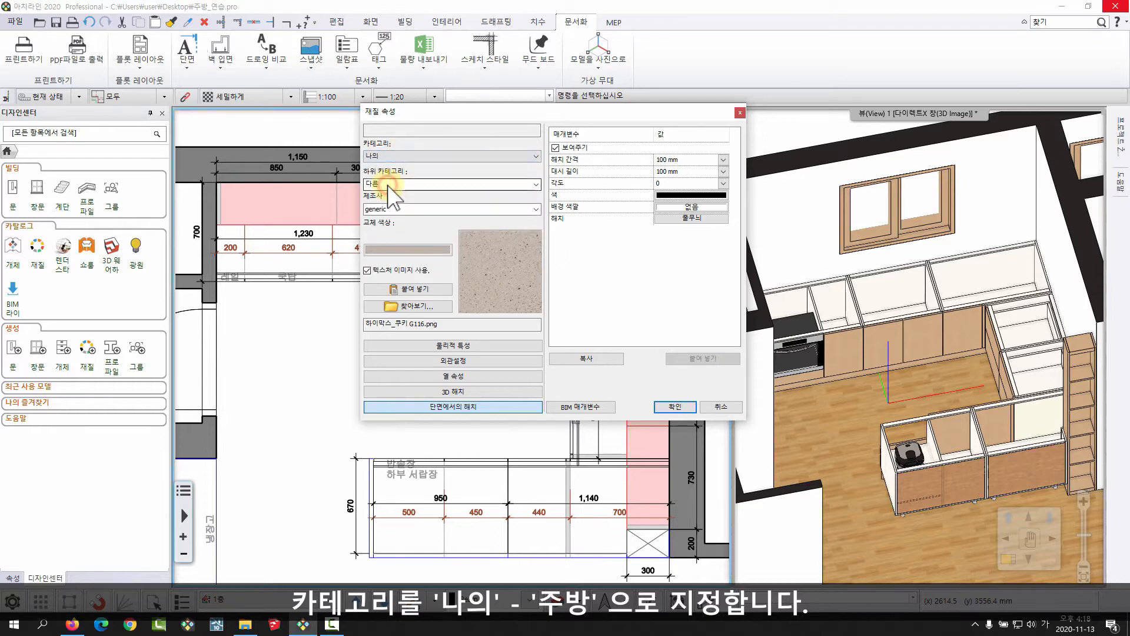
pyautogui.click(532, 185)
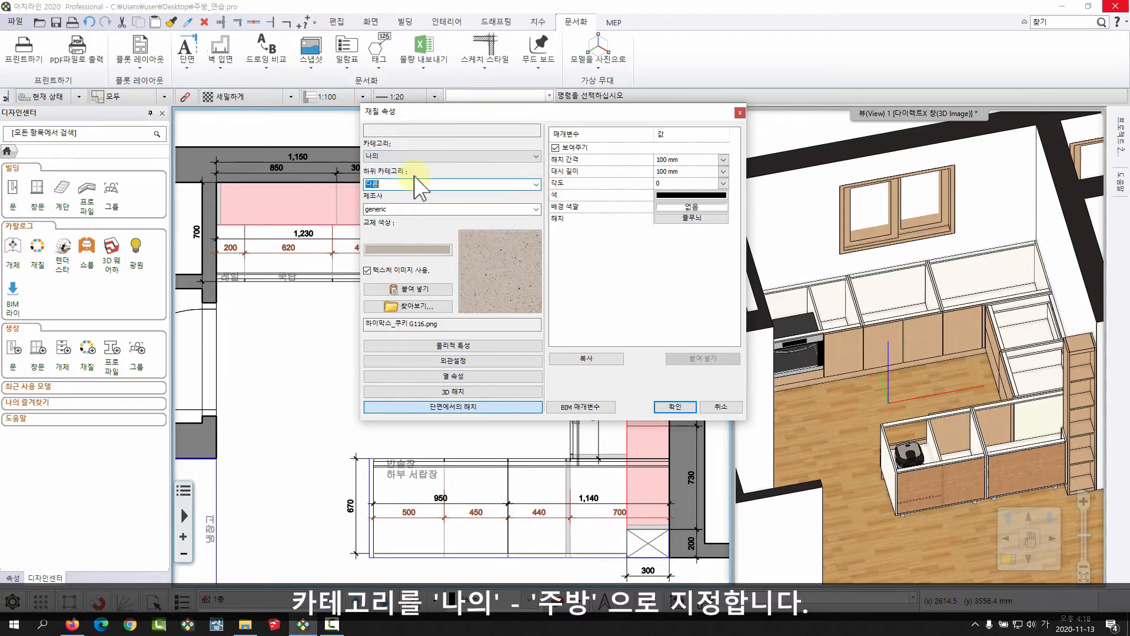
pyautogui.write('주방')
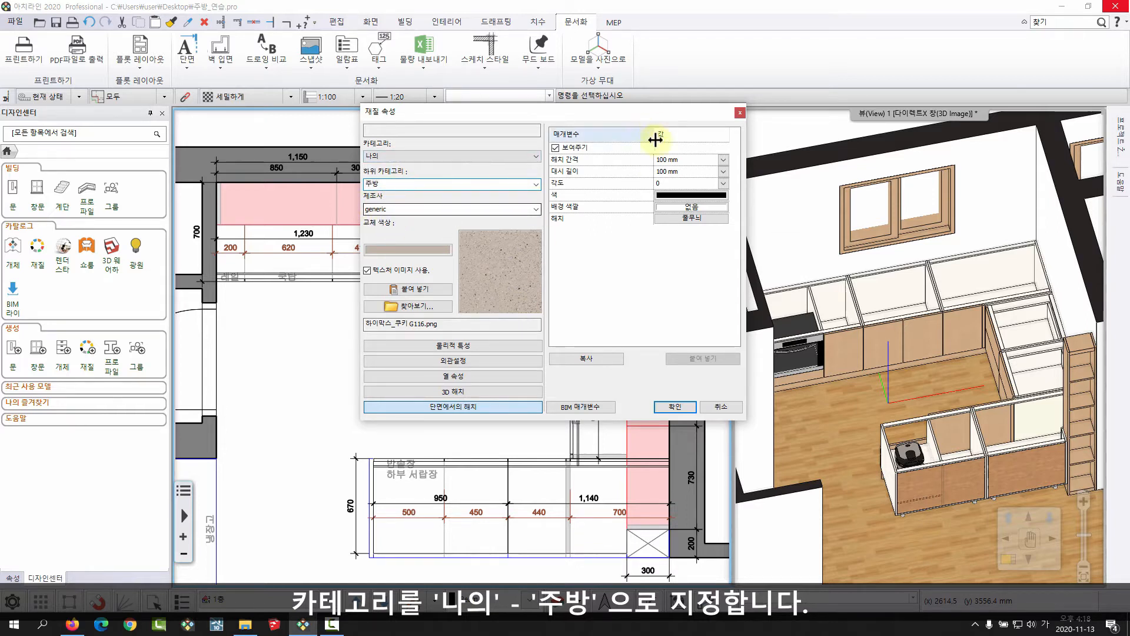
pyautogui.click(674, 405)
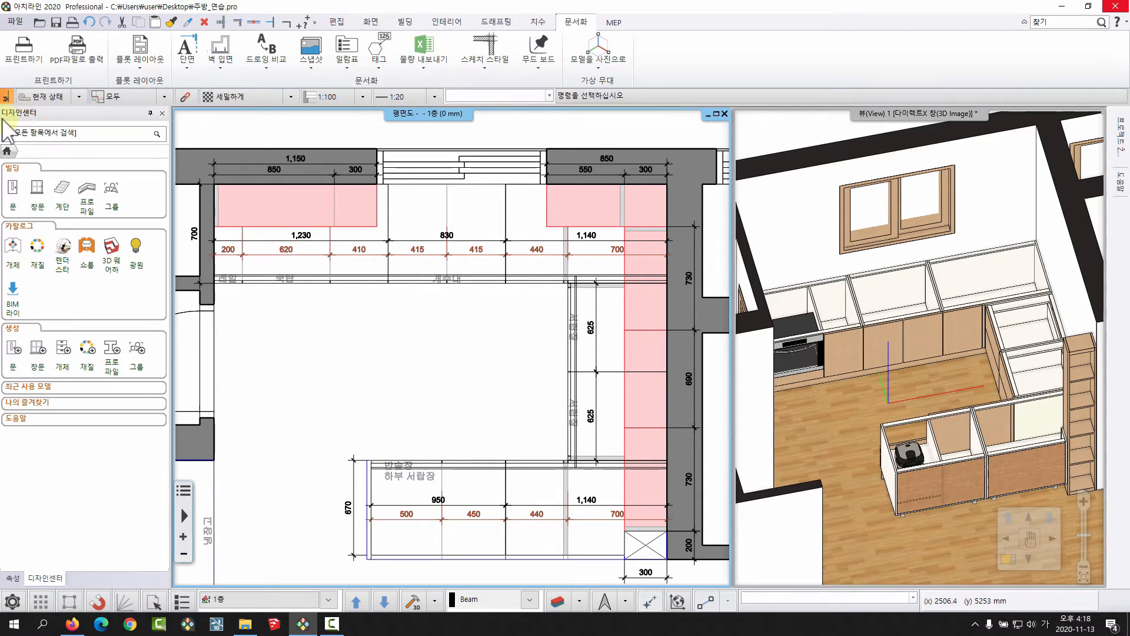
# Open the 나의 – 주방 material category in the Design Center to check the added countertop material.
pyautogui.click(36, 254)
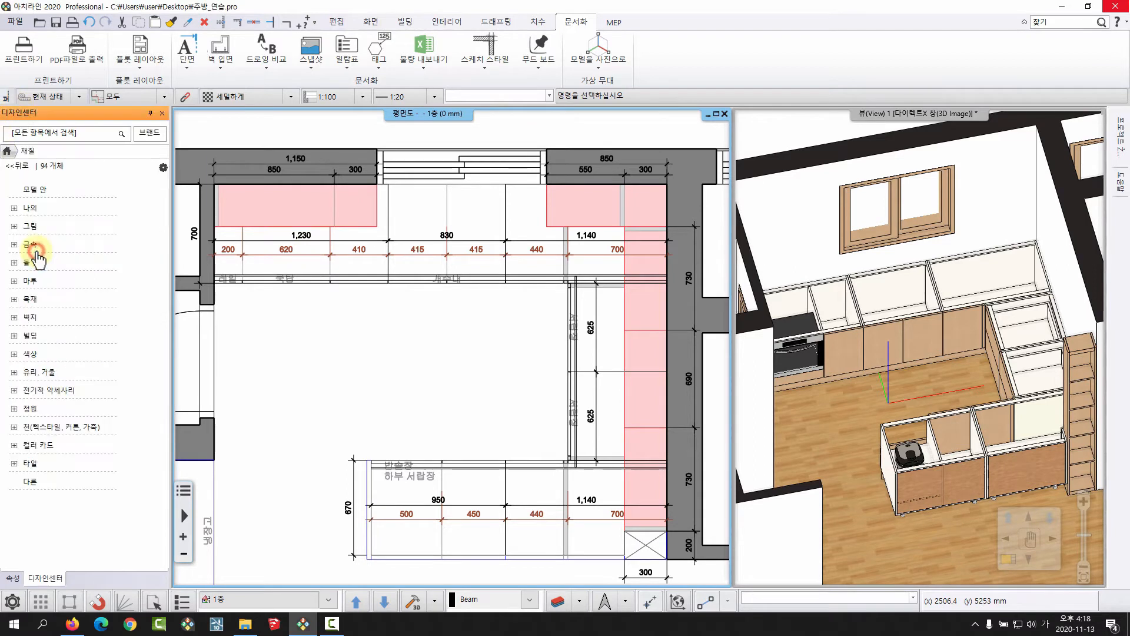
pyautogui.click(29, 208)
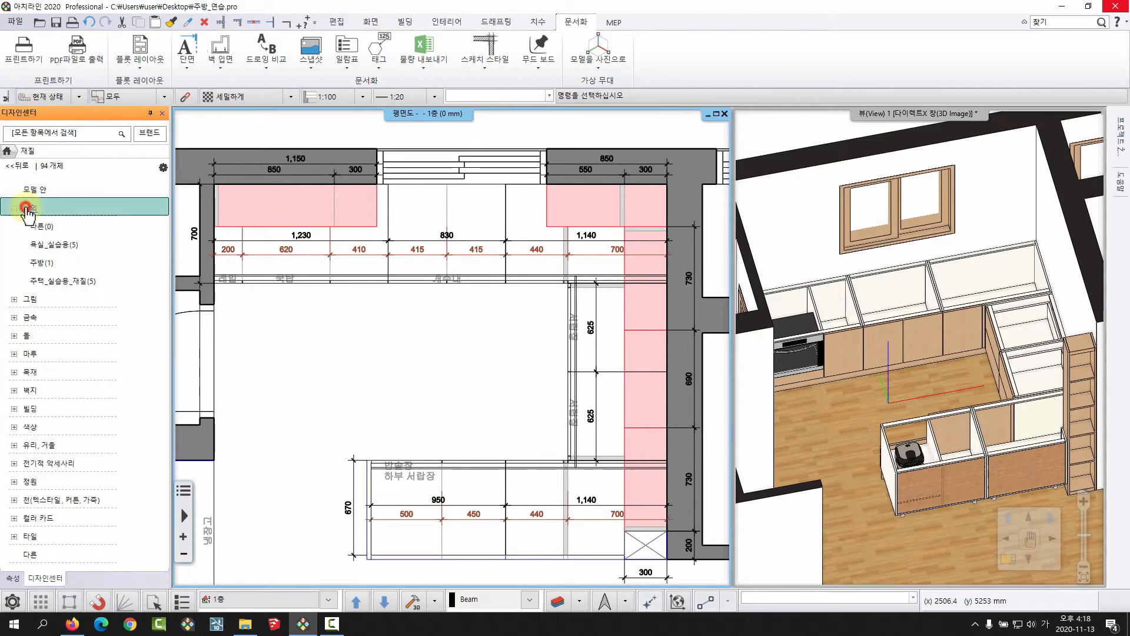
pyautogui.click(42, 263)
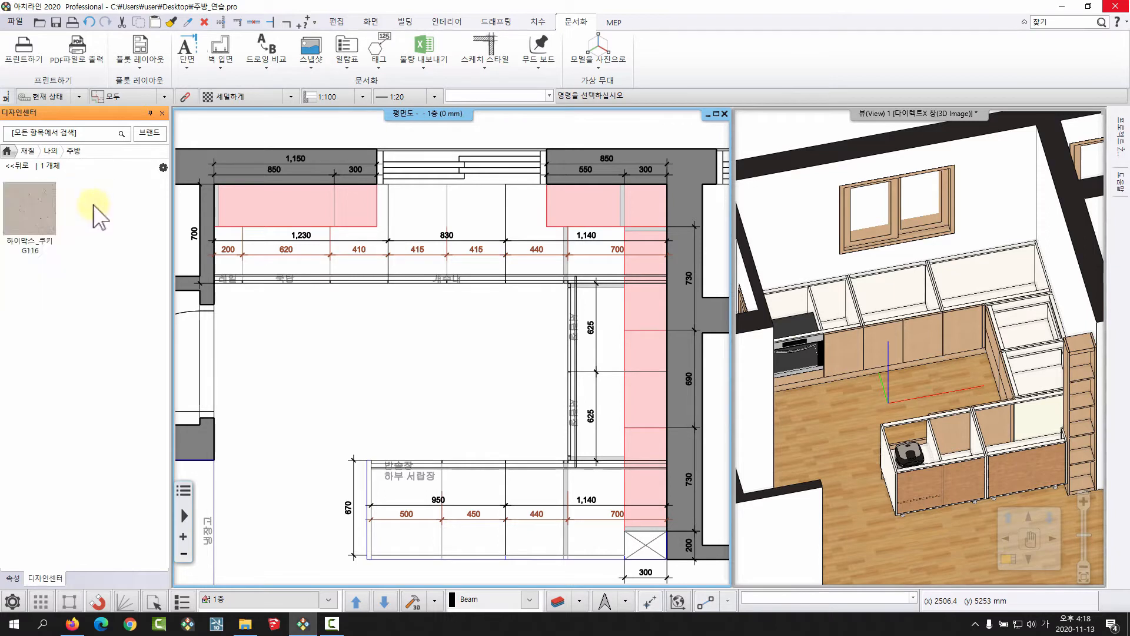
pyautogui.moveTo(45, 203)
pyautogui.scroll(-2, 461, 323)
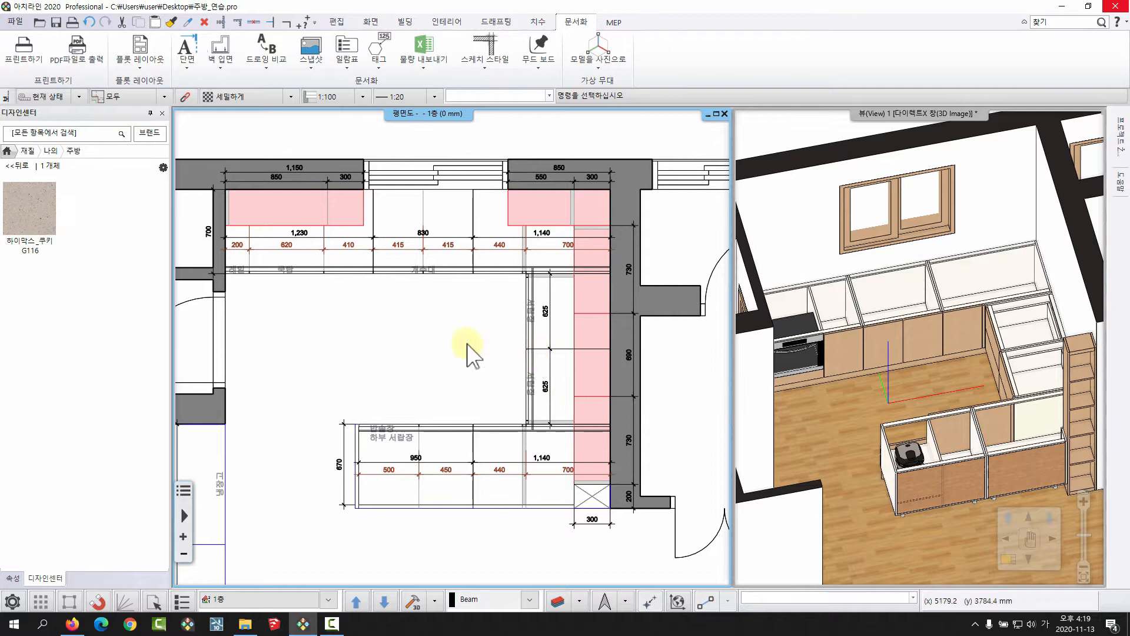
pyautogui.click(447, 22)
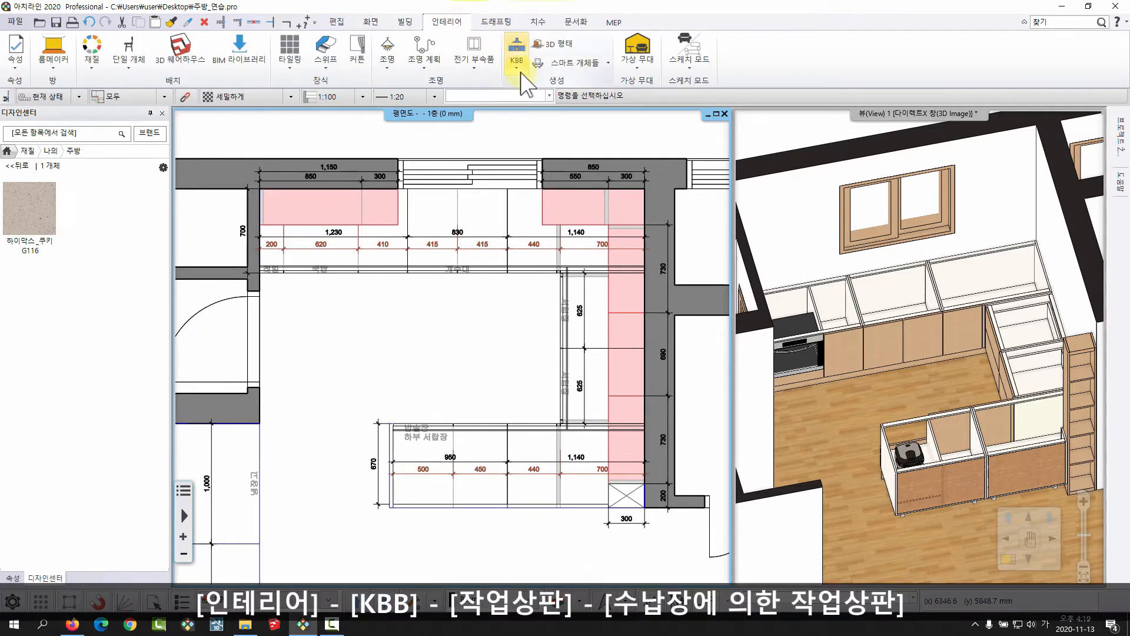
pyautogui.click(520, 82)
pyautogui.moveTo(542, 177)
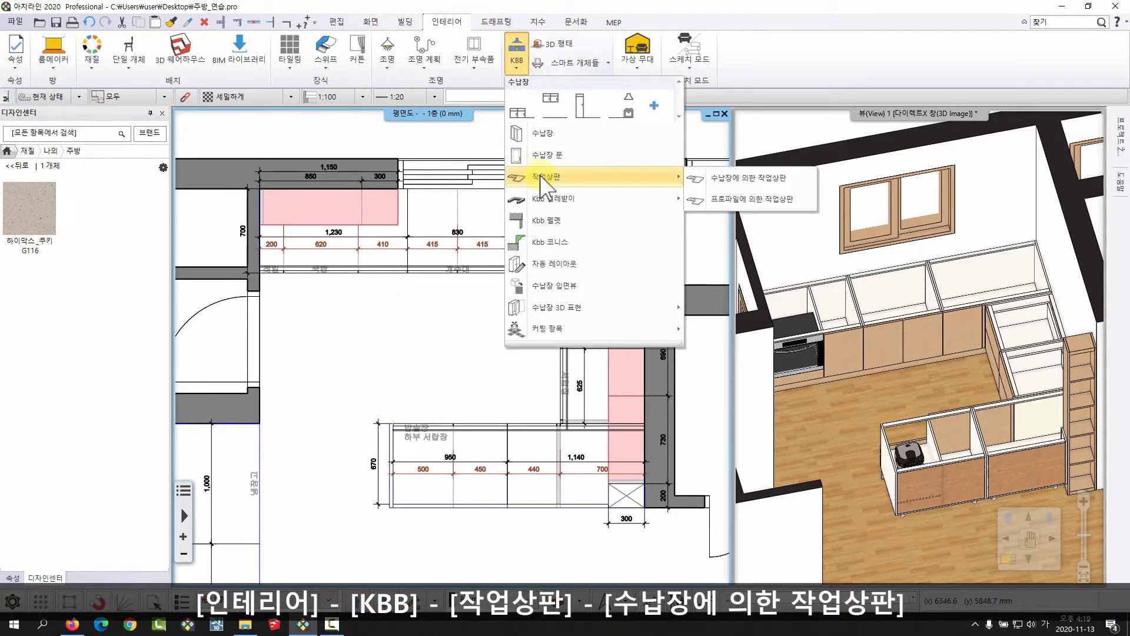
pyautogui.click(703, 200)
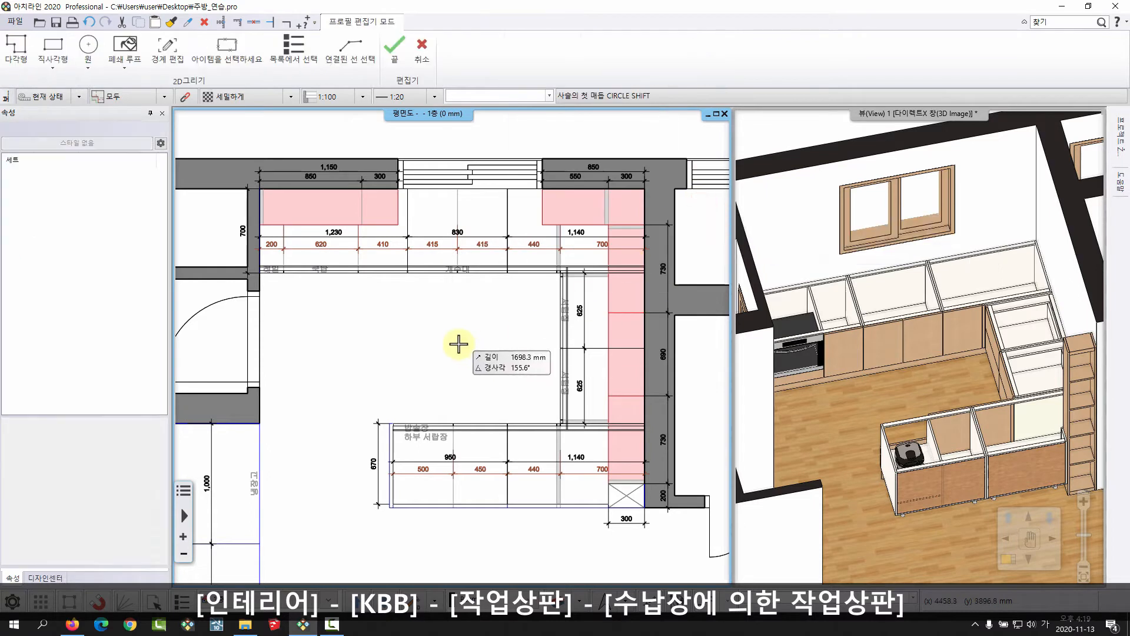
pyautogui.moveTo(456, 340); pyautogui.dragTo(464, 259, button='middle')
pyautogui.click(348, 263)
pyautogui.click(506, 264)
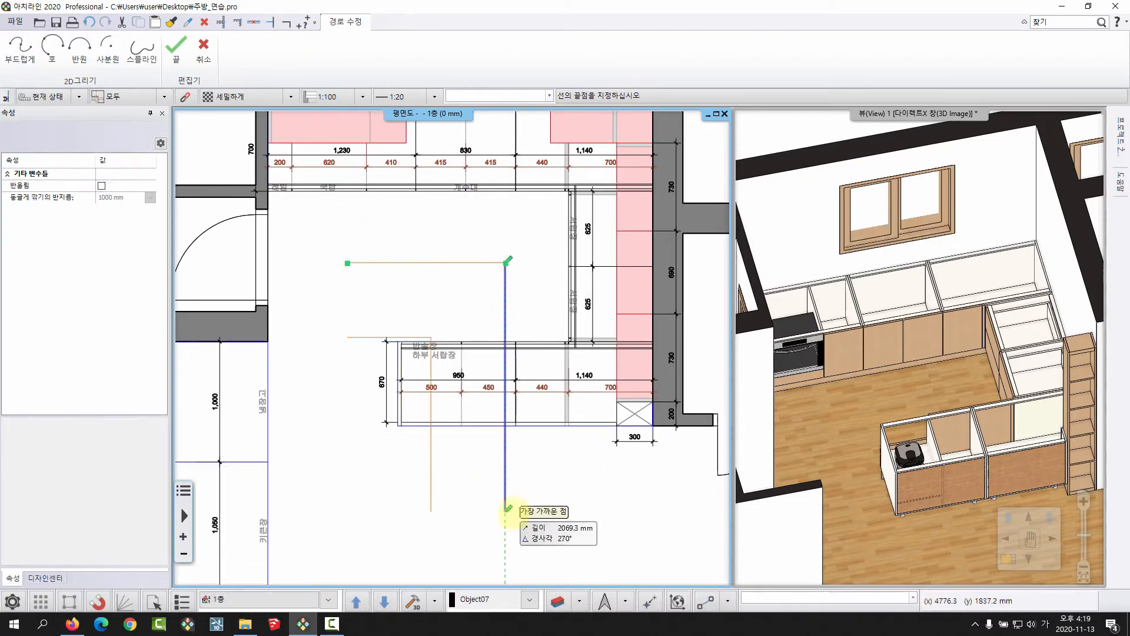
pyautogui.click(506, 513)
pyautogui.click(330, 513)
pyautogui.rightClick(451, 447)
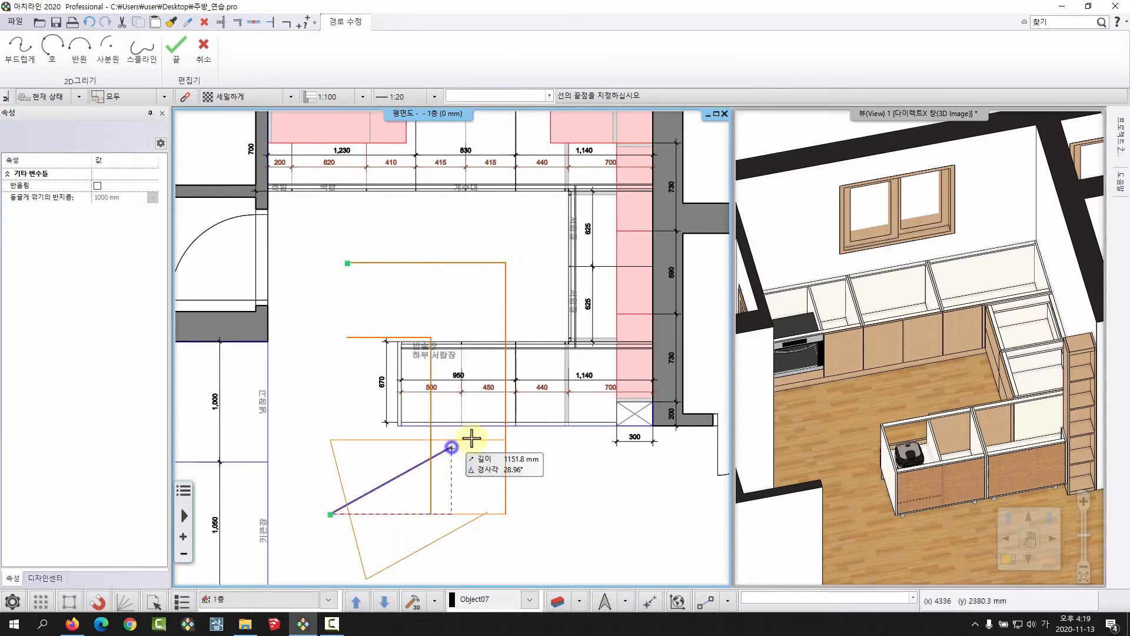
pyautogui.click(841, 497)
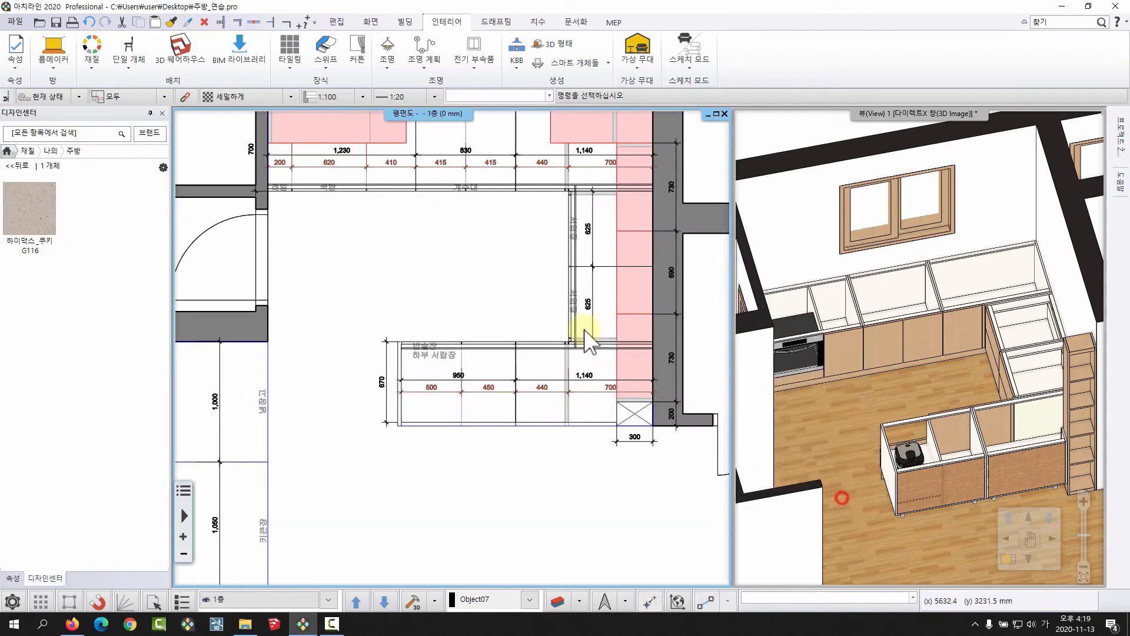
# Create a worktop by cabinets (수납장에 의한 작업상판) over all seven base cabinets along the window wall, side wall and peninsula.
pyautogui.click(516, 55)
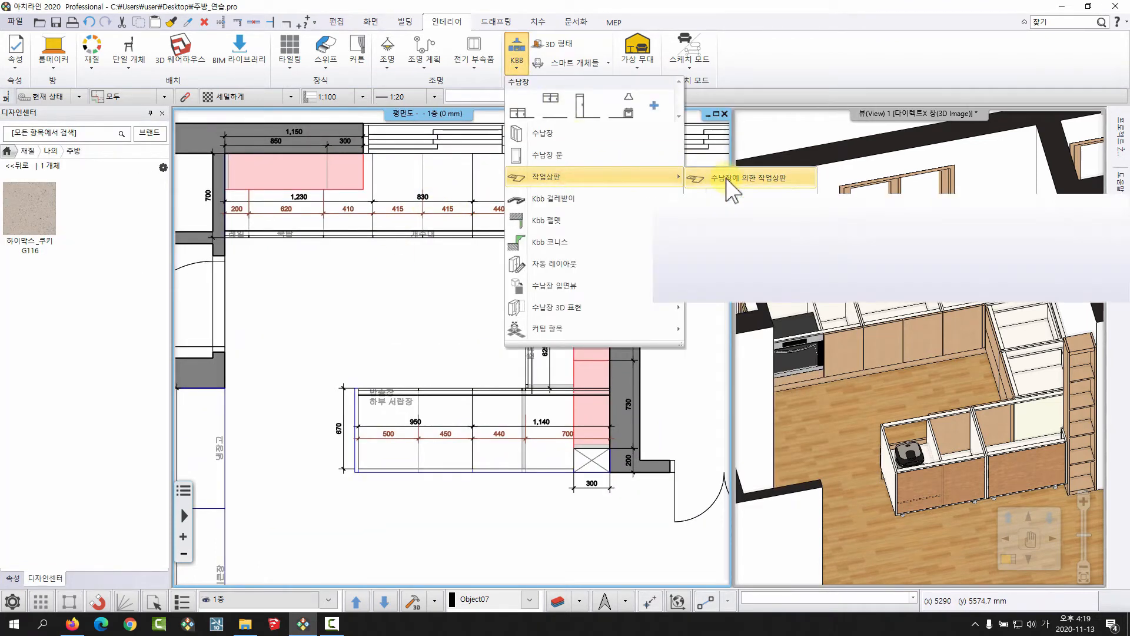
pyautogui.click(730, 179)
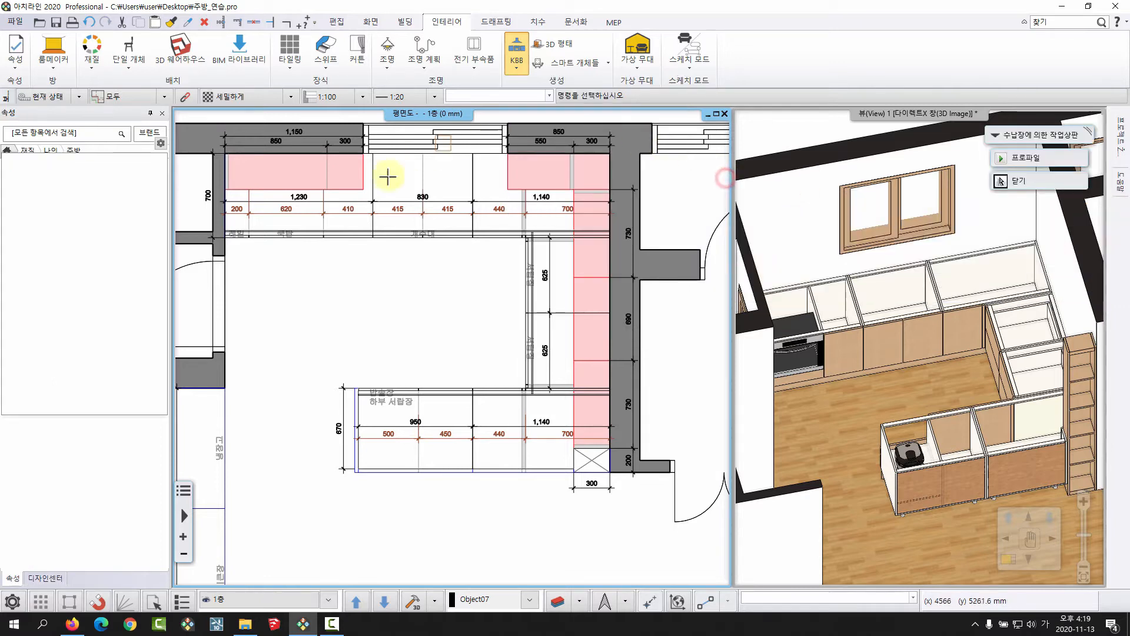
pyautogui.click(278, 243)
pyautogui.click(408, 235)
pyautogui.click(516, 238)
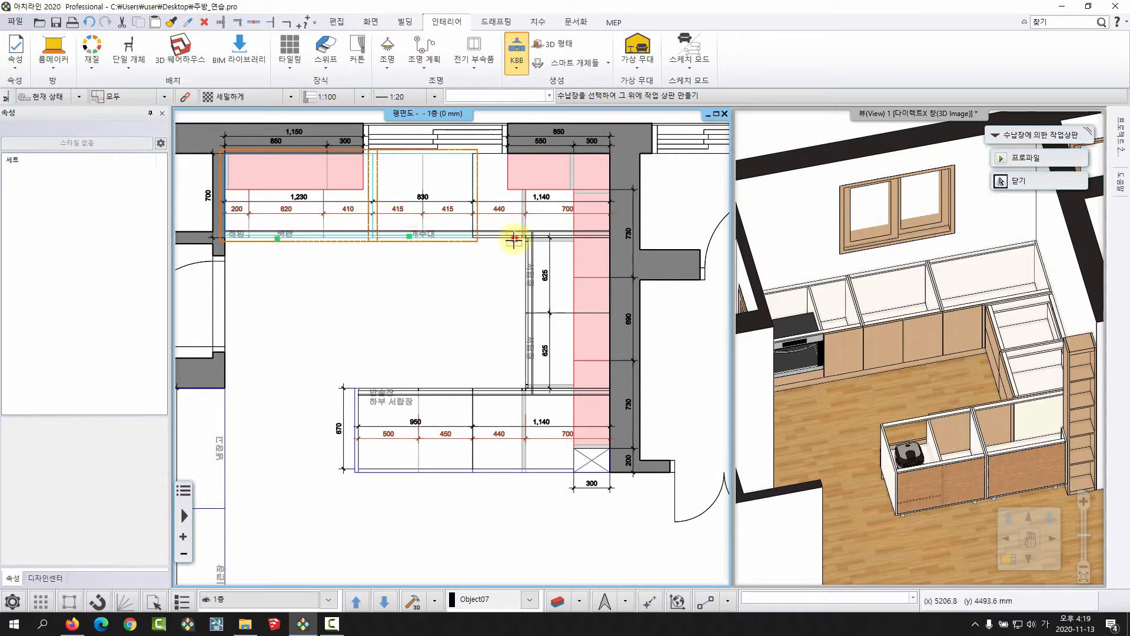
pyautogui.click(527, 287)
pyautogui.click(525, 356)
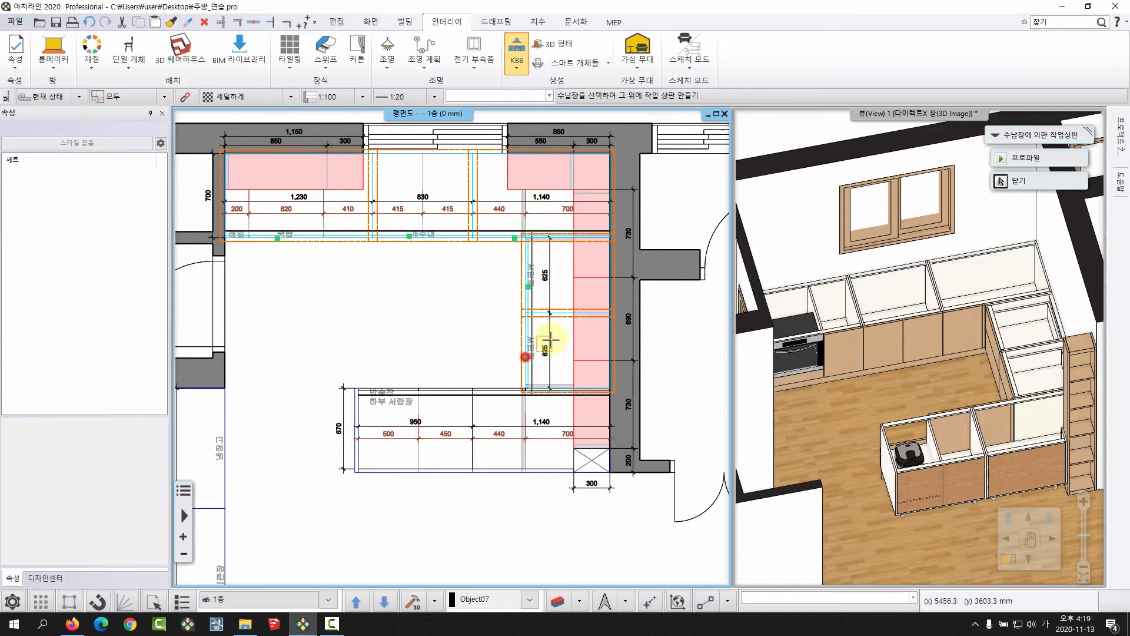
pyautogui.click(499, 391)
pyautogui.click(384, 382)
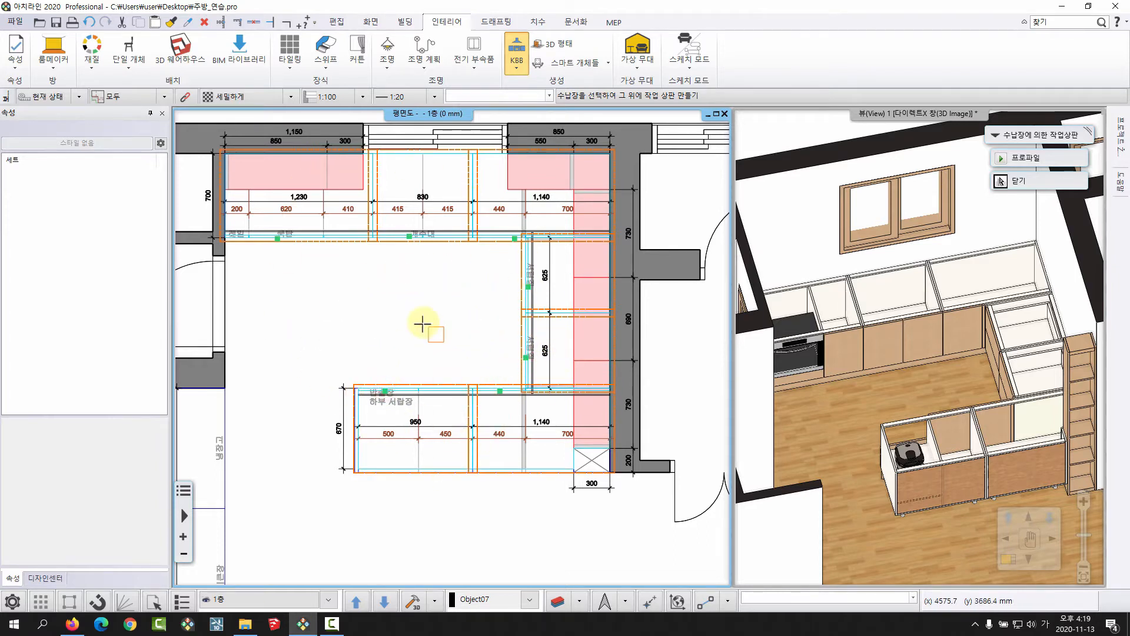
pyautogui.rightClick(420, 300)
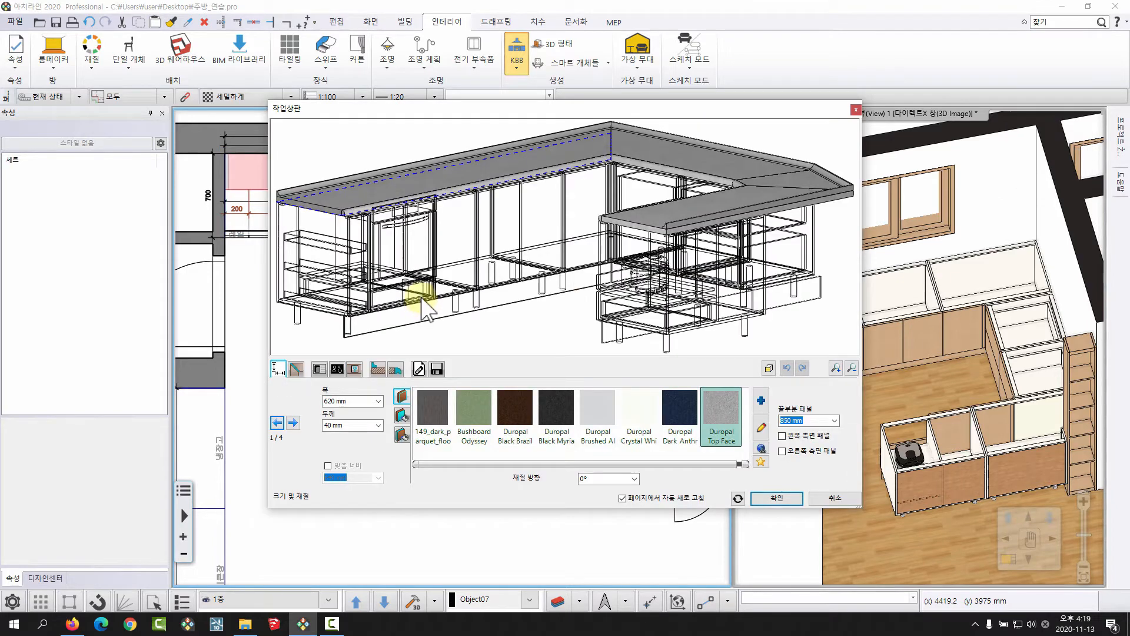
# Set the worktop's width to 700 mm and its thickness to 30 mm.
pyautogui.moveTo(465, 198); pyautogui.dragTo(570, 257)
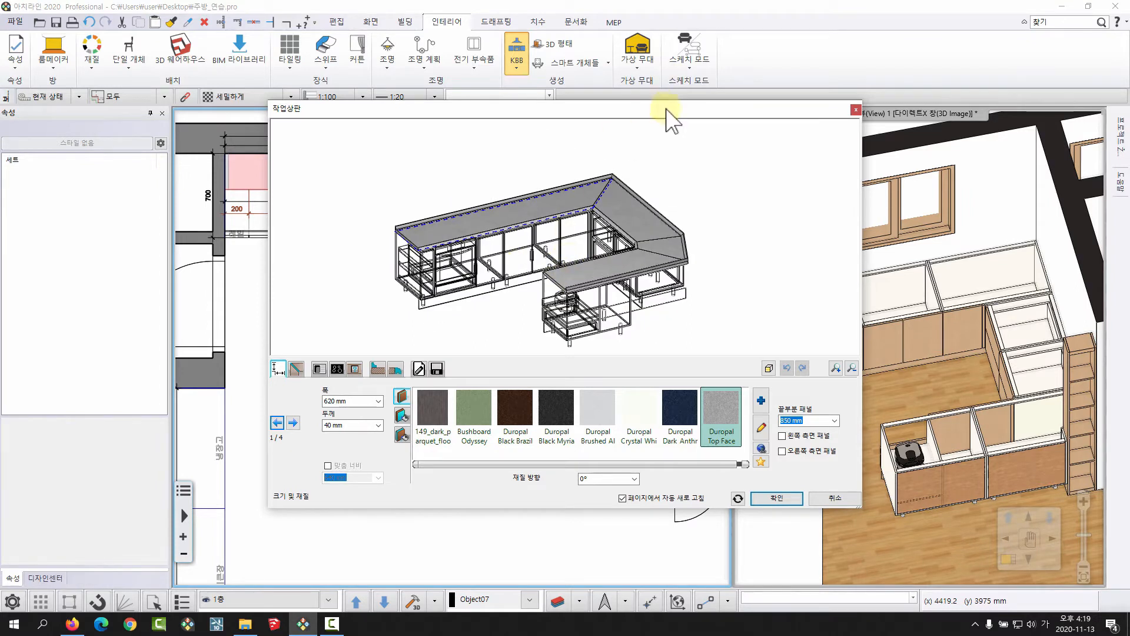
pyautogui.moveTo(677, 245); pyautogui.dragTo(576, 79)
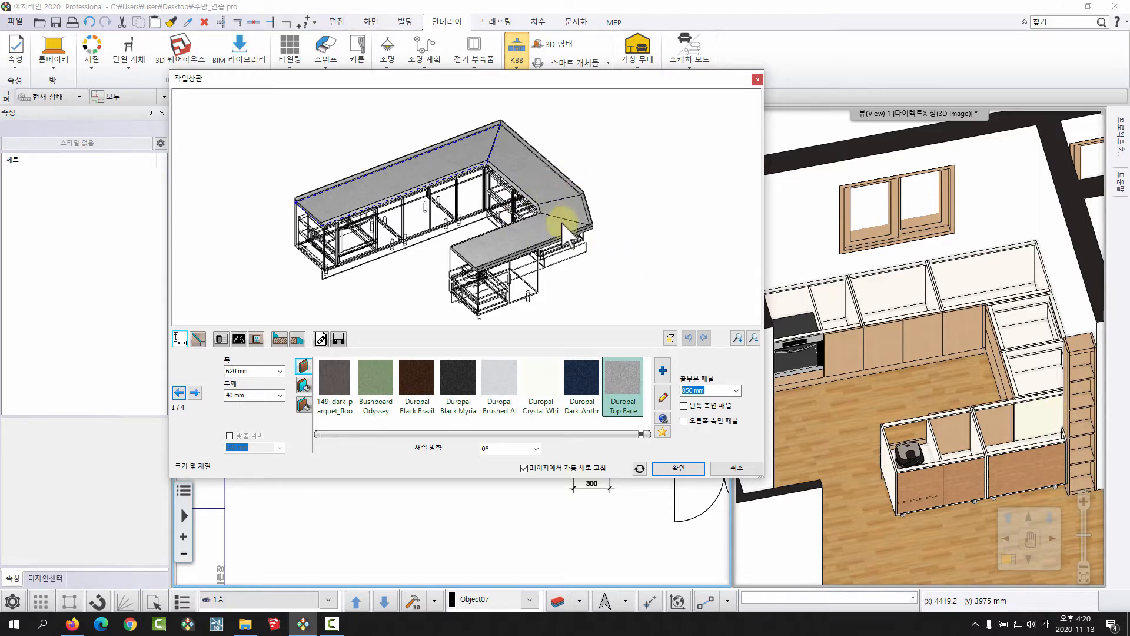
pyautogui.moveTo(563, 240); pyautogui.dragTo(527, 215, button='middle')
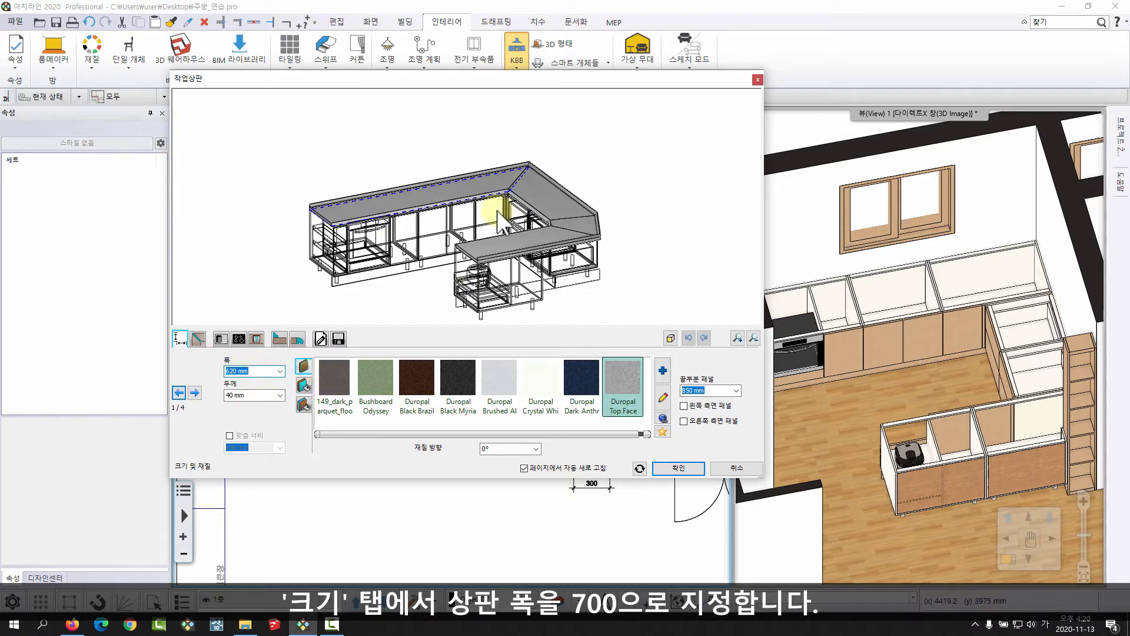
pyautogui.write('00')
pyautogui.press('Return')
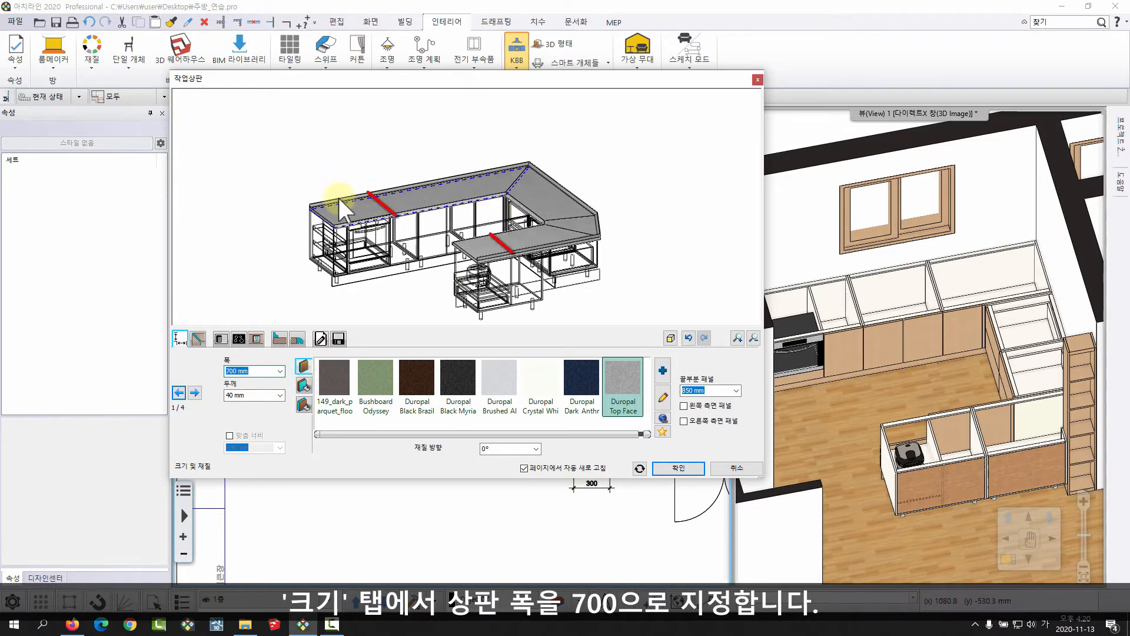
pyautogui.click(251, 396)
pyautogui.write('30')
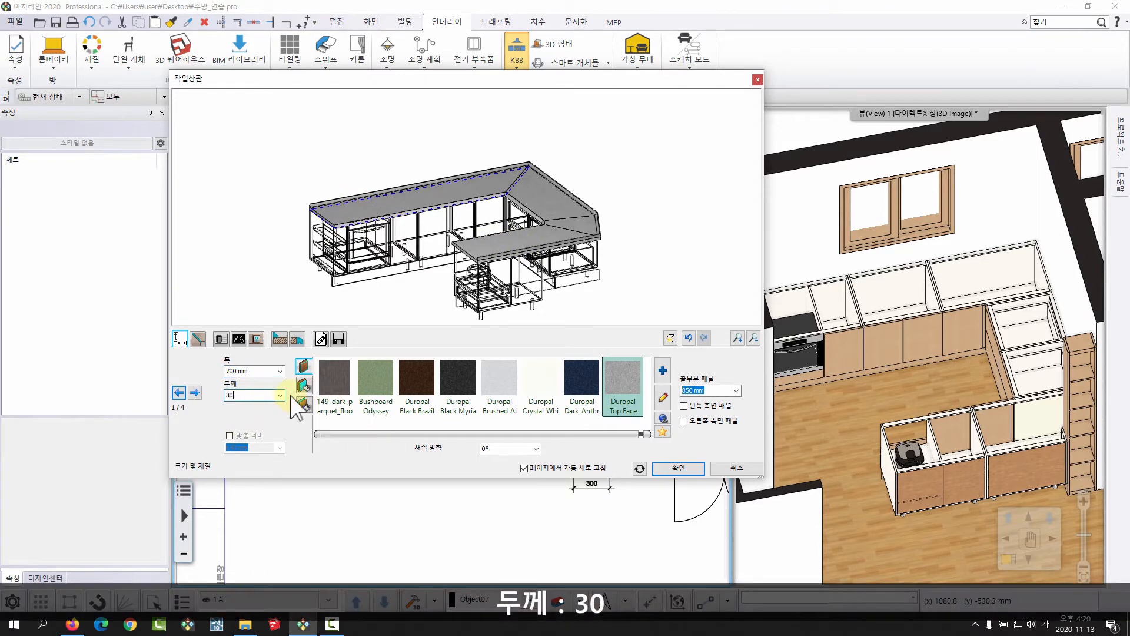
pyautogui.press('Return')
# Add the material 하이막스_쿠키 G116 from 나의 – 주방 to the worktop's material list and apply it.
pyautogui.moveTo(581, 248); pyautogui.dragTo(574, 256, button='middle')
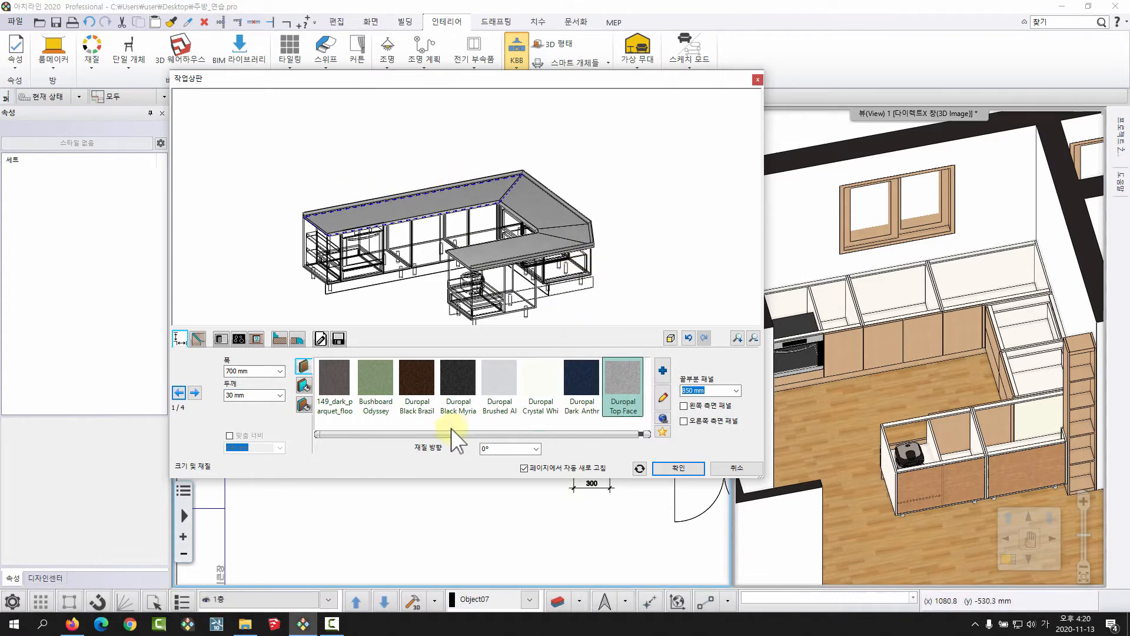
pyautogui.moveTo(444, 436)
pyautogui.mouseDown()
pyautogui.moveTo(454, 435)
pyautogui.moveTo(439, 436)
pyautogui.mouseUp()
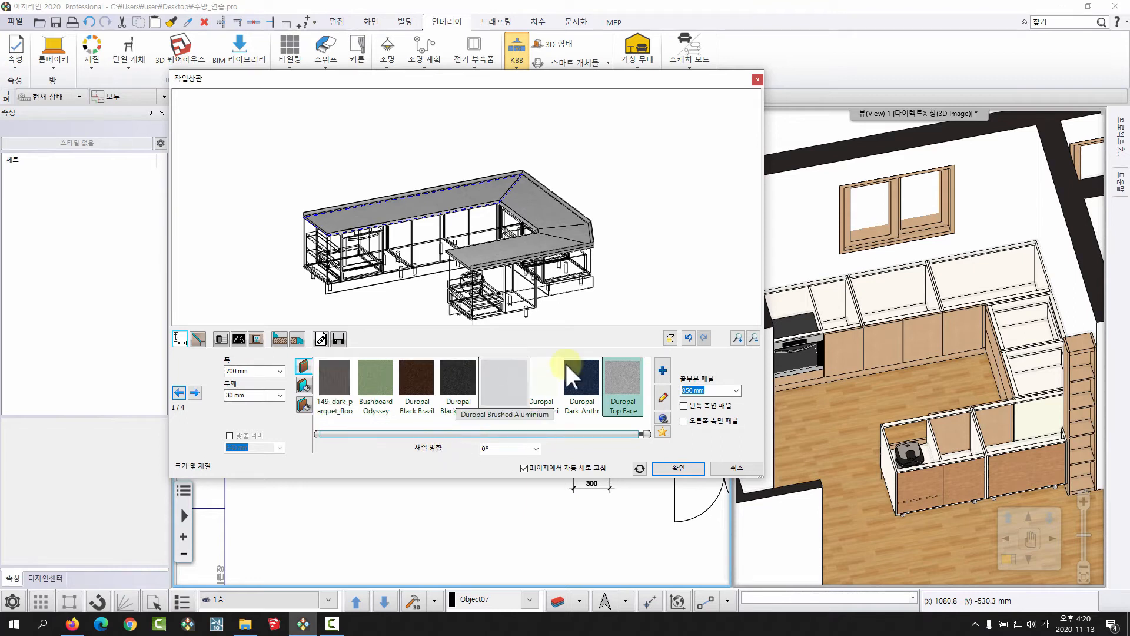
pyautogui.click(661, 369)
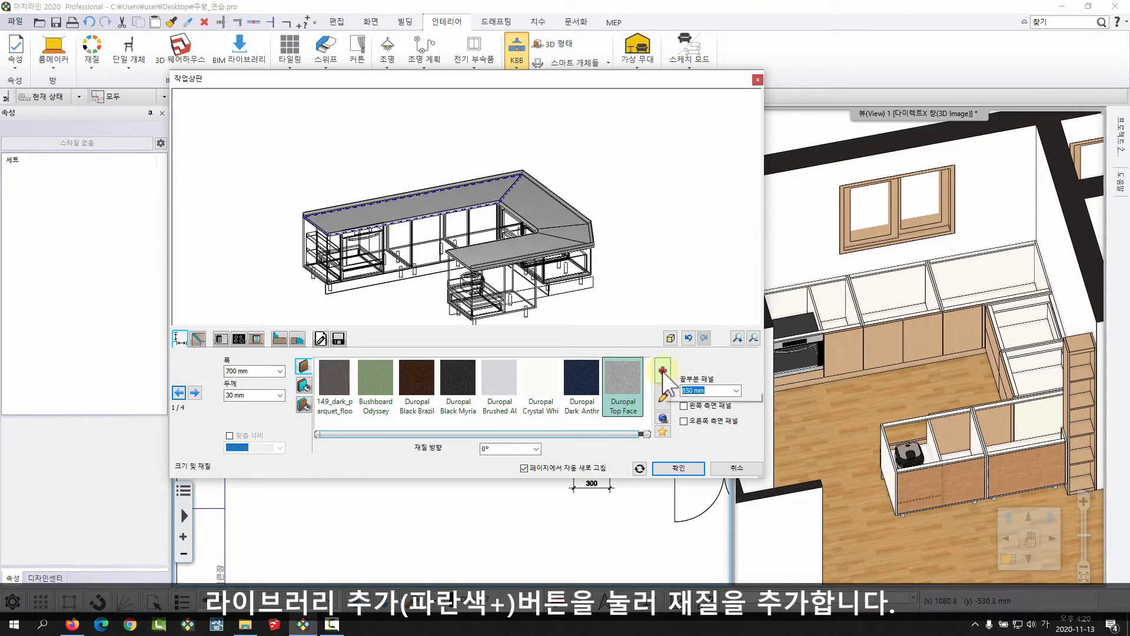
pyautogui.click(755, 178)
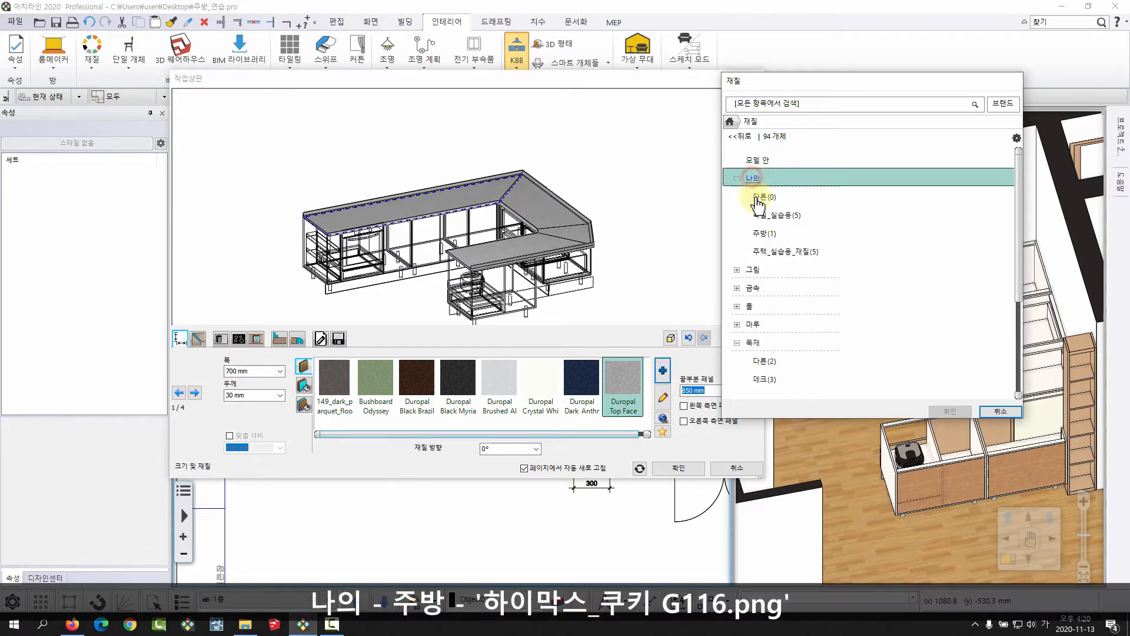
pyautogui.click(762, 235)
pyautogui.click(765, 188)
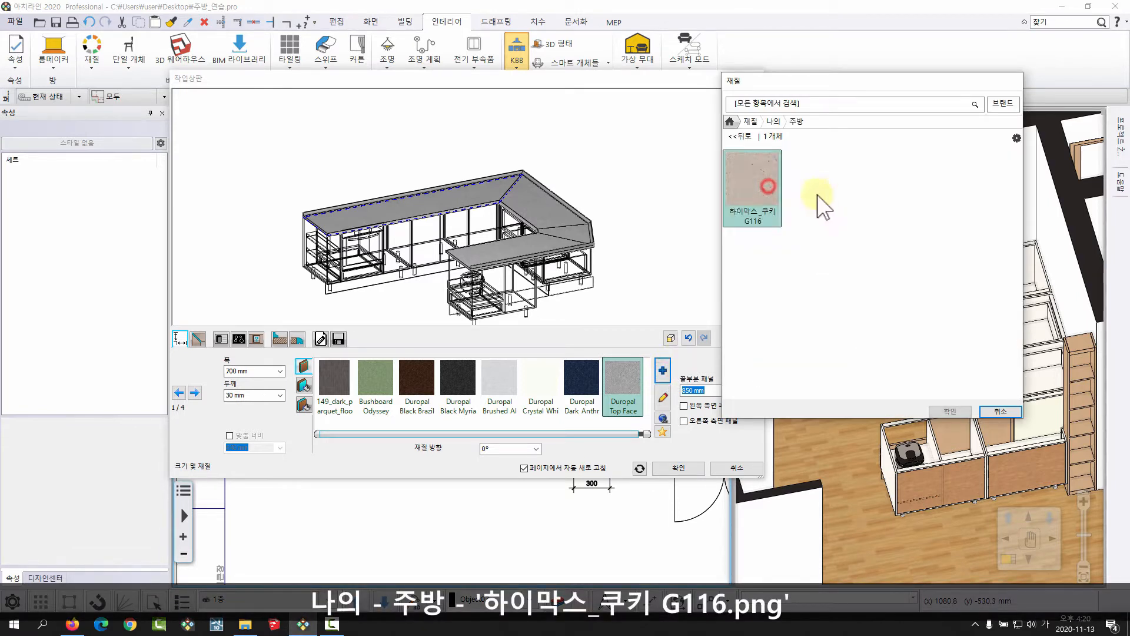
pyautogui.click(957, 412)
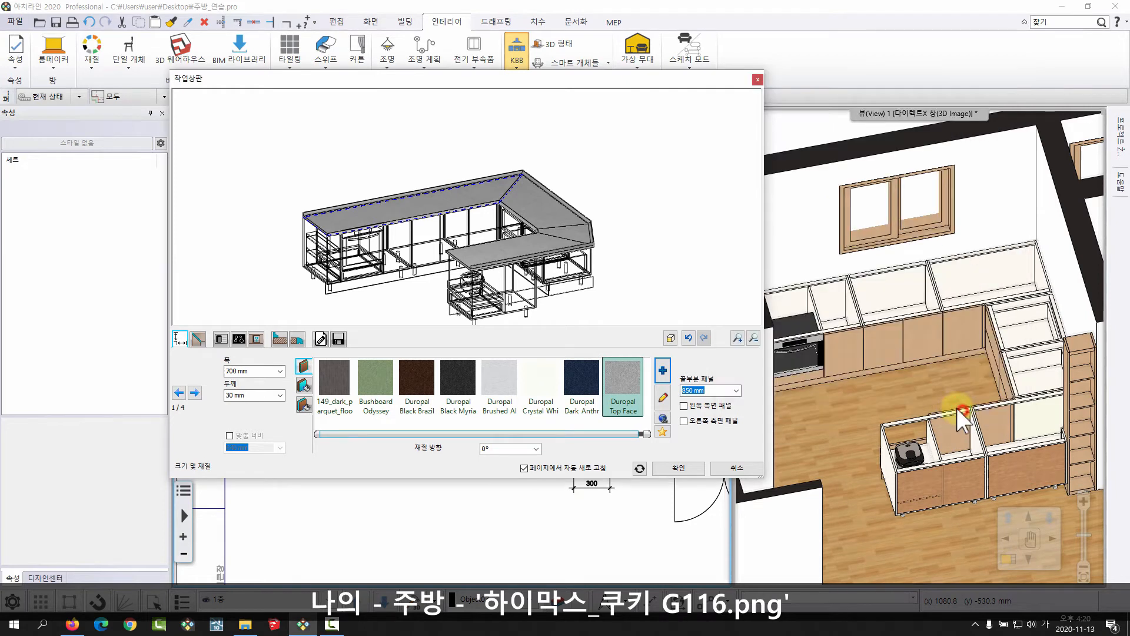
# Enable the worktop's right side panel (오른쪽 측면 패널) and set the end panel (끝부분 패널) to 840 mm.
pyautogui.scroll(3, 527, 241)
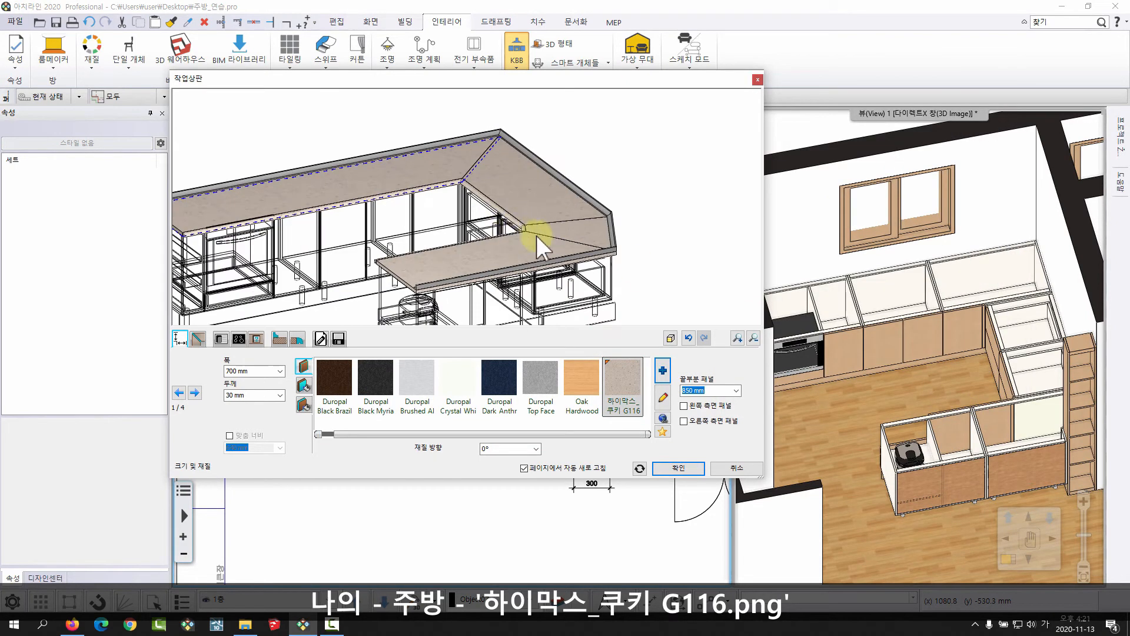
pyautogui.moveTo(623, 259); pyautogui.dragTo(641, 236, button='middle')
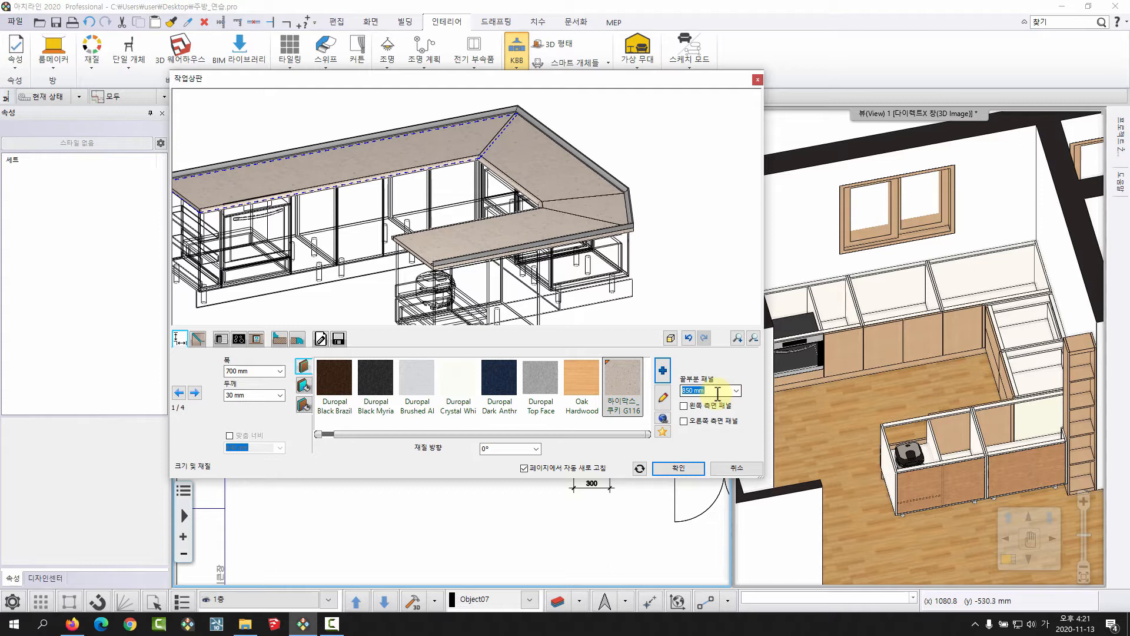
pyautogui.moveTo(373, 222); pyautogui.dragTo(412, 207, button='middle')
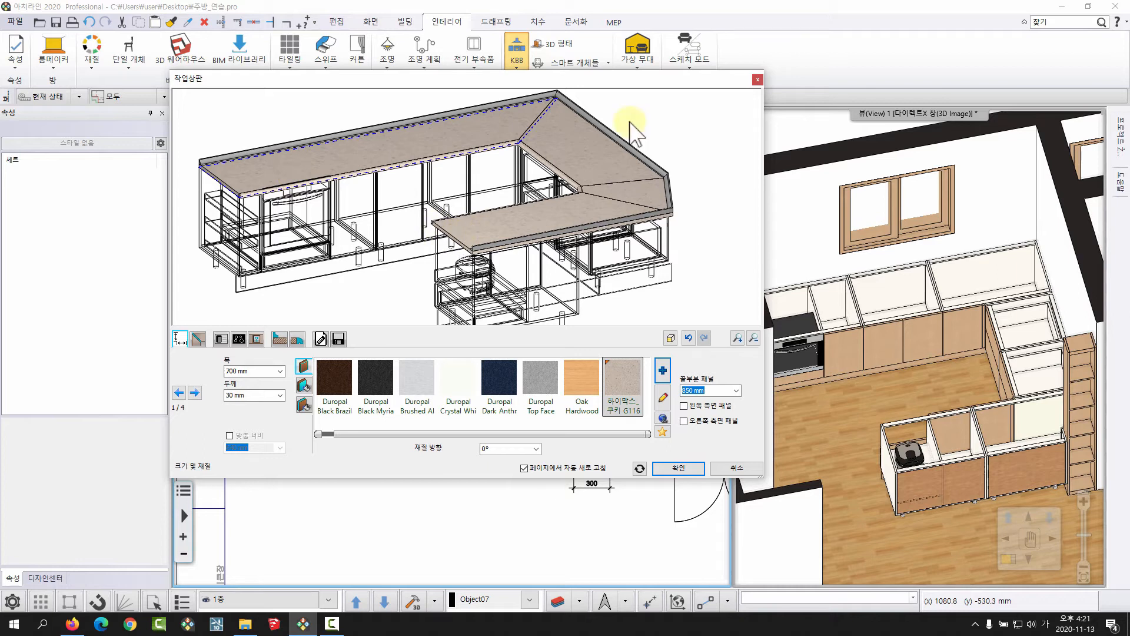
pyautogui.click(683, 420)
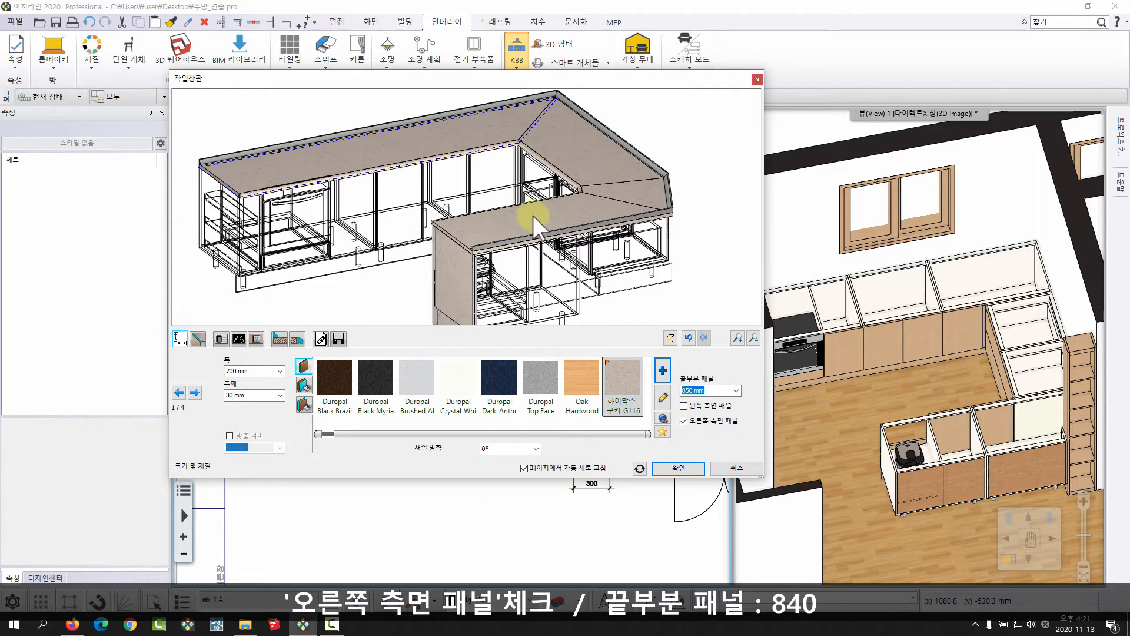
pyautogui.moveTo(532, 216); pyautogui.dragTo(532, 206, button='middle')
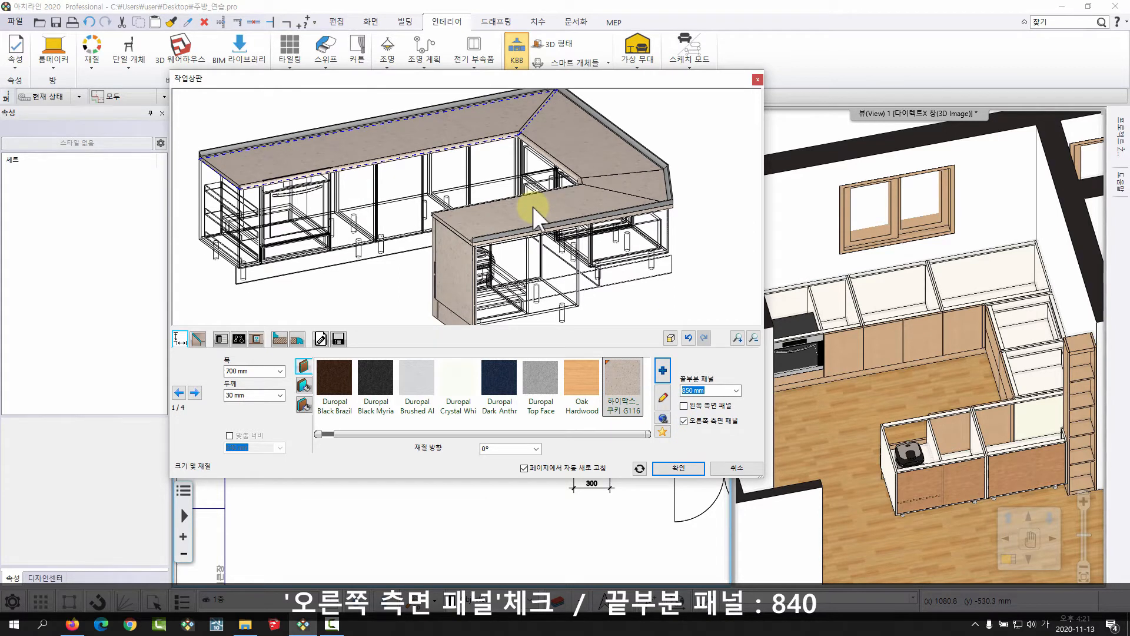
pyautogui.moveTo(517, 252); pyautogui.dragTo(449, 239)
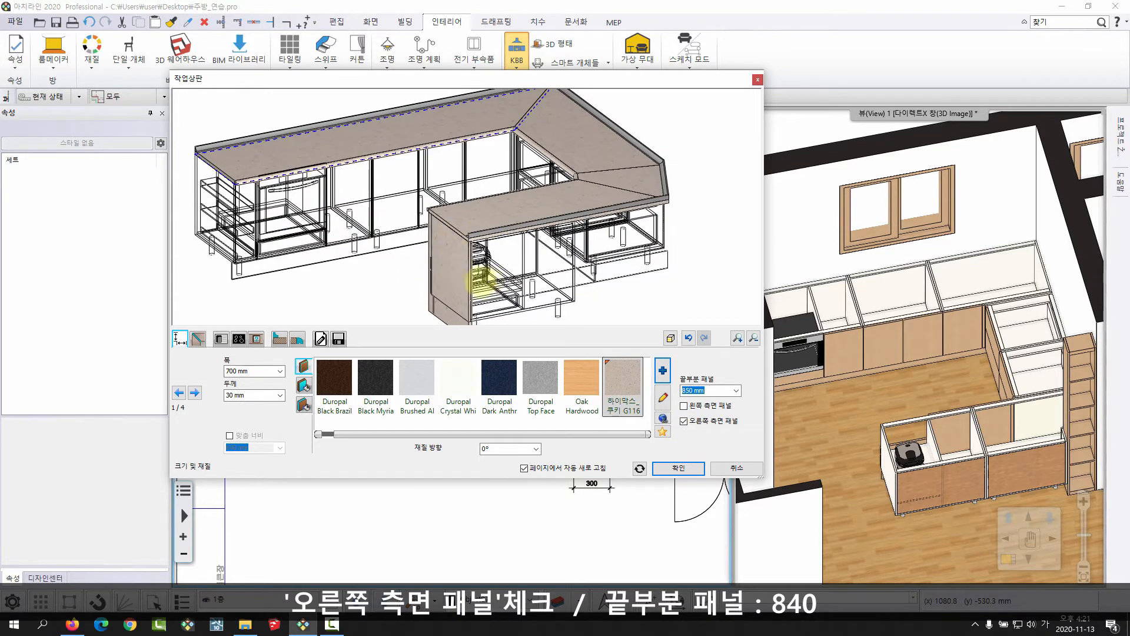
pyautogui.moveTo(481, 282); pyautogui.dragTo(452, 276)
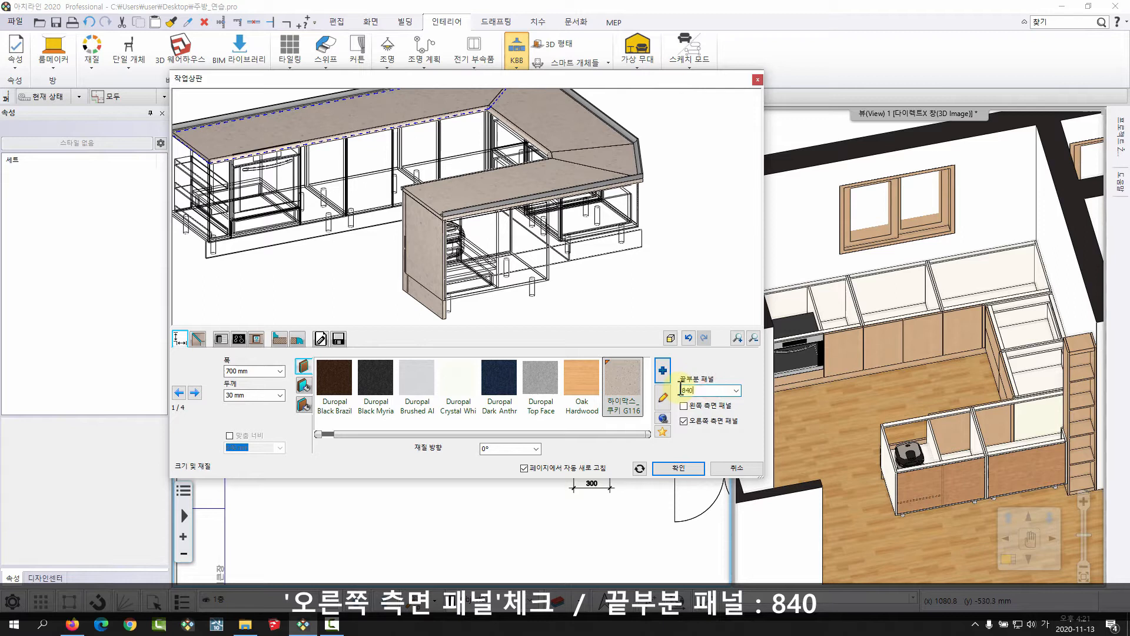
pyautogui.moveTo(444, 212); pyautogui.dragTo(564, 157)
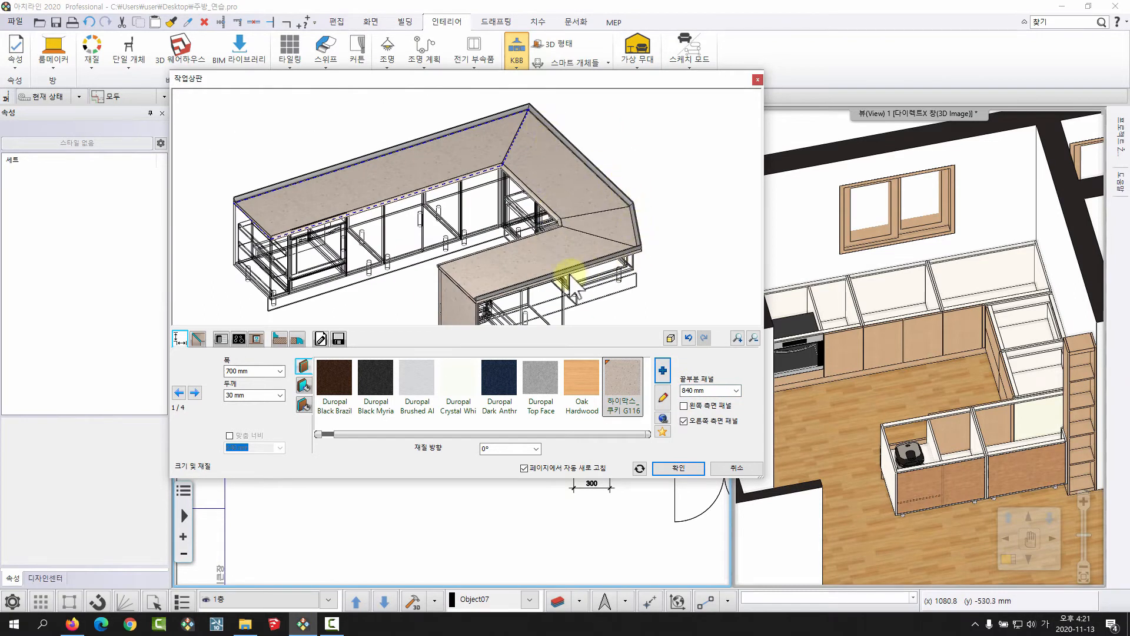
# Remove the upstand (뒷선반) from the worktop's back side (뒷면) and confirm the worktop settings.
pyautogui.click(278, 338)
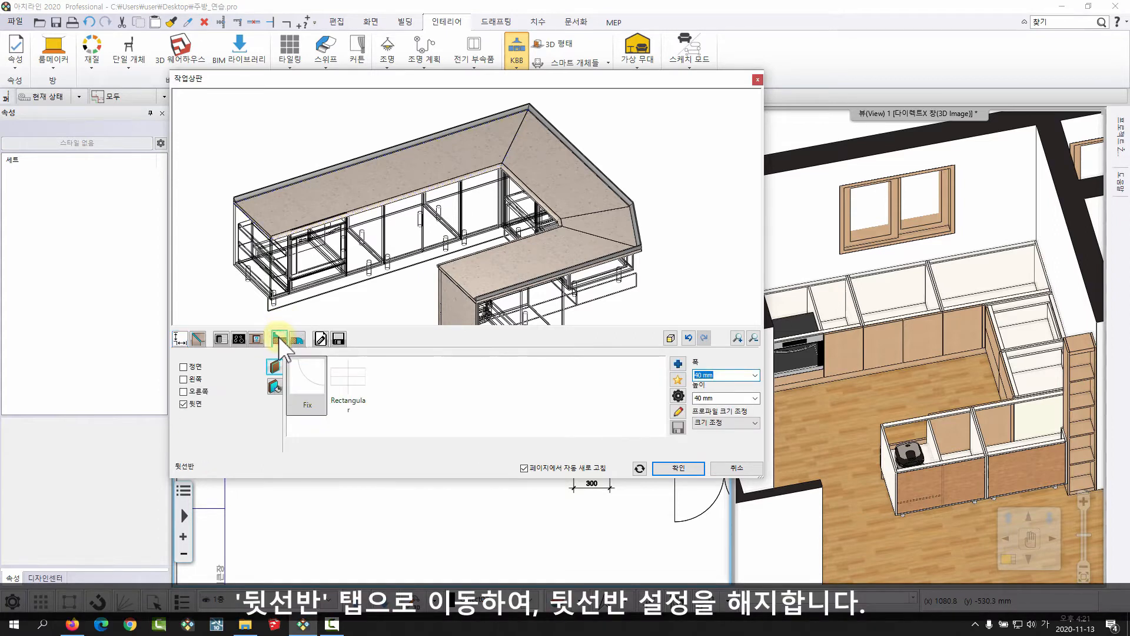
pyautogui.click(195, 403)
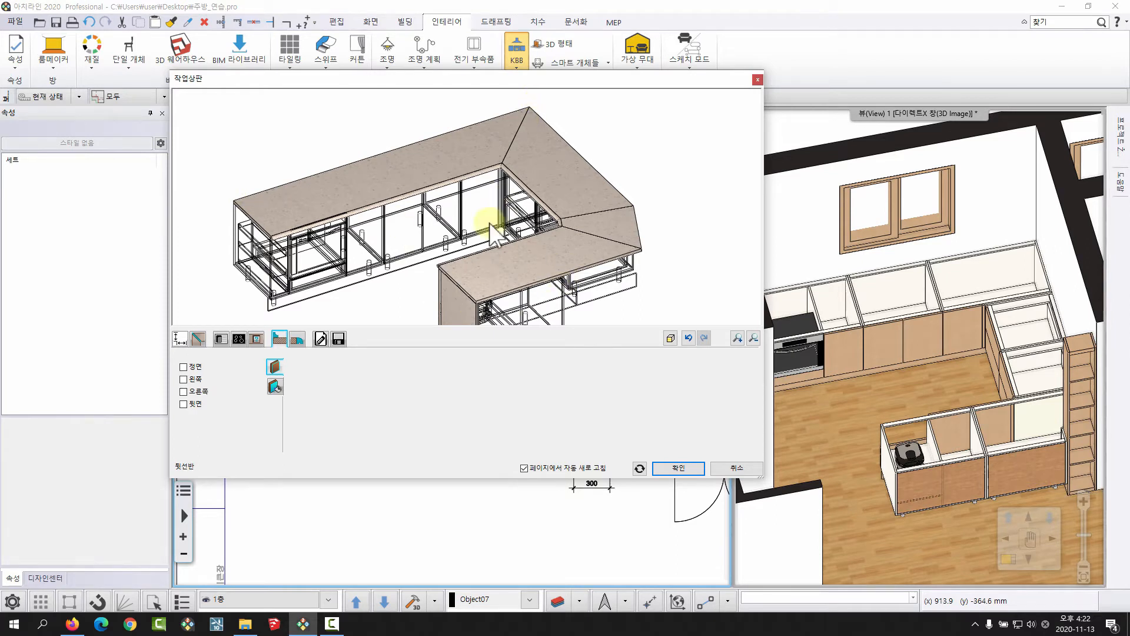
pyautogui.click(679, 469)
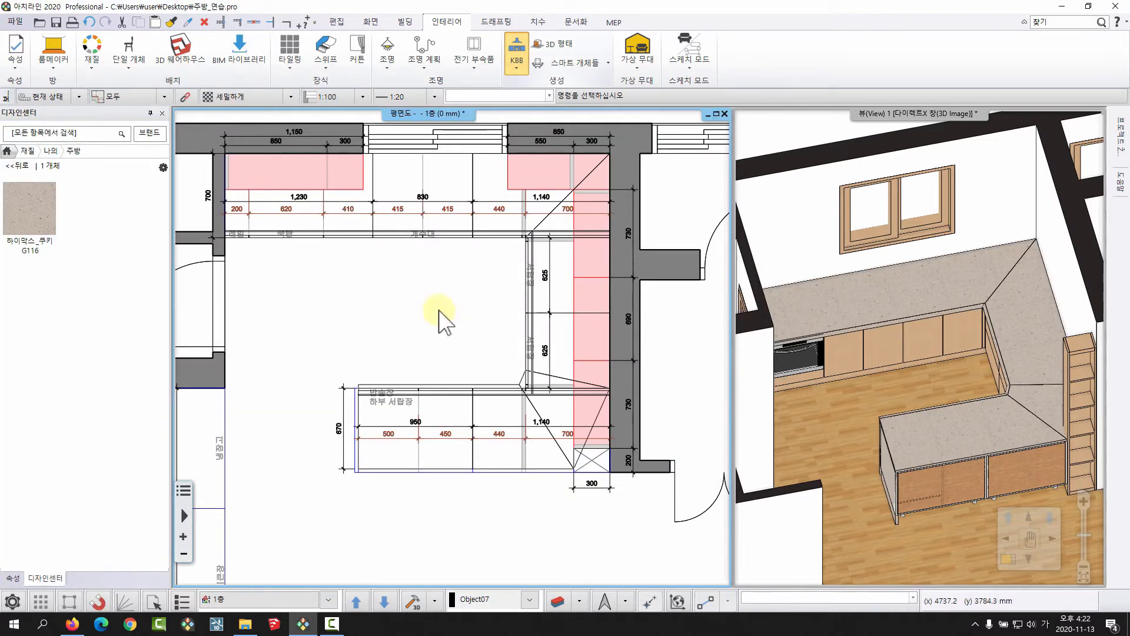
# Examine the finished worktop in the 3D view, especially its corners and the junction beside the tall open shelf unit.
pyautogui.moveTo(999, 390); pyautogui.dragTo(953, 303, button='middle')
pyautogui.moveTo(927, 351)
pyautogui.mouseDown(button='middle')
pyautogui.moveTo(1034, 360)
pyautogui.moveTo(1023, 374)
pyautogui.mouseUp(button='middle')
pyautogui.scroll(5, 1000, 309)
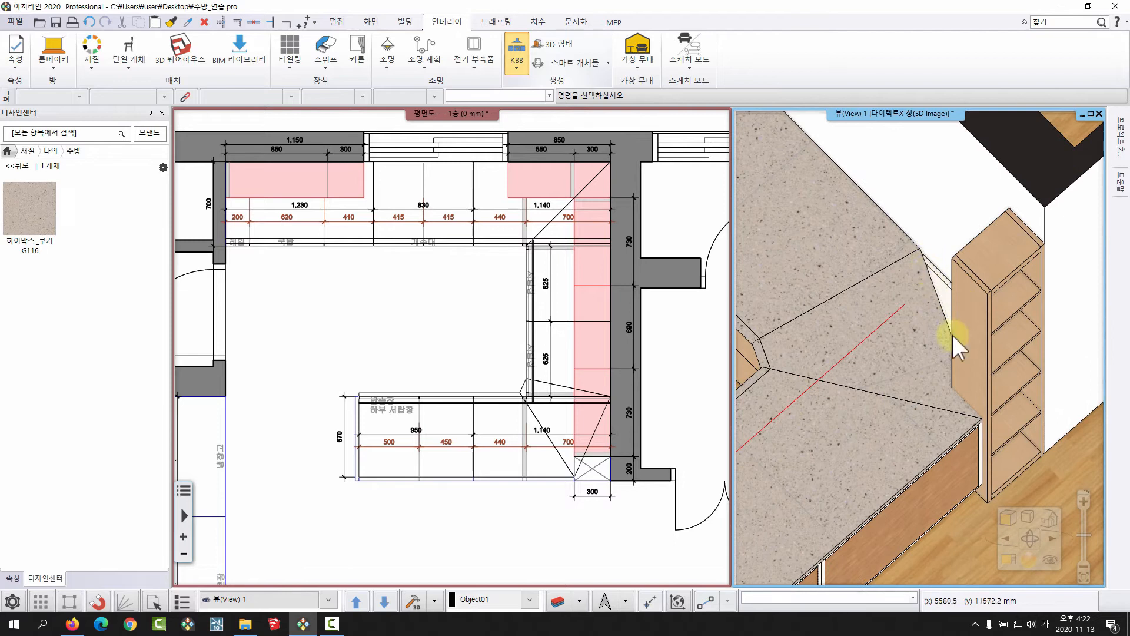
pyautogui.moveTo(934, 351); pyautogui.dragTo(828, 312, button='middle')
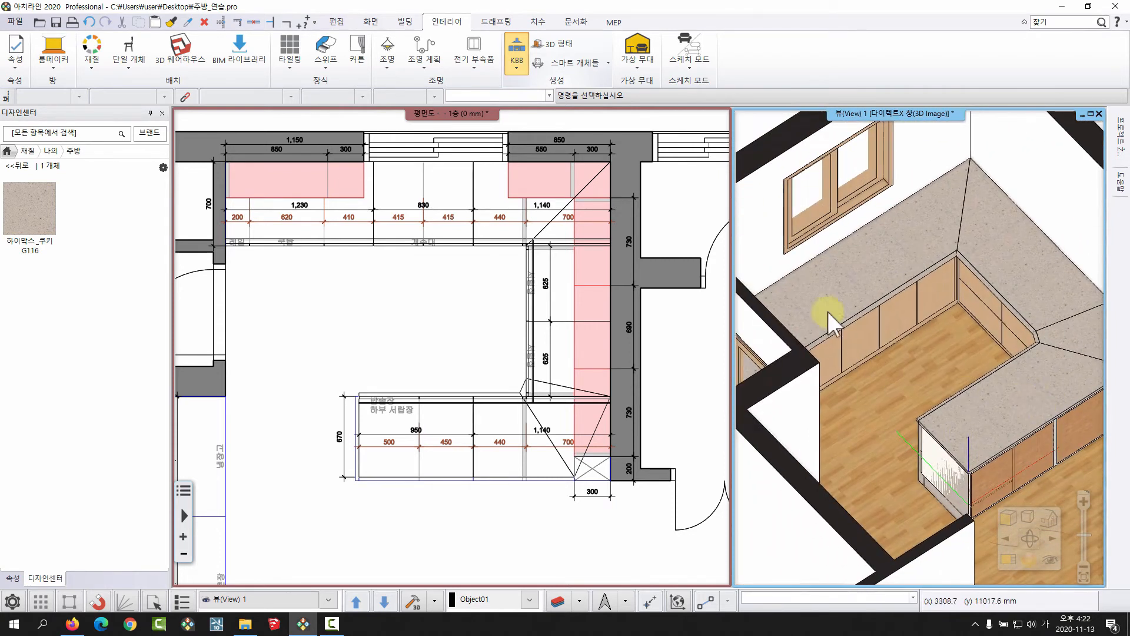
pyautogui.moveTo(986, 322); pyautogui.dragTo(923, 340, button='middle')
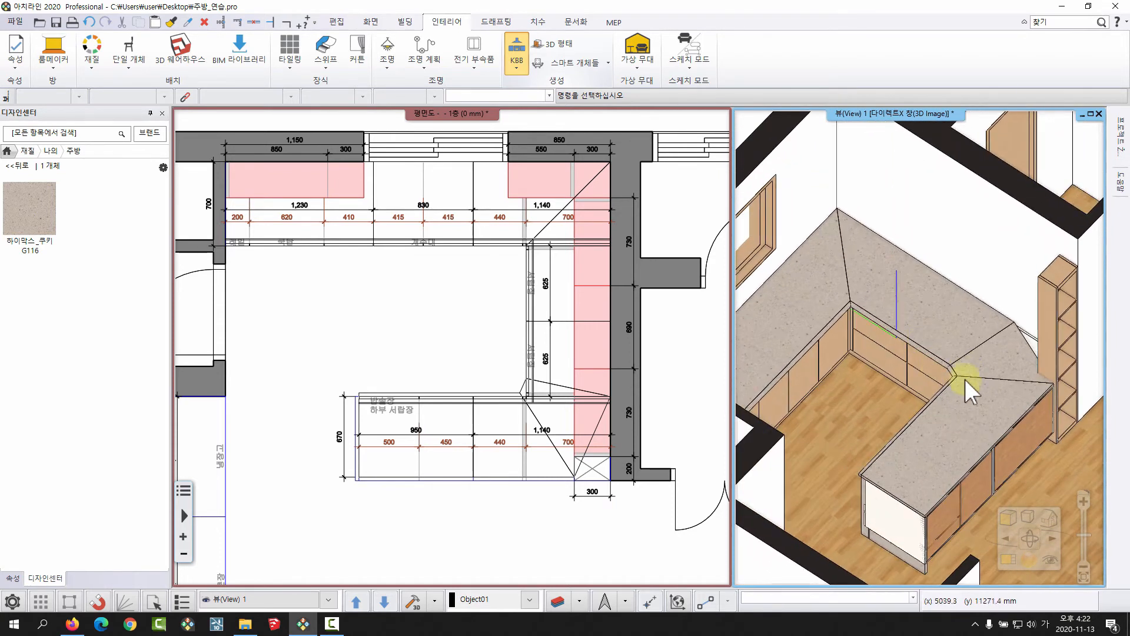
pyautogui.moveTo(959, 425); pyautogui.dragTo(851, 378, button='middle')
pyautogui.scroll(3, 910, 365)
pyautogui.moveTo(865, 272); pyautogui.dragTo(901, 313, button='middle')
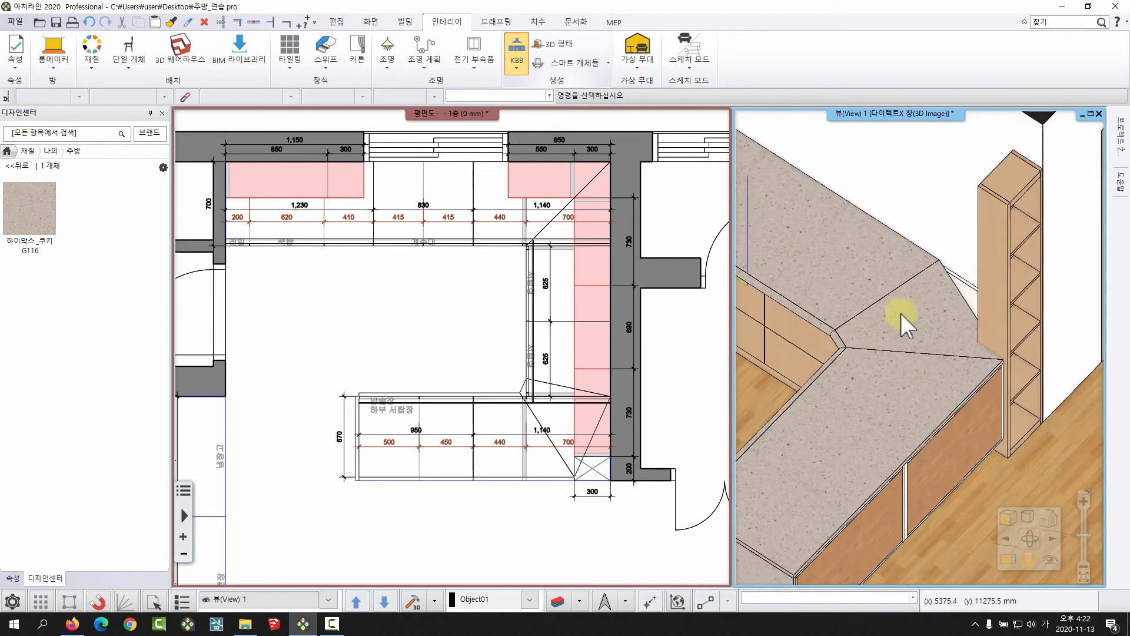
# Select the worktop in the floor plan and offset (간격 띄우기) the peninsula's outer path edge outward by 30 mm.
pyautogui.click(424, 353)
pyautogui.scroll(5, 477, 306)
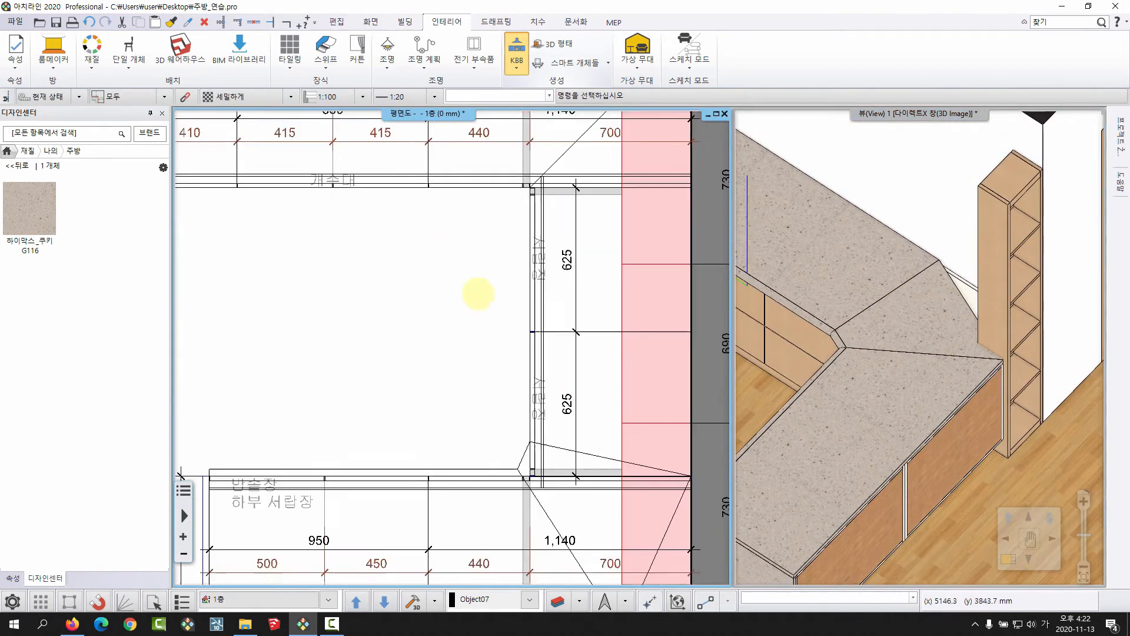
pyautogui.click(480, 356)
pyautogui.scroll(-5, 538, 320)
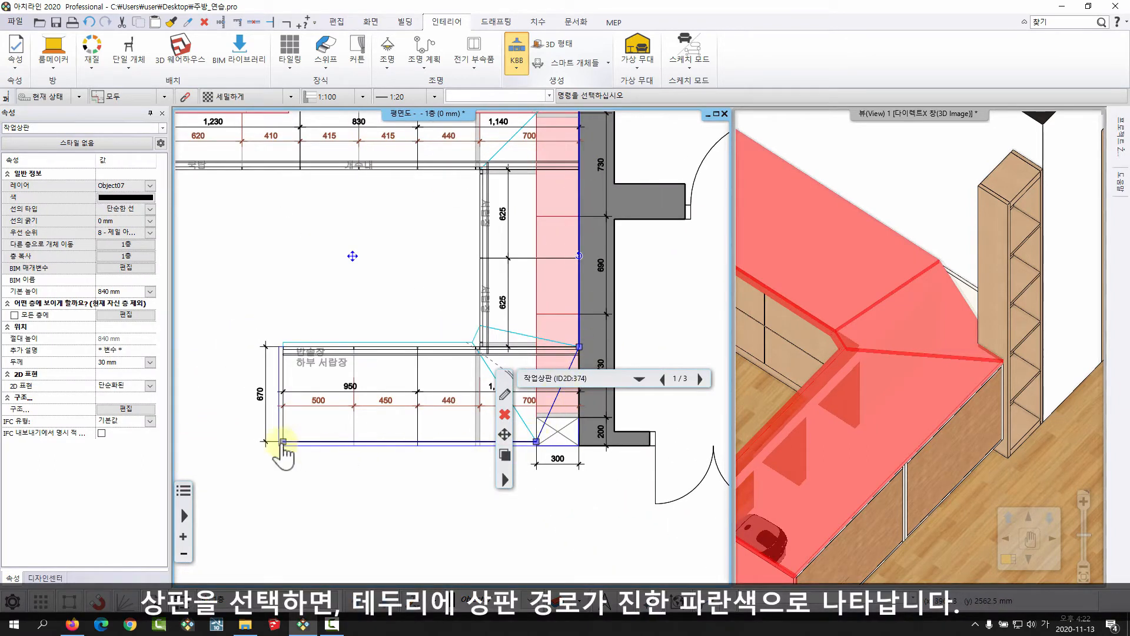
pyautogui.moveTo(552, 313); pyautogui.dragTo(422, 308, button='middle')
pyautogui.scroll(5, 429, 318)
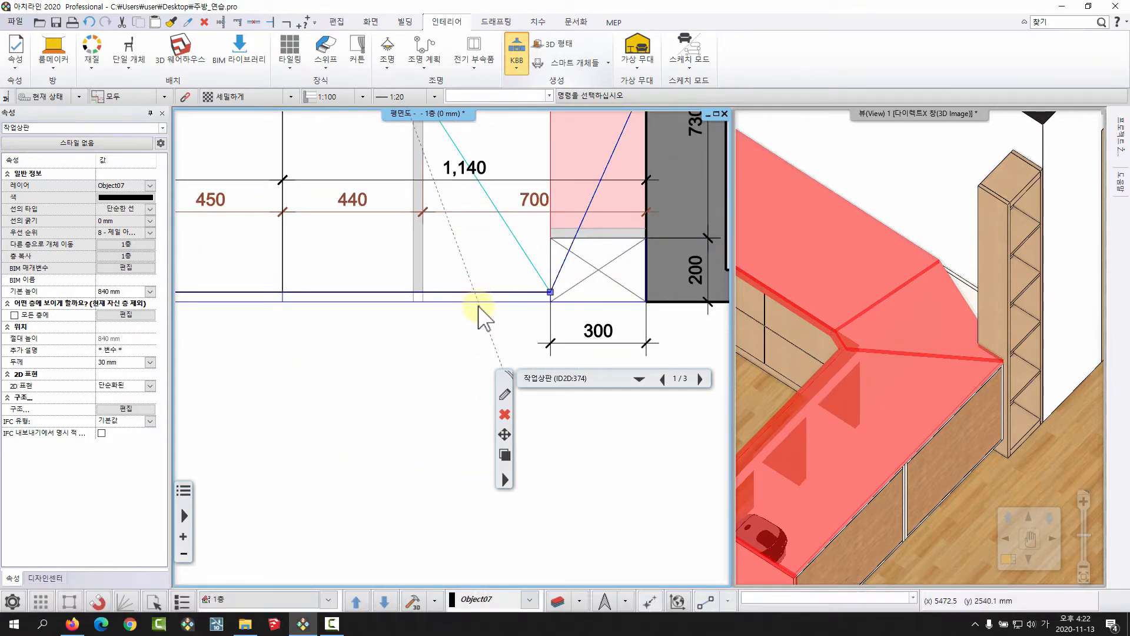
pyautogui.moveTo(392, 326); pyautogui.dragTo(492, 305, button='middle')
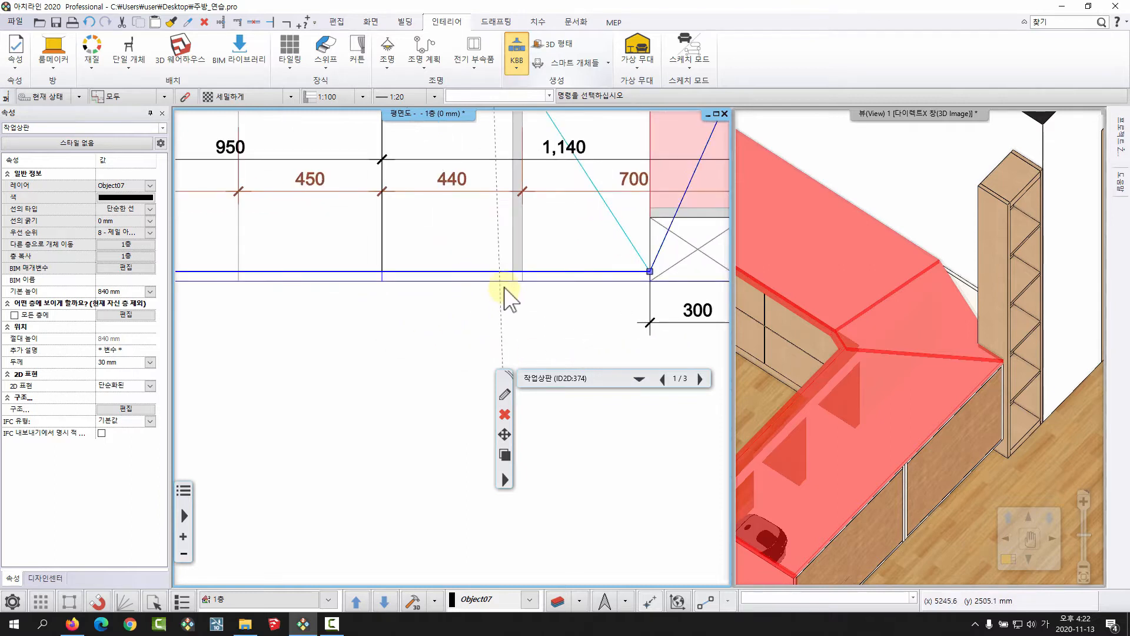
pyautogui.scroll(3, 511, 301)
pyautogui.scroll(-3, 486, 295)
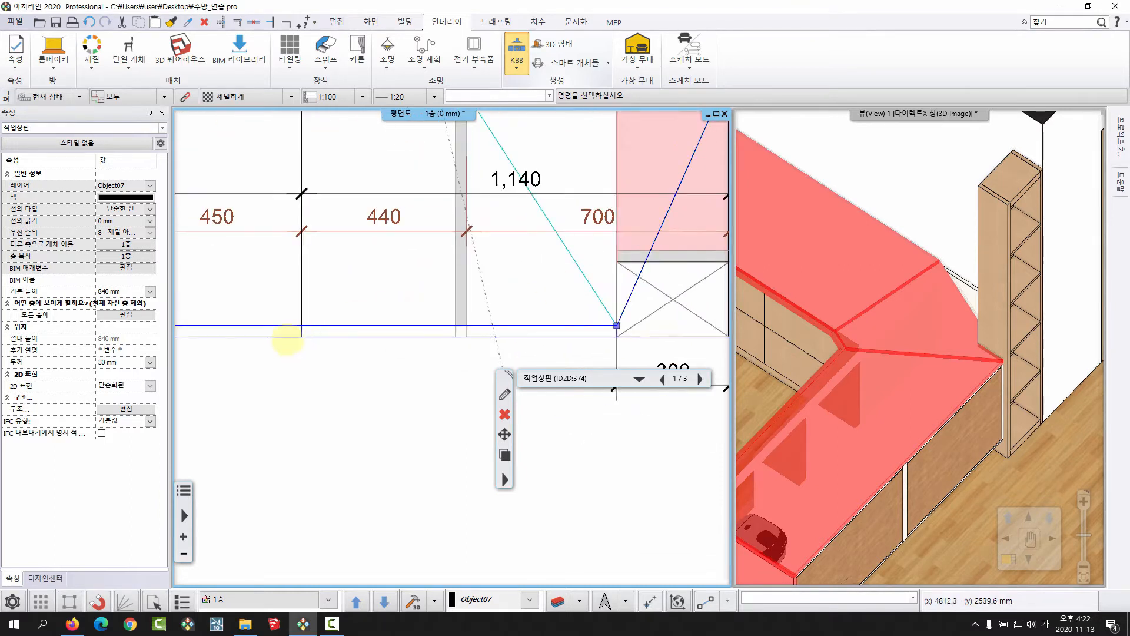
pyautogui.moveTo(287, 340); pyautogui.dragTo(429, 291, button='middle')
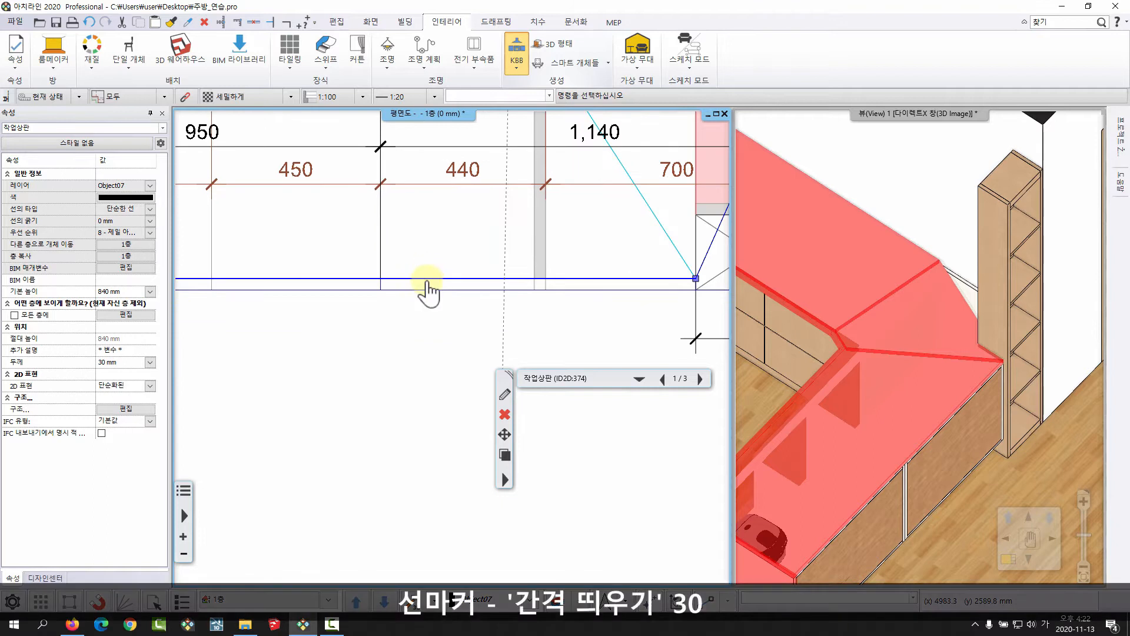
pyautogui.rightClick(428, 282)
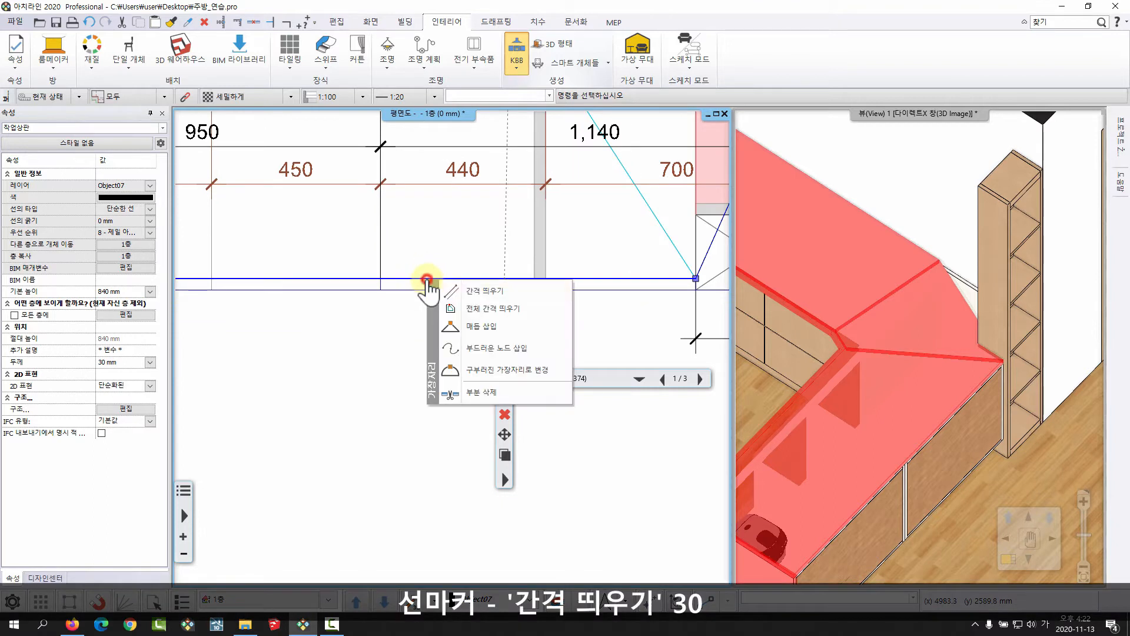
pyautogui.click(481, 291)
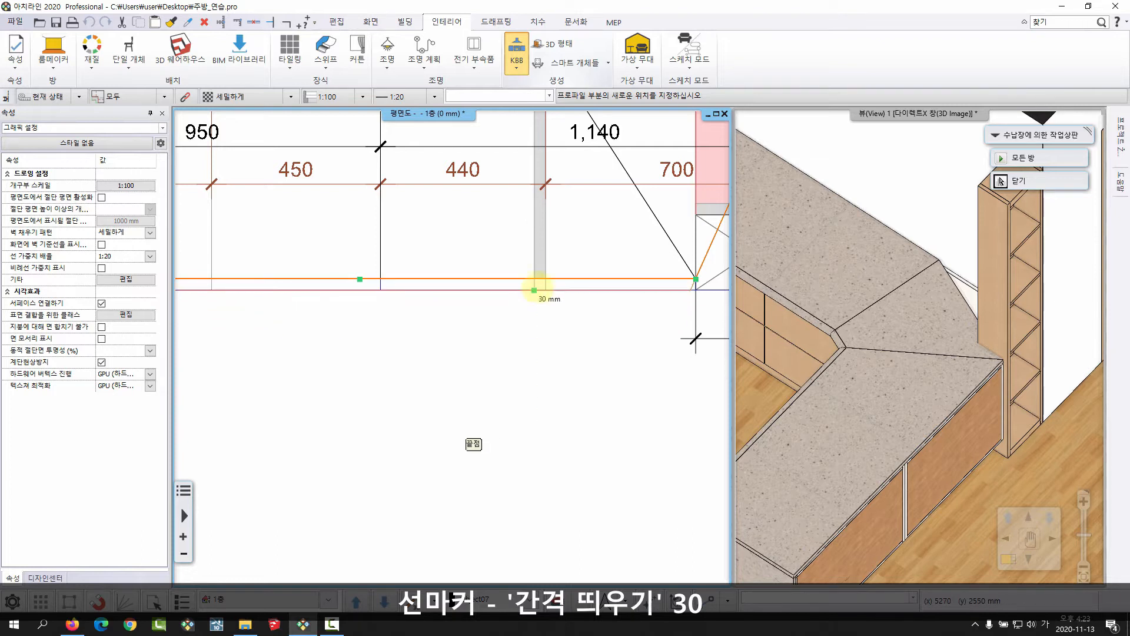
pyautogui.click(450, 295)
pyautogui.scroll(-3, 438, 280)
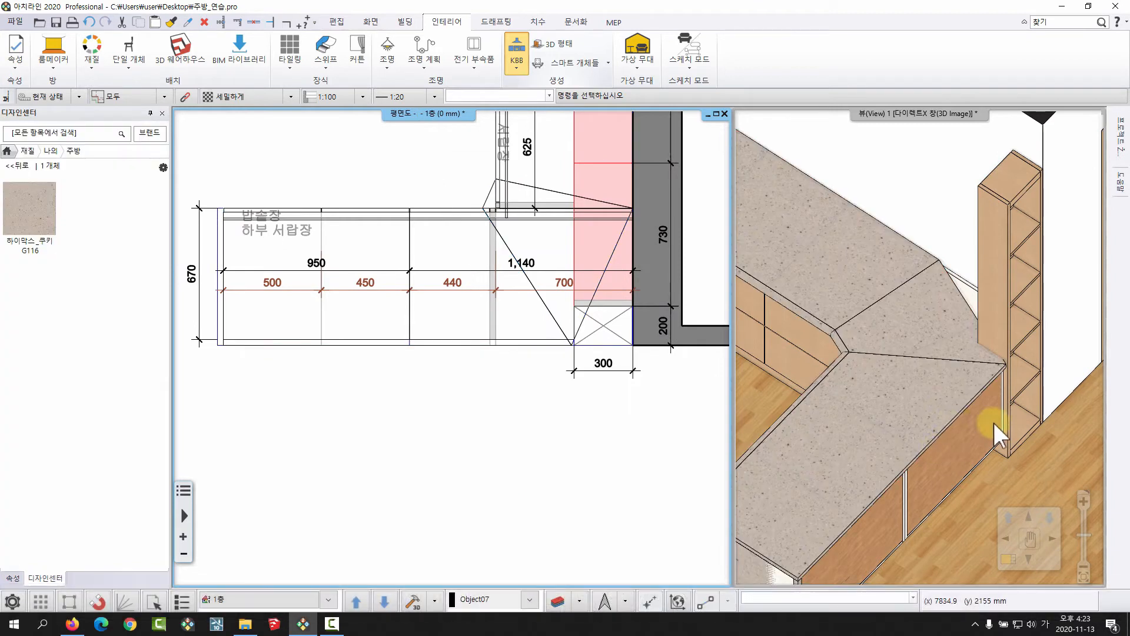
# Select the worktop in the floor plan and move its inner back path node (매듭 이동) to the tall shelf unit's outer corner against the wall.
pyautogui.scroll(2, 944, 369)
pyautogui.scroll(6, 945, 369)
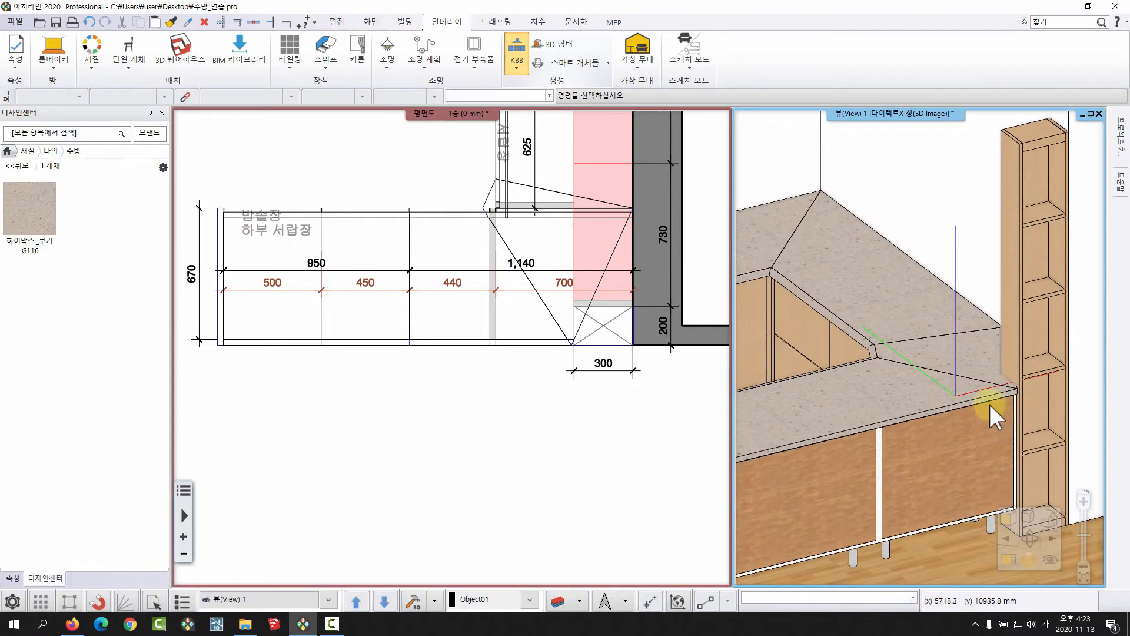
pyautogui.moveTo(1013, 383); pyautogui.dragTo(977, 448, button='middle')
pyautogui.scroll(2, 527, 331)
pyautogui.scroll(1, 528, 330)
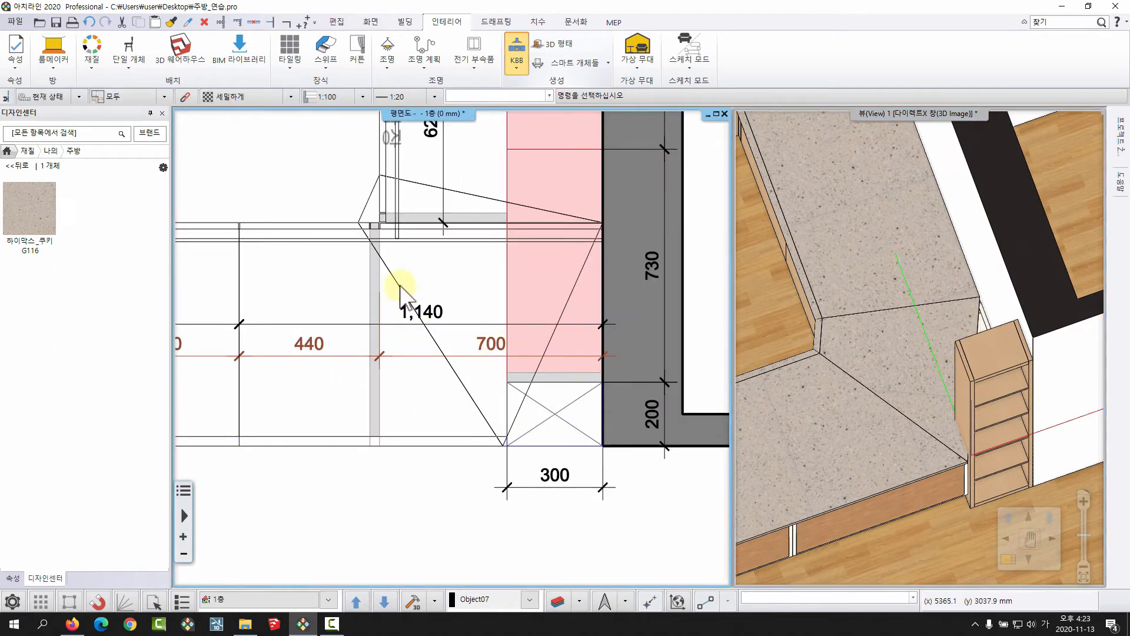
pyautogui.click(402, 287)
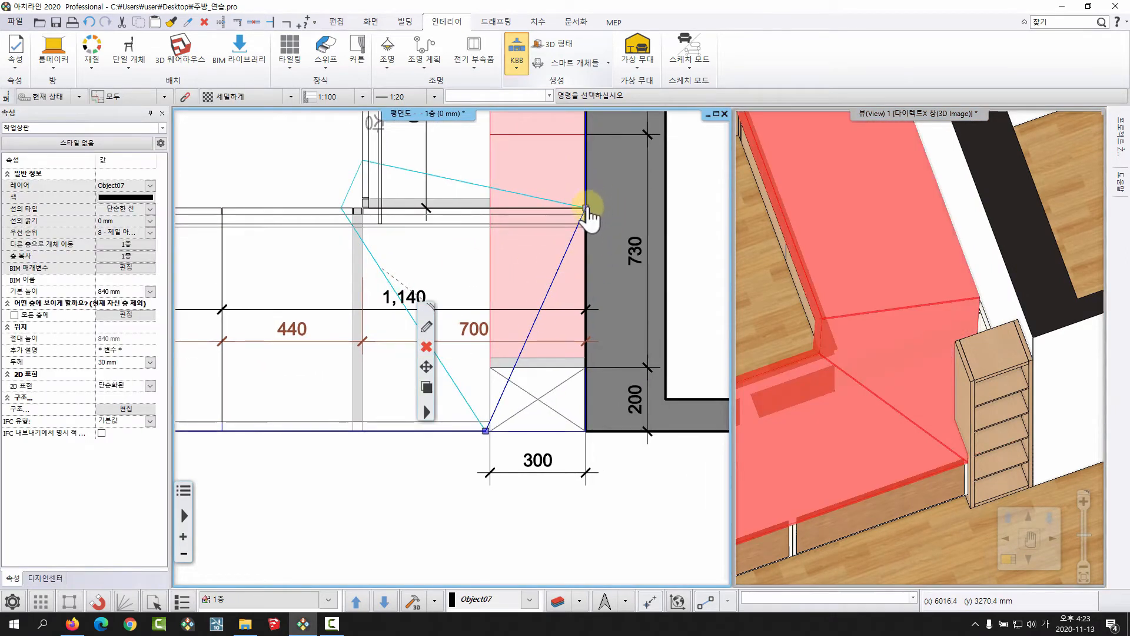
pyautogui.click(586, 206)
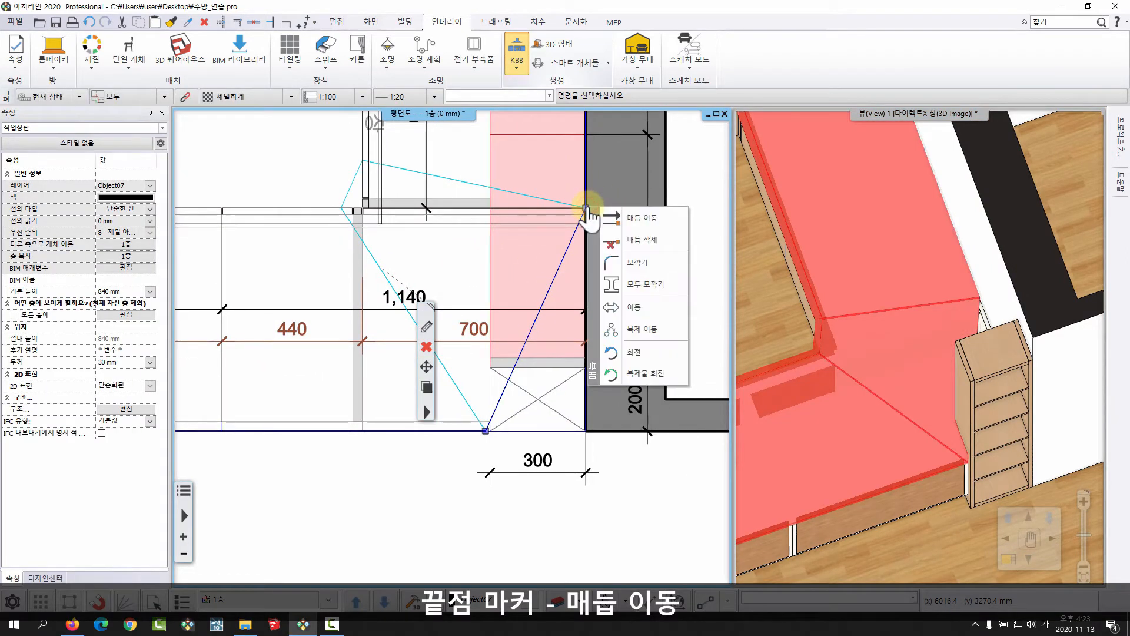
pyautogui.click(626, 218)
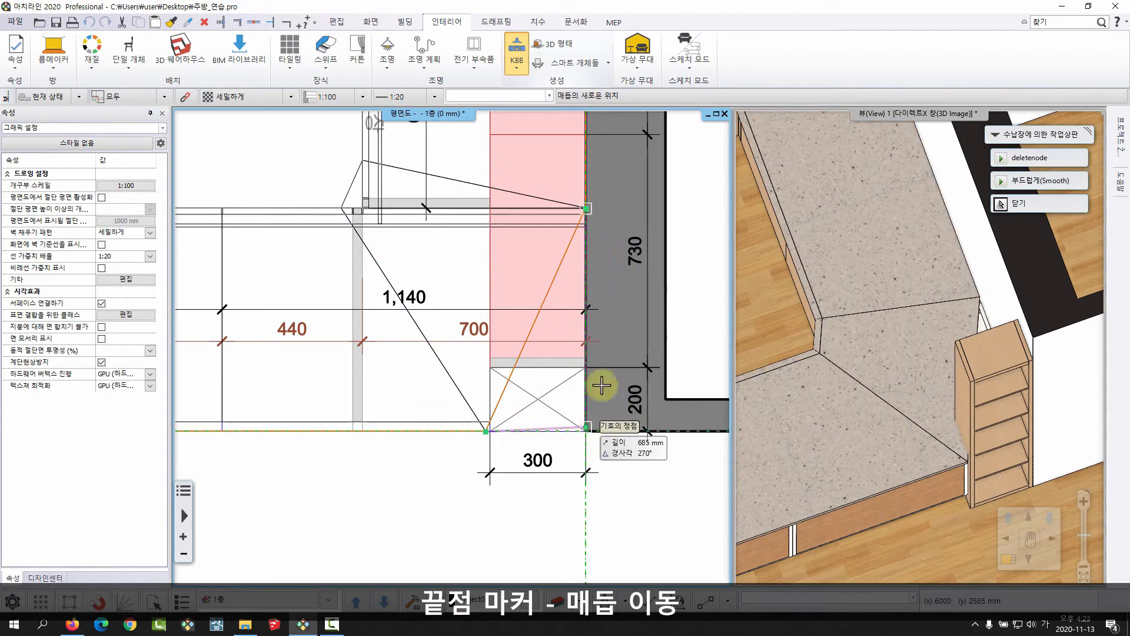
pyautogui.click(585, 438)
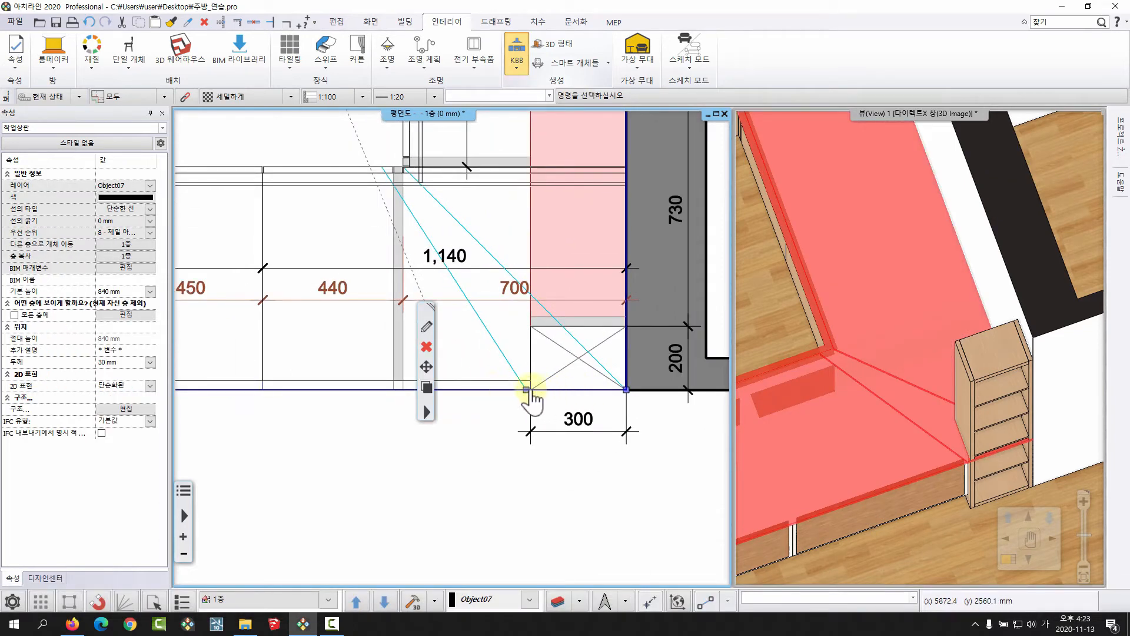
# Delete the worktop's redundant path node (매듭 삭제) at the front inner corner of the 300 mm wide tall shelf unit.
pyautogui.click(526, 391)
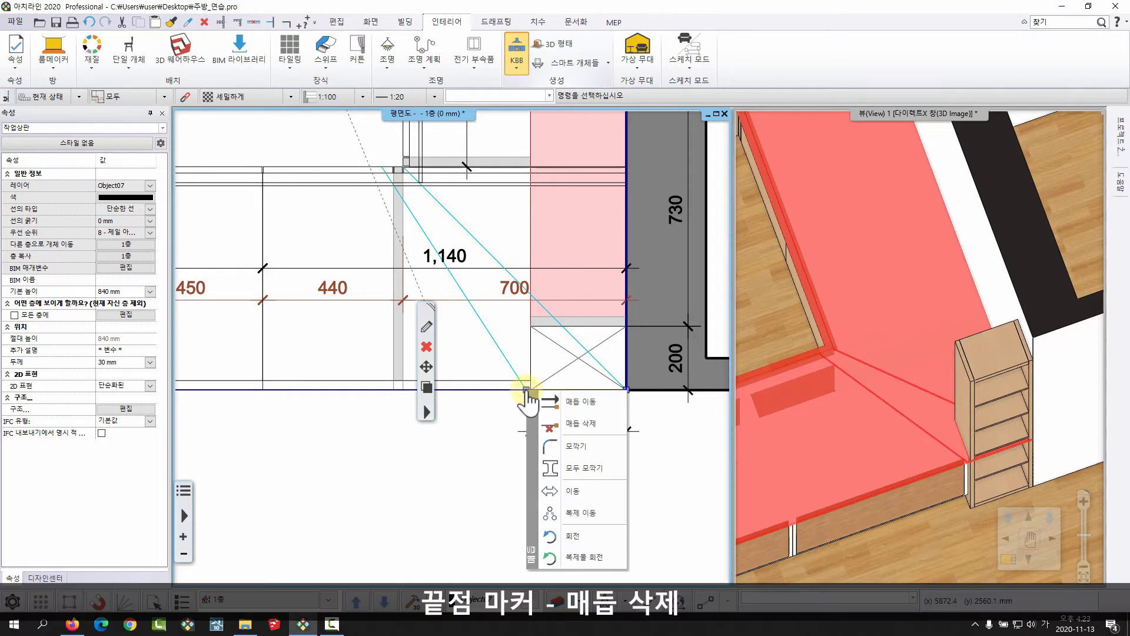
pyautogui.click(590, 424)
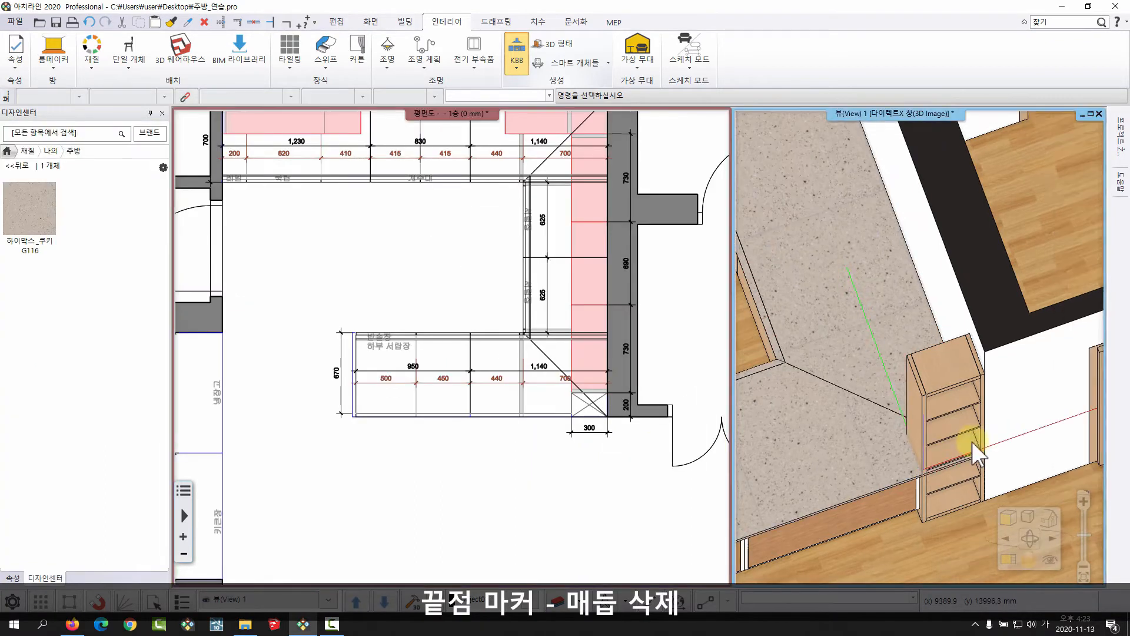
pyautogui.scroll(5, 972, 441)
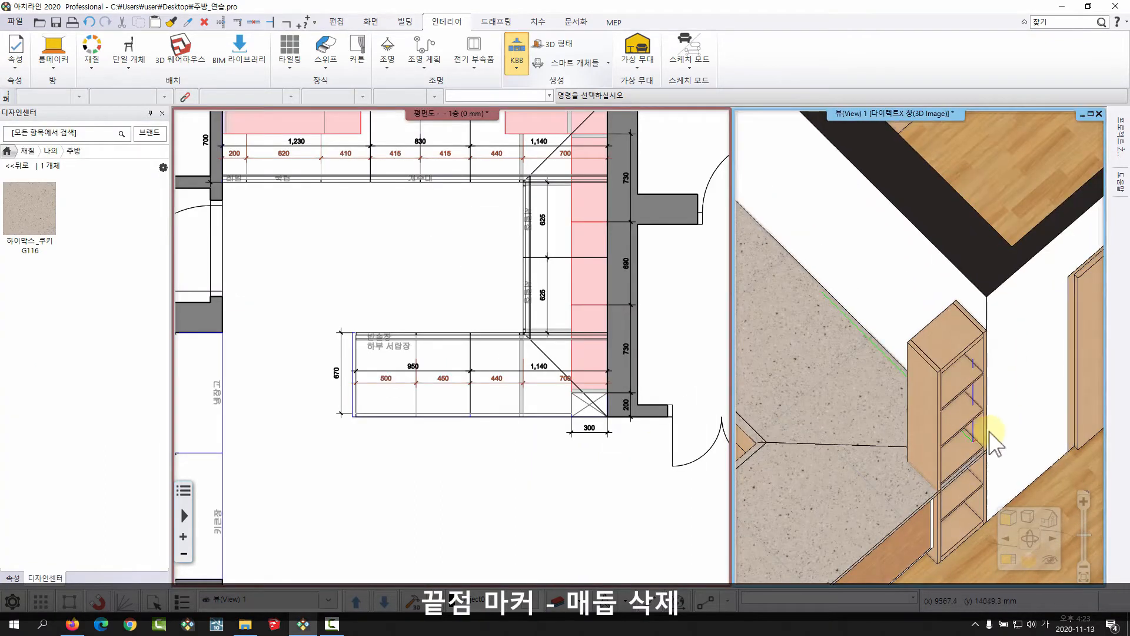
pyautogui.moveTo(938, 578); pyautogui.dragTo(941, 489, button='middle')
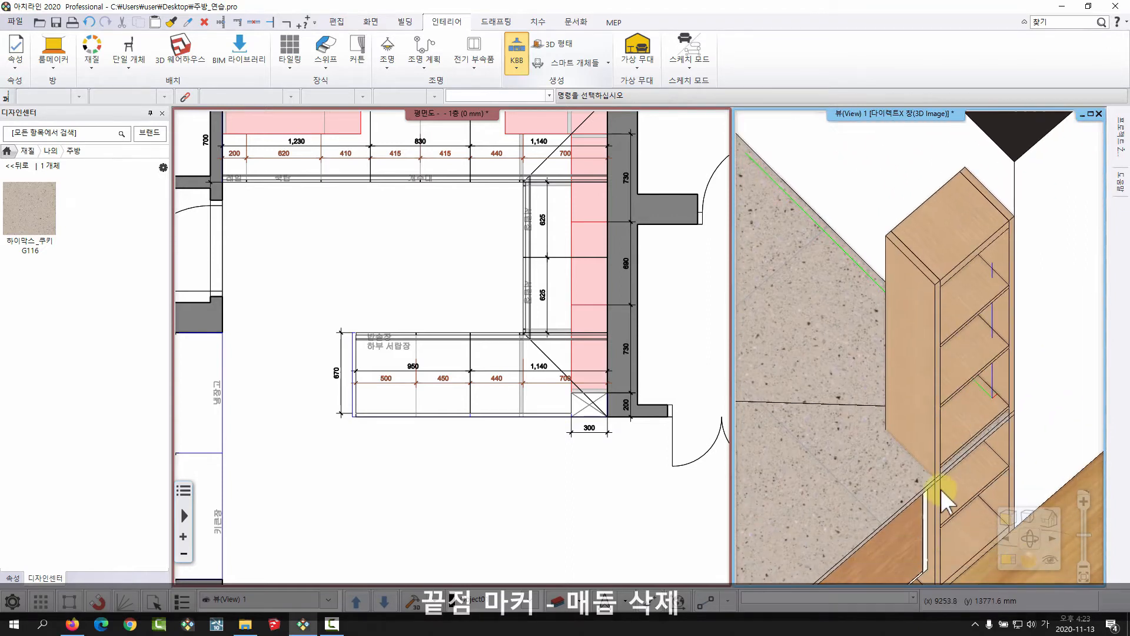
pyautogui.moveTo(961, 409); pyautogui.dragTo(915, 402, button='middle')
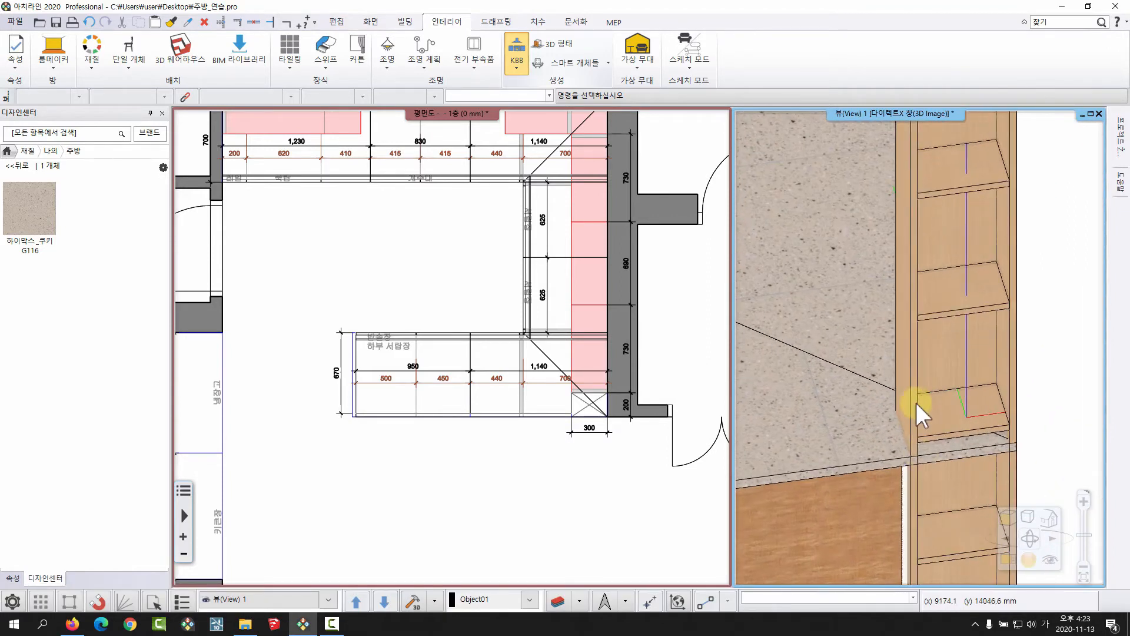
pyautogui.scroll(-2, 920, 453)
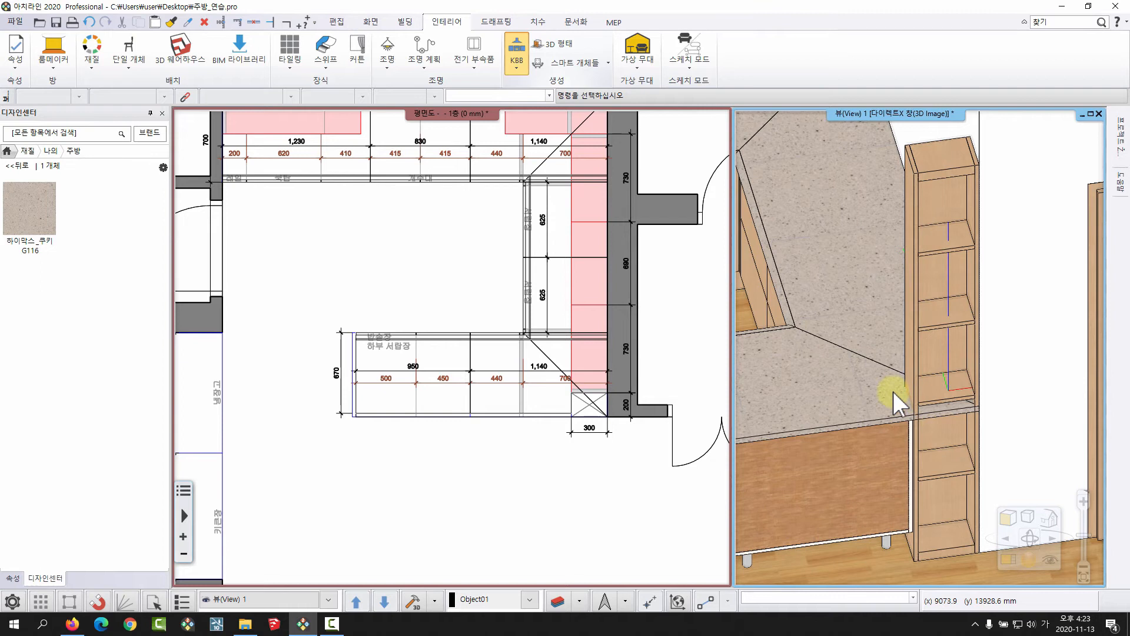
# Extend the worktop's free end point on the peninsula by 30 mm (길이 변경) to the outer corner of the side panel.
pyautogui.moveTo(877, 341); pyautogui.dragTo(940, 397, button='middle')
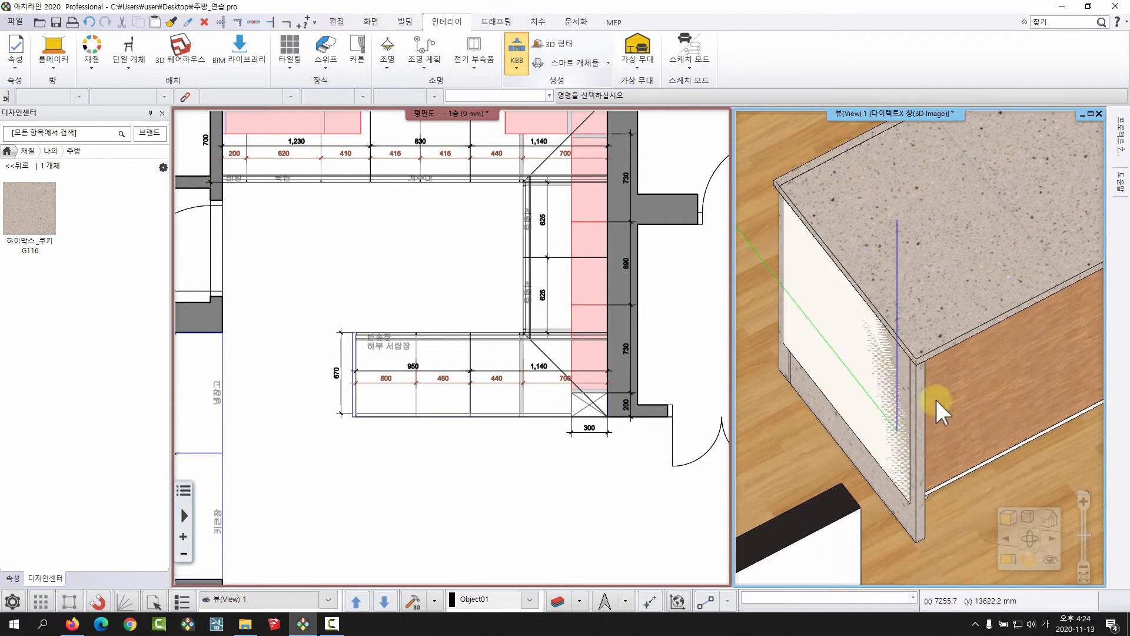
pyautogui.moveTo(861, 317)
pyautogui.mouseDown(button='middle')
pyautogui.moveTo(873, 330)
pyautogui.moveTo(854, 333)
pyautogui.moveTo(850, 370)
pyautogui.moveTo(862, 370)
pyautogui.mouseUp(button='middle')
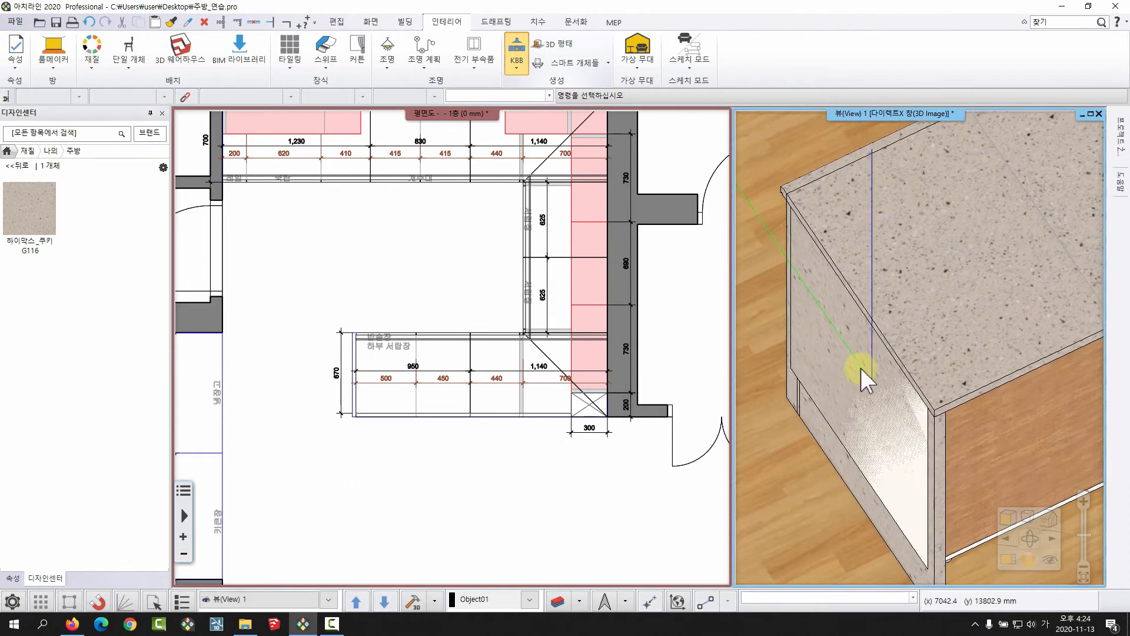
pyautogui.scroll(3, 406, 357)
pyautogui.scroll(2, 391, 412)
pyautogui.moveTo(479, 371); pyautogui.dragTo(456, 323, button='middle')
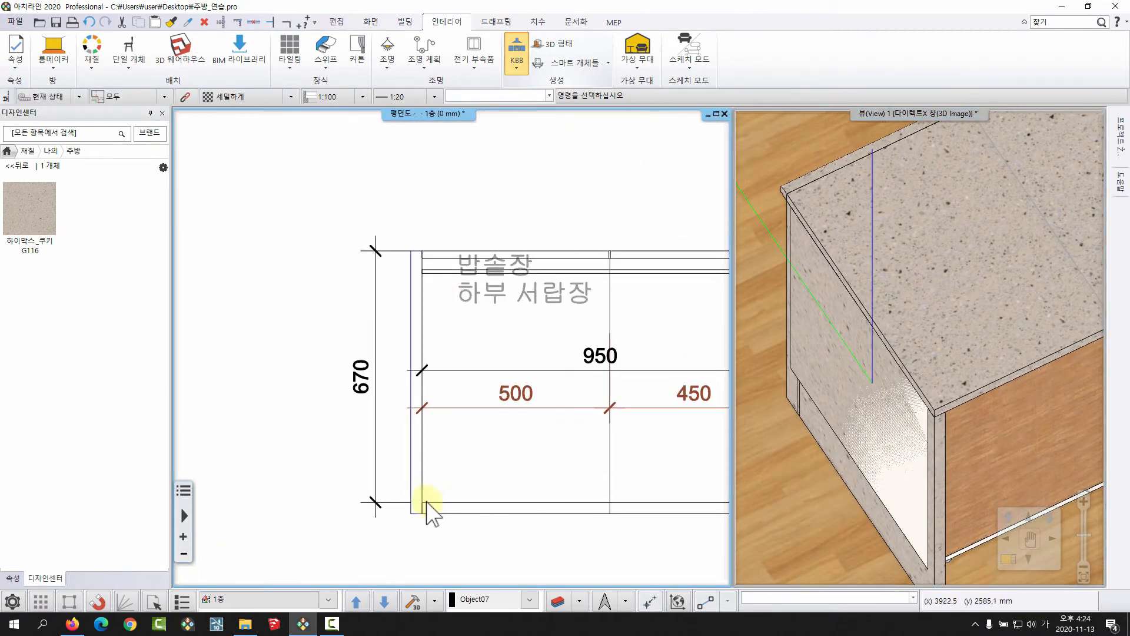
pyautogui.moveTo(456, 375); pyautogui.dragTo(332, 371, button='middle')
pyautogui.scroll(-3, 332, 371)
pyautogui.click(661, 322)
pyautogui.moveTo(423, 354); pyautogui.dragTo(340, 322, button='middle')
pyautogui.scroll(3, 340, 322)
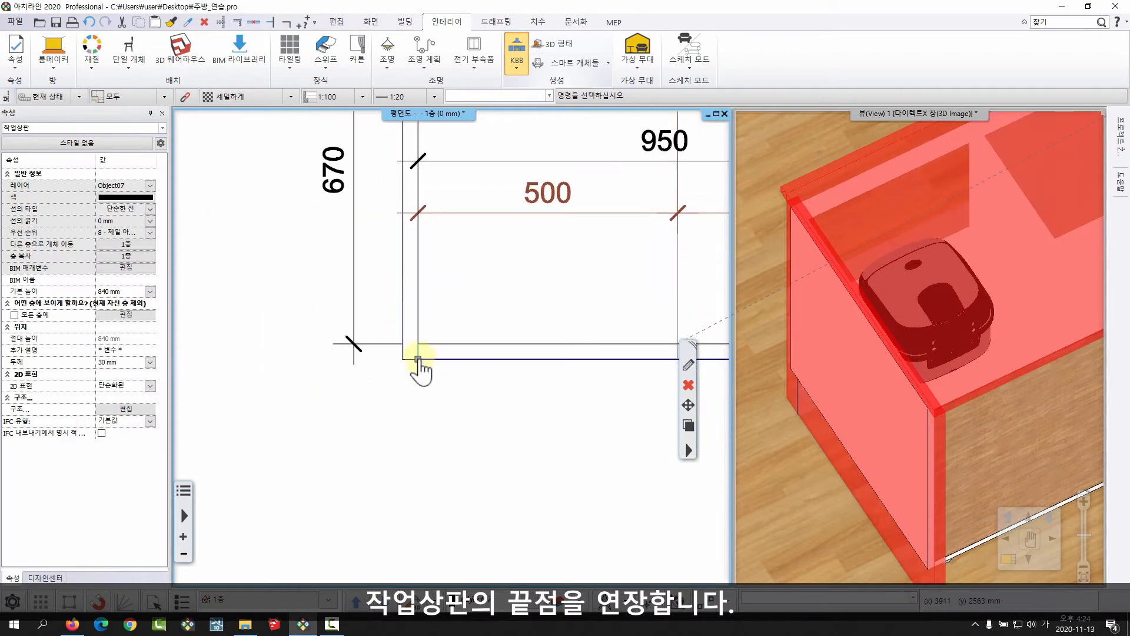
pyautogui.click(419, 359)
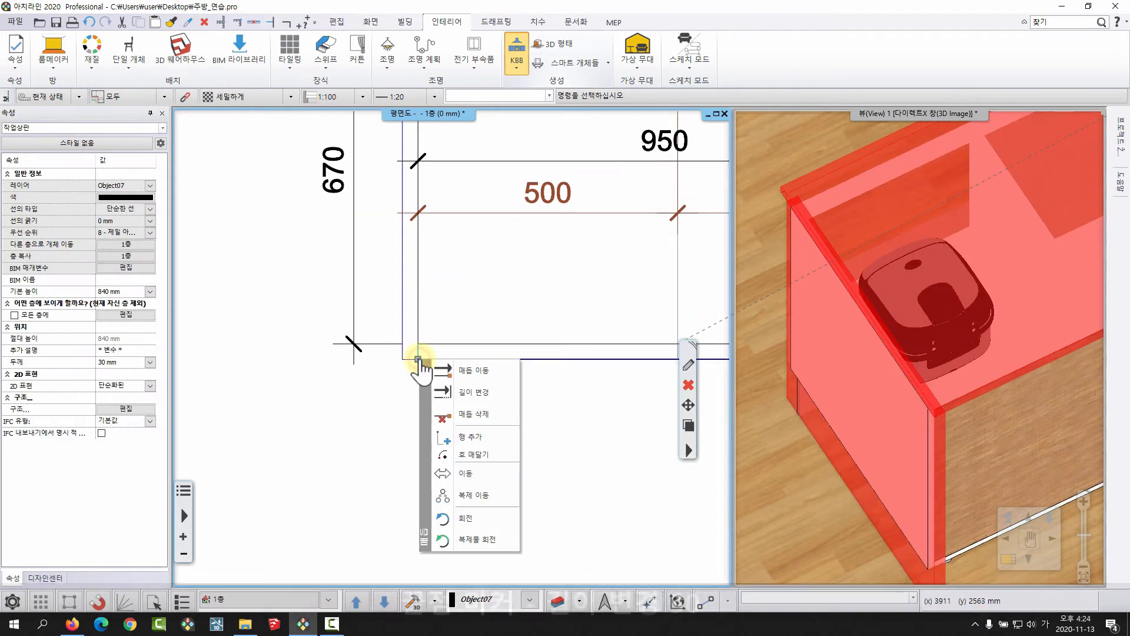
pyautogui.click(471, 393)
pyautogui.scroll(2, 394, 362)
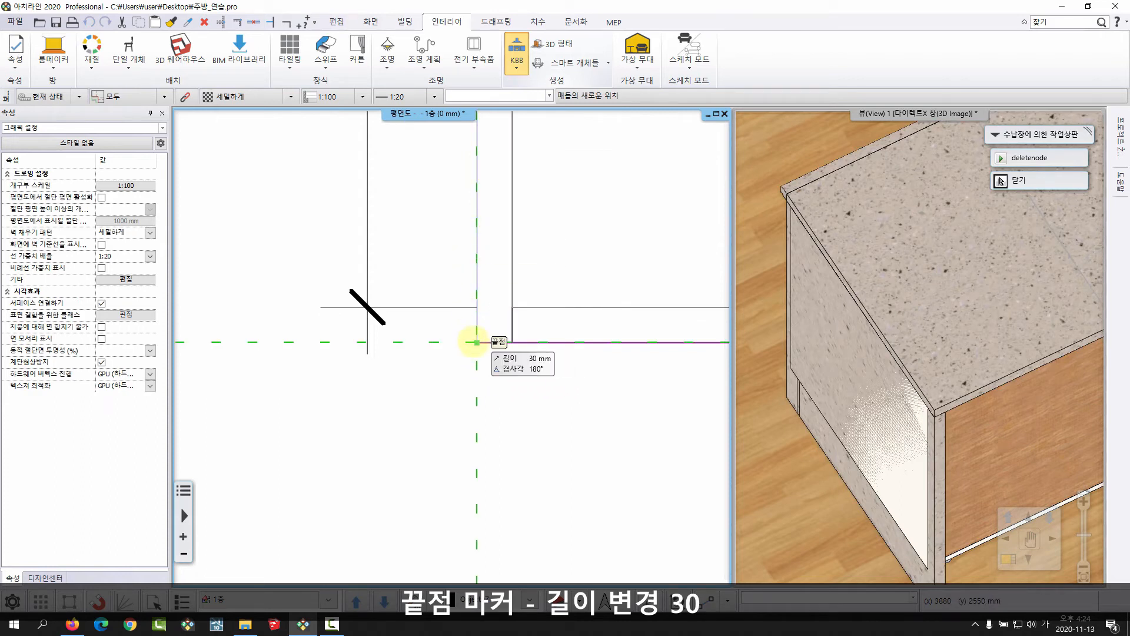
pyautogui.moveTo(477, 342); pyautogui.dragTo(470, 412, button='middle')
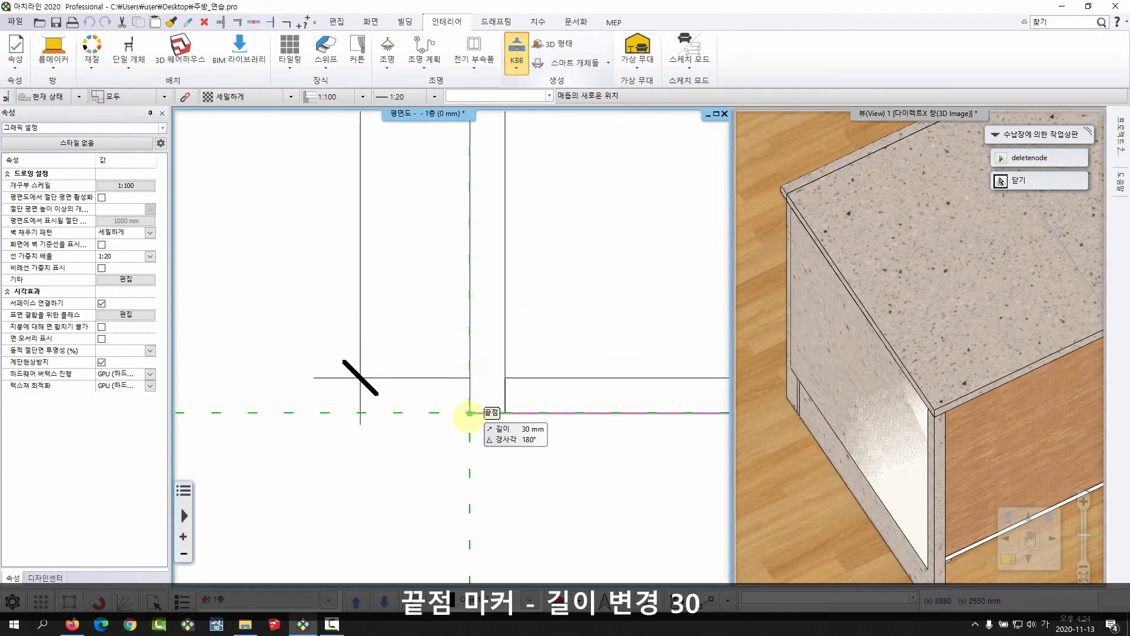
pyautogui.click(469, 412)
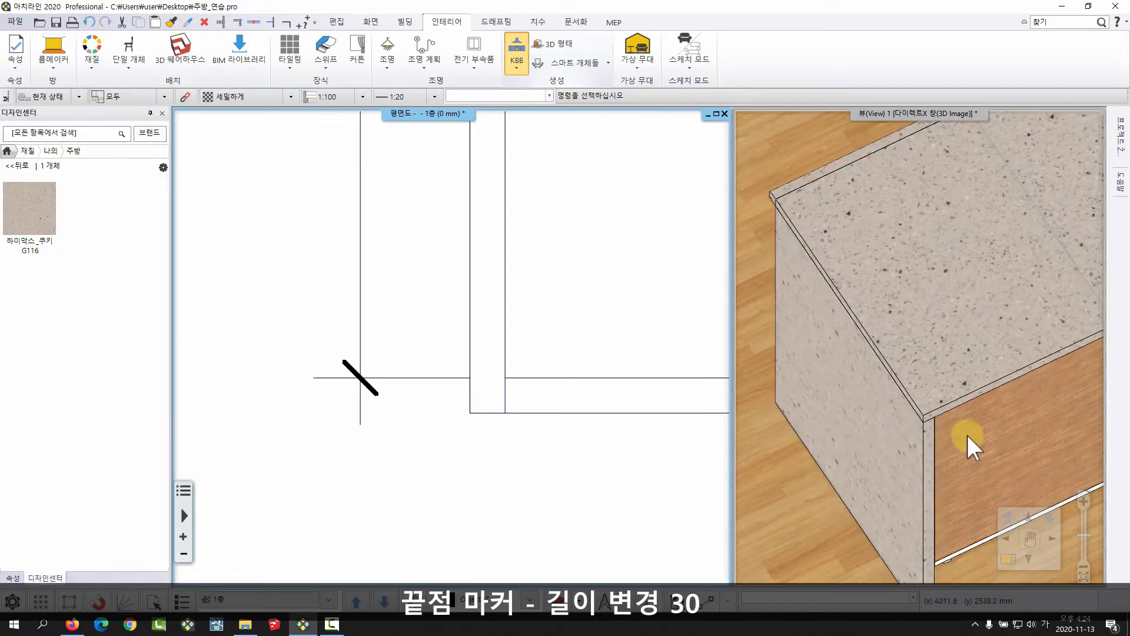
# Examine the extended worktop in the 3D view, checking the peninsula's end panel, its outer corner and the corner joints.
pyautogui.moveTo(966, 433); pyautogui.dragTo(940, 405, button='middle')
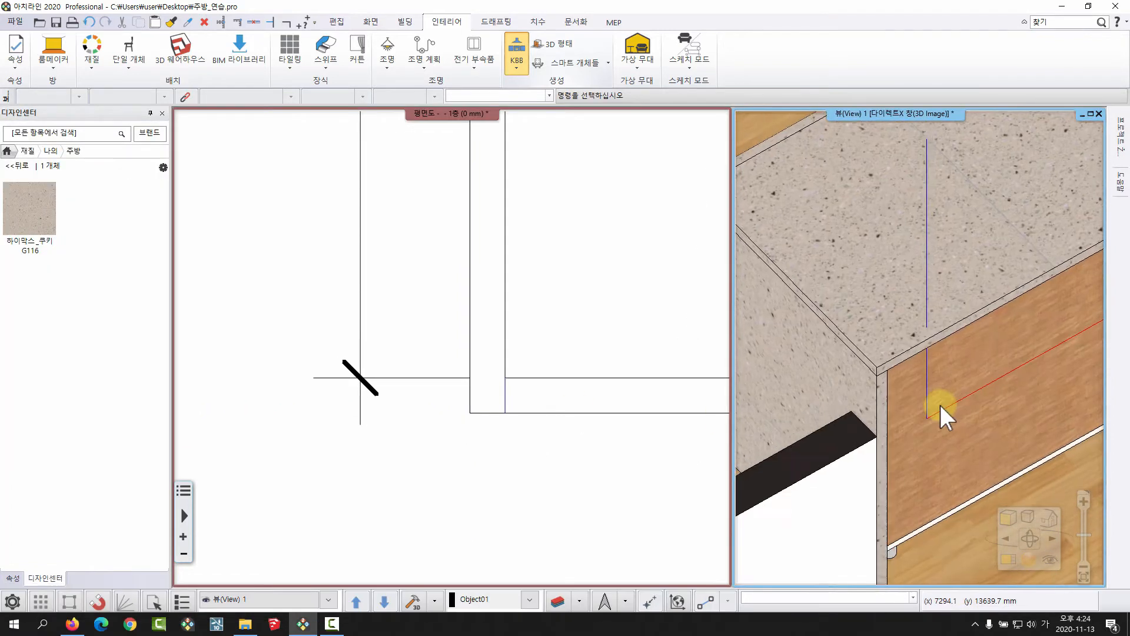
pyautogui.moveTo(832, 373); pyautogui.dragTo(880, 368, button='middle')
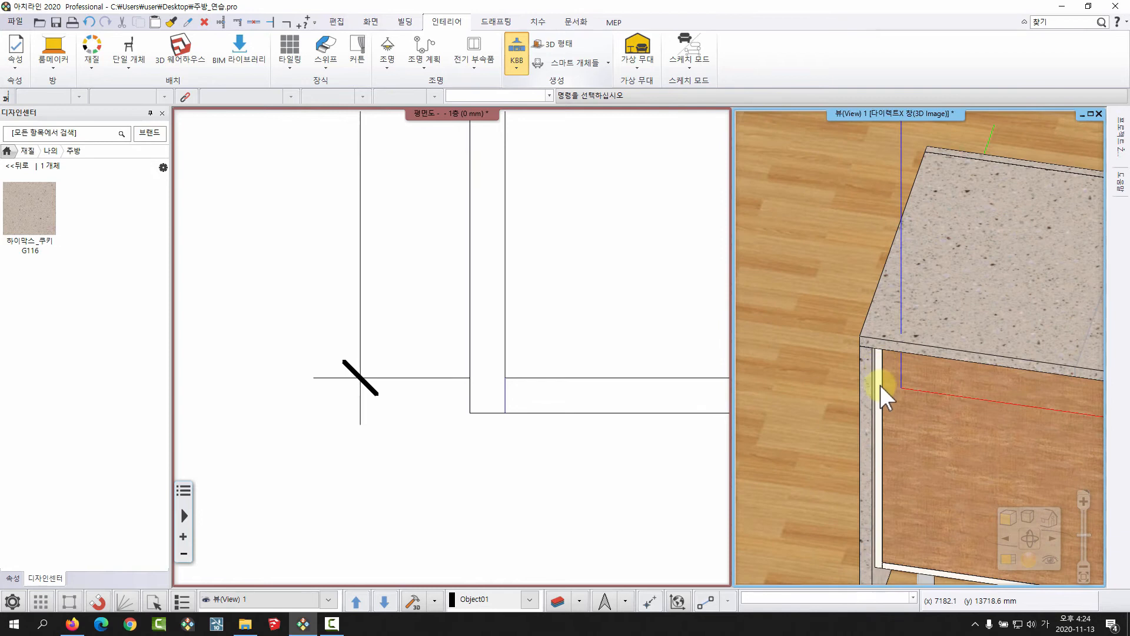
pyautogui.scroll(-3, 878, 398)
pyautogui.moveTo(878, 413); pyautogui.dragTo(894, 422, button='middle')
pyautogui.scroll(3, 895, 423)
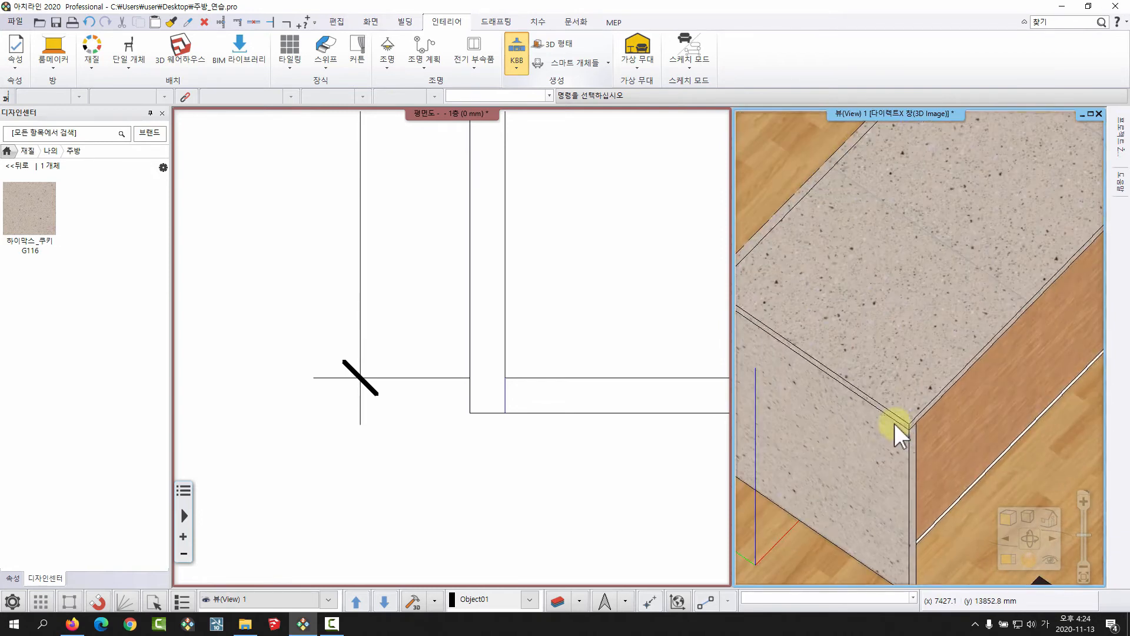
pyautogui.scroll(-8, 898, 440)
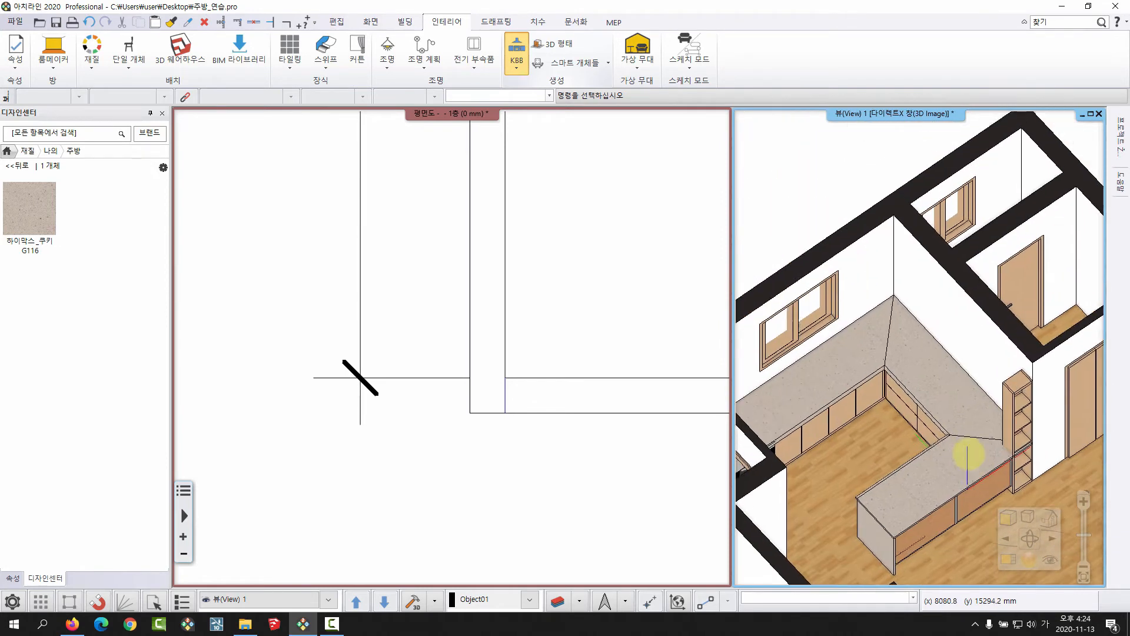
pyautogui.scroll(3, 959, 449)
pyautogui.scroll(2, 898, 362)
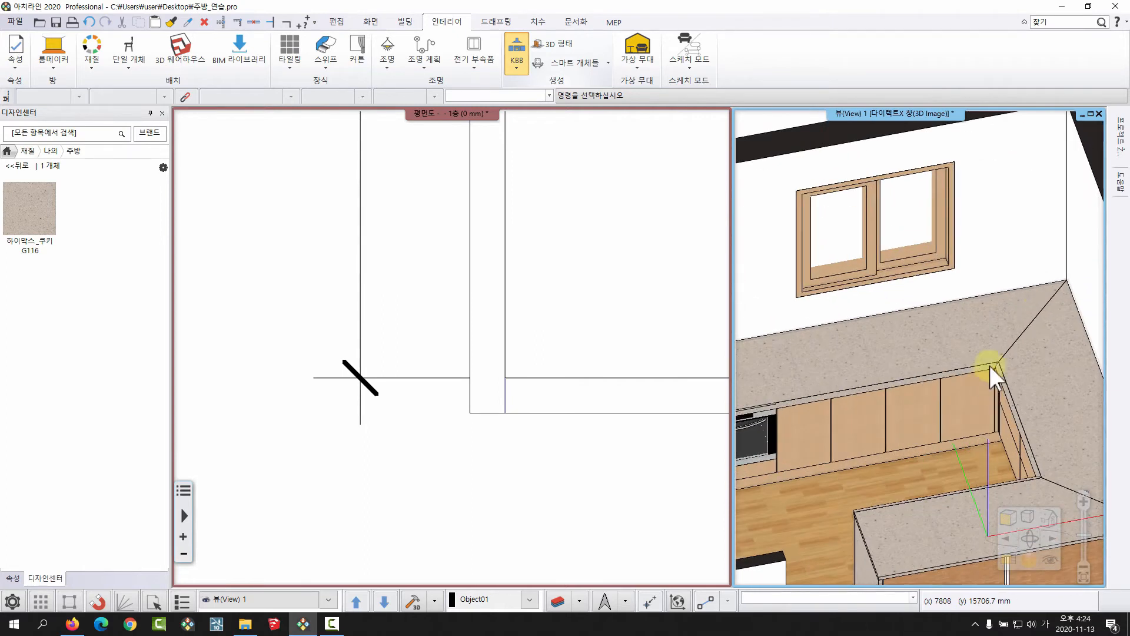
pyautogui.scroll(-5, 919, 324)
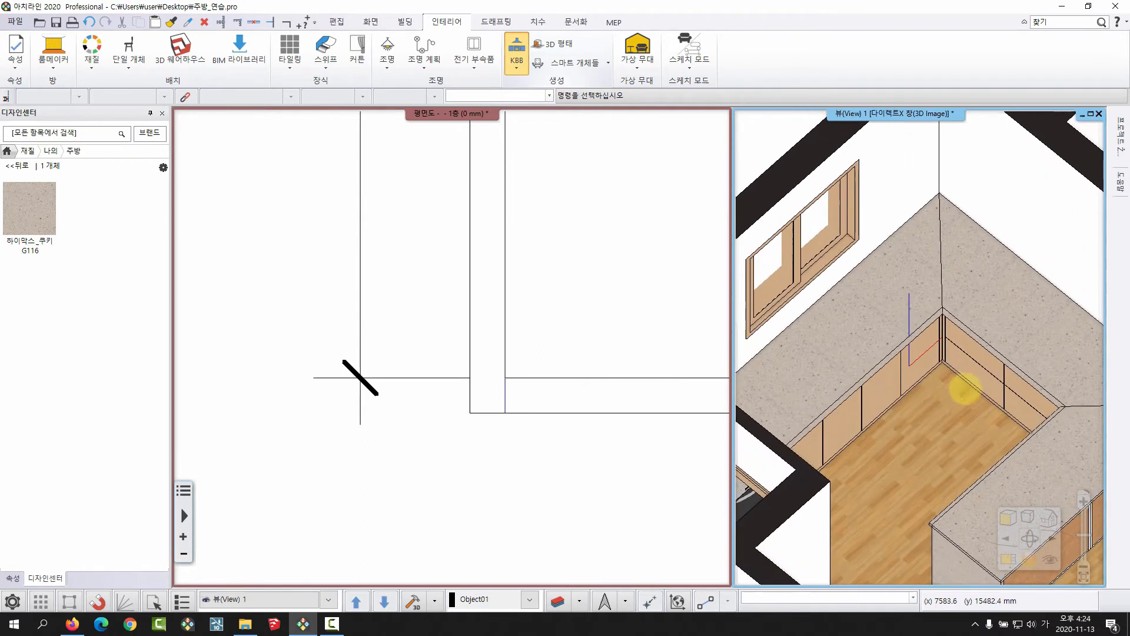
pyautogui.moveTo(916, 366); pyautogui.dragTo(885, 351, button='middle')
# Select the worktop in the 3D view and open the connection (연결) page of its settings.
pyautogui.moveTo(421, 363); pyautogui.dragTo(302, 416, button='middle')
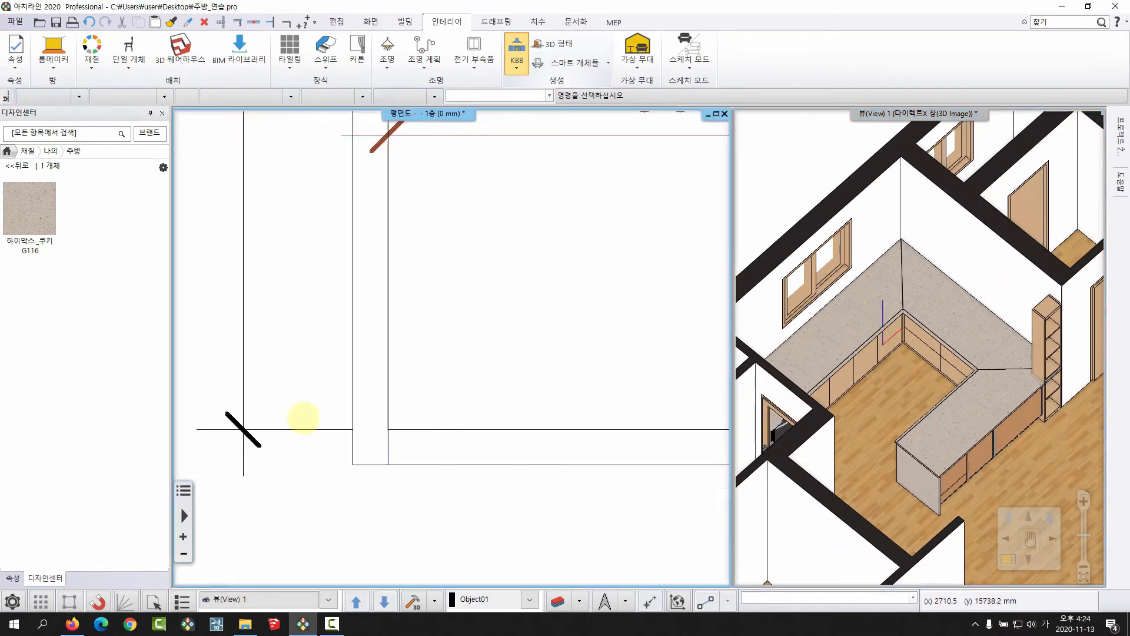
pyautogui.scroll(-6, 544, 373)
pyautogui.moveTo(544, 373); pyautogui.dragTo(537, 401, button='middle')
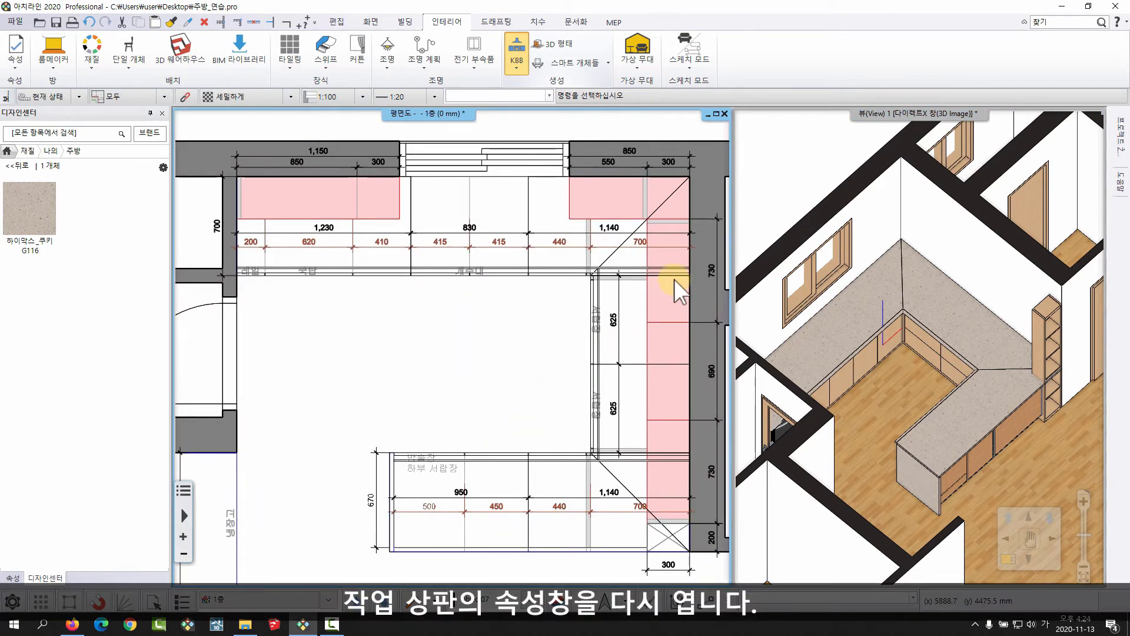
pyautogui.moveTo(981, 261); pyautogui.dragTo(996, 234, button='middle')
pyautogui.click(804, 314)
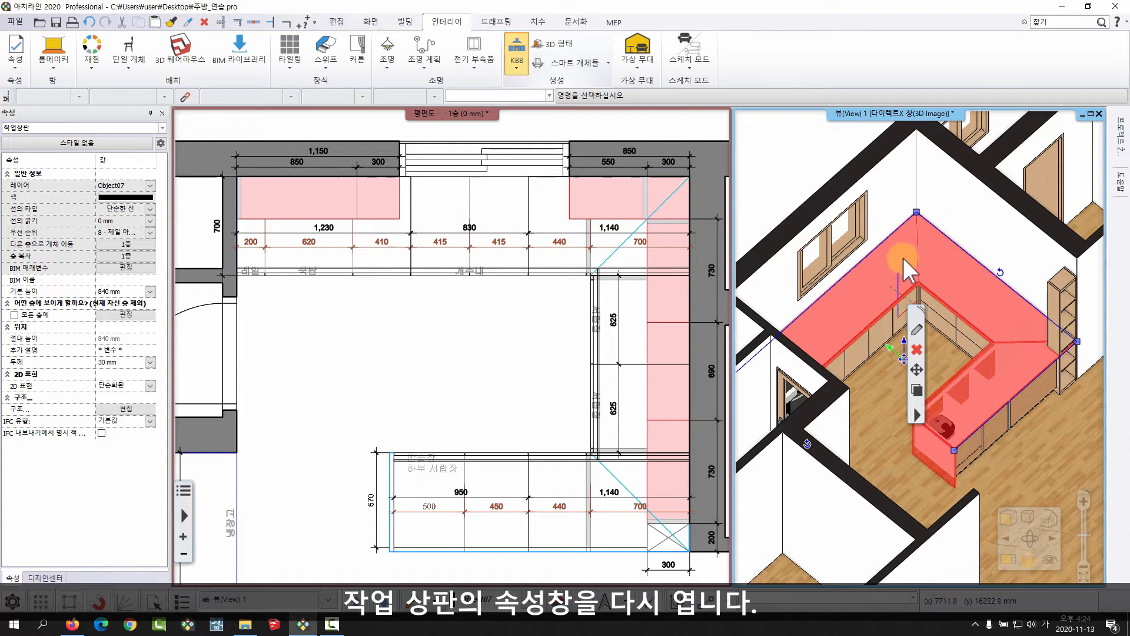
pyautogui.click(917, 332)
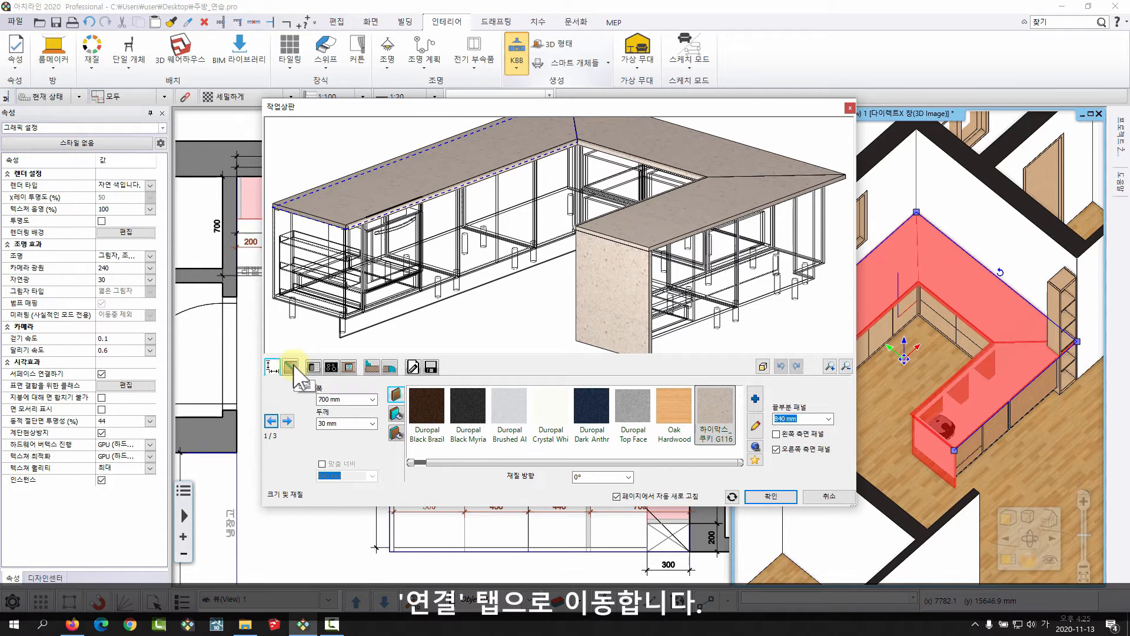
pyautogui.click(290, 366)
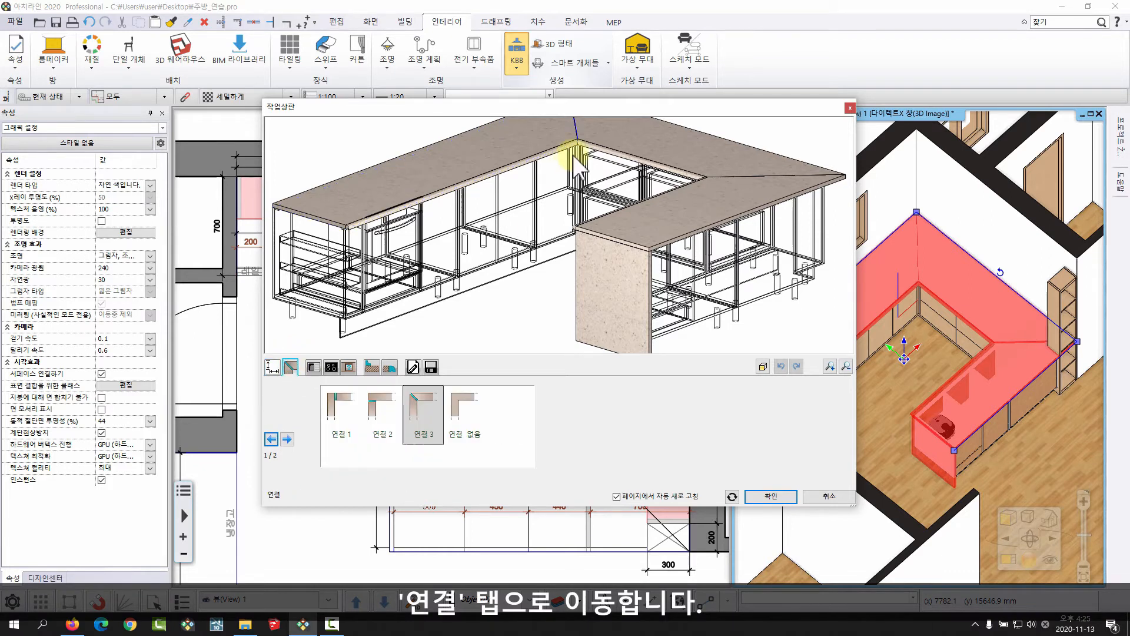
# Set the worktop's first joint, at the back corner between the two wall runs, to no connection (연결 없음).
pyautogui.moveTo(577, 147); pyautogui.dragTo(588, 166)
pyautogui.moveTo(588, 164); pyautogui.dragTo(554, 258, button='middle')
pyautogui.moveTo(554, 247); pyautogui.dragTo(584, 261)
pyautogui.scroll(-3, 718, 273)
pyautogui.moveTo(587, 266); pyautogui.dragTo(592, 284, button='middle')
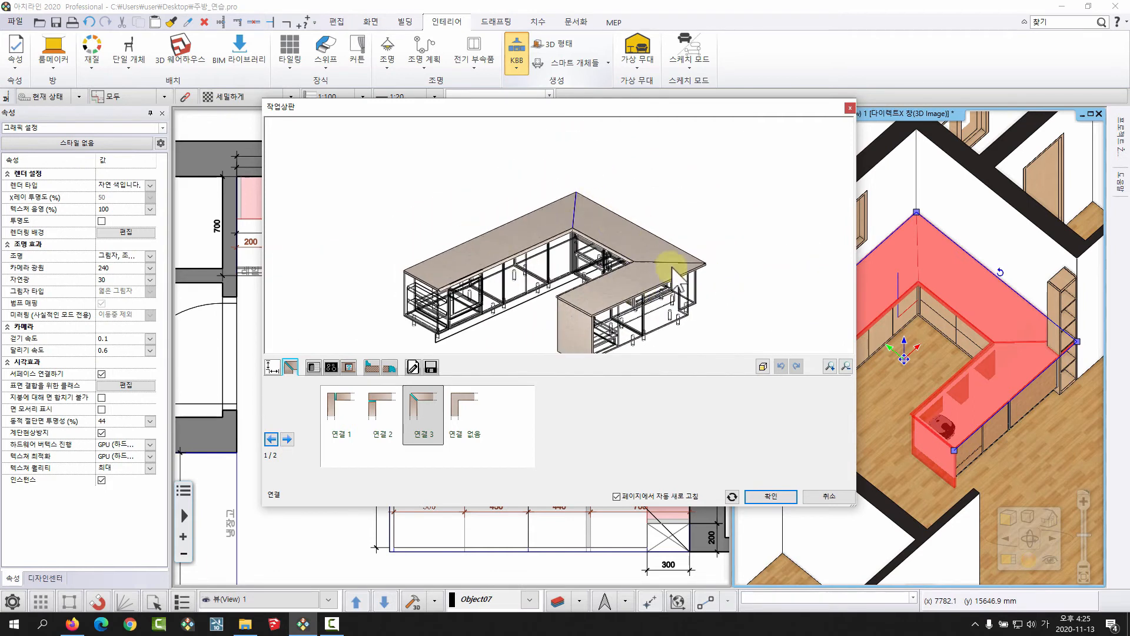
pyautogui.moveTo(635, 281); pyautogui.dragTo(629, 312)
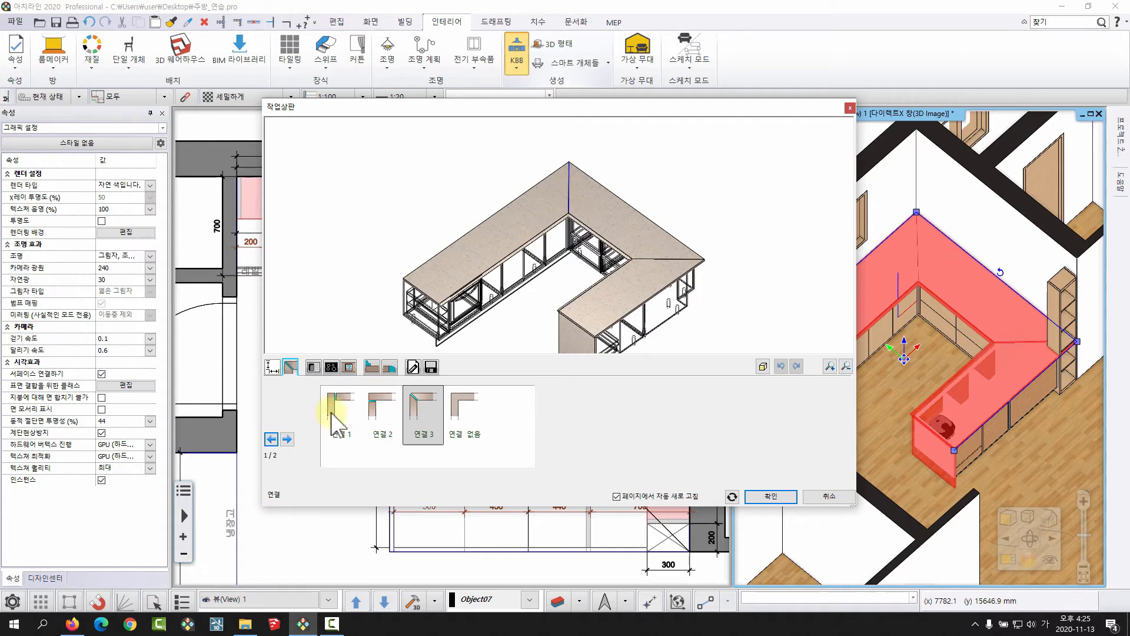
pyautogui.click(287, 438)
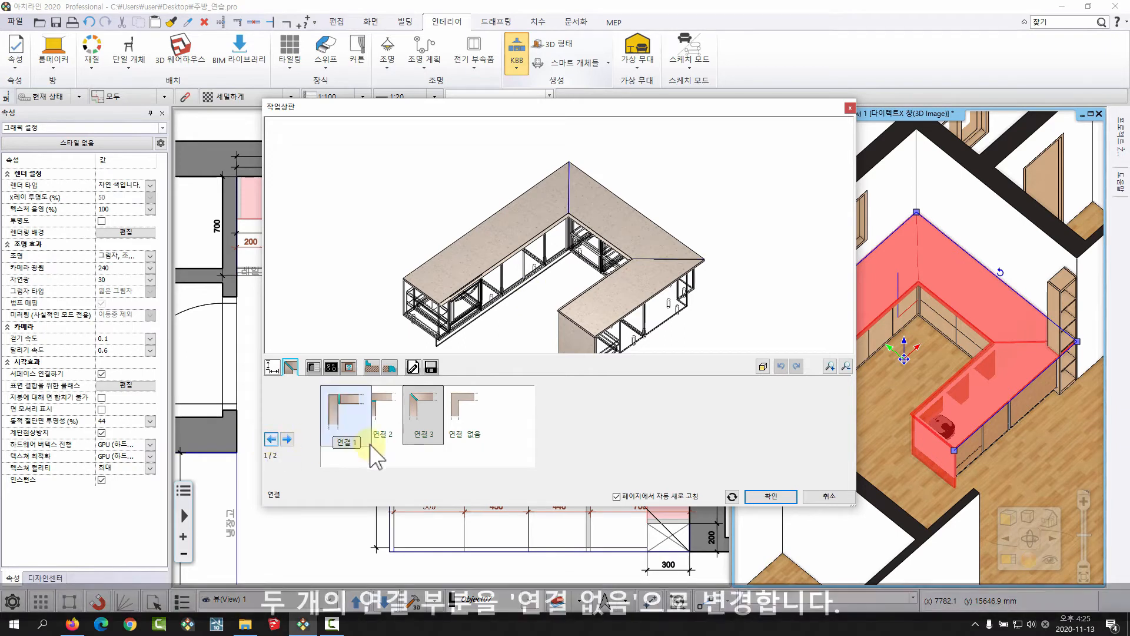
pyautogui.click(464, 401)
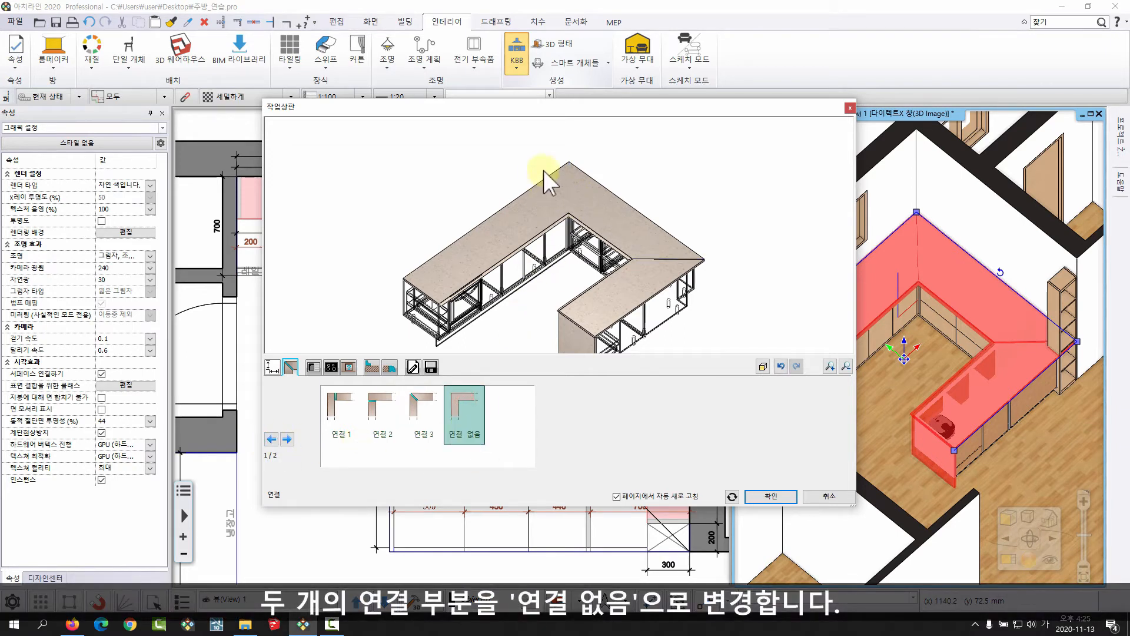
# Set the worktop's second joint, at the corner towards the peninsula, to no connection (연결 없음).
pyautogui.click(287, 438)
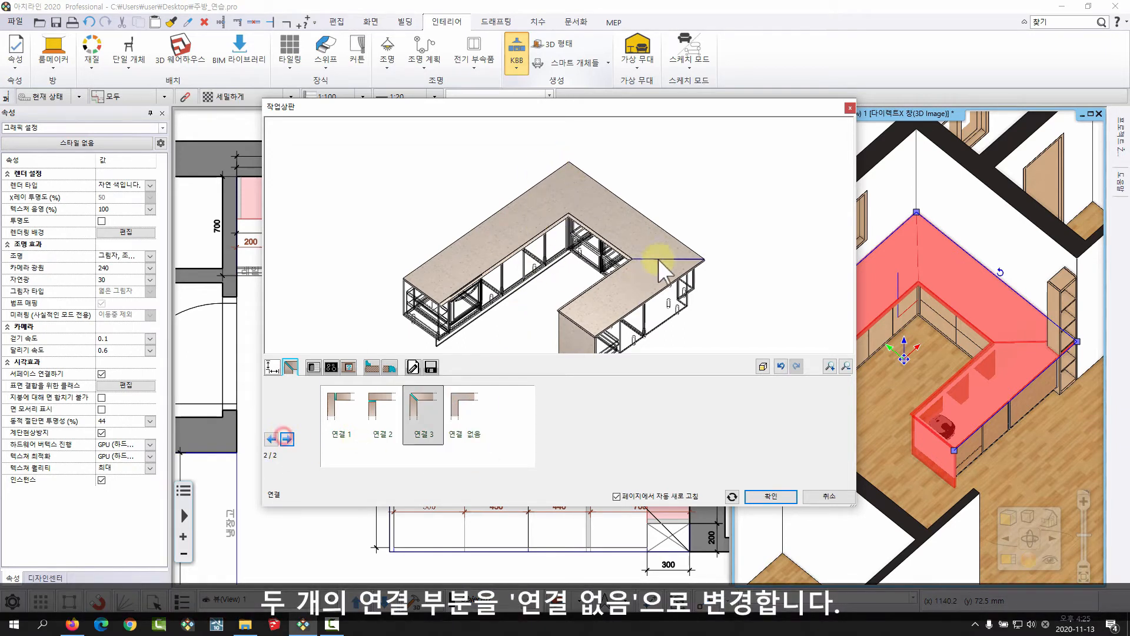
pyautogui.click(467, 403)
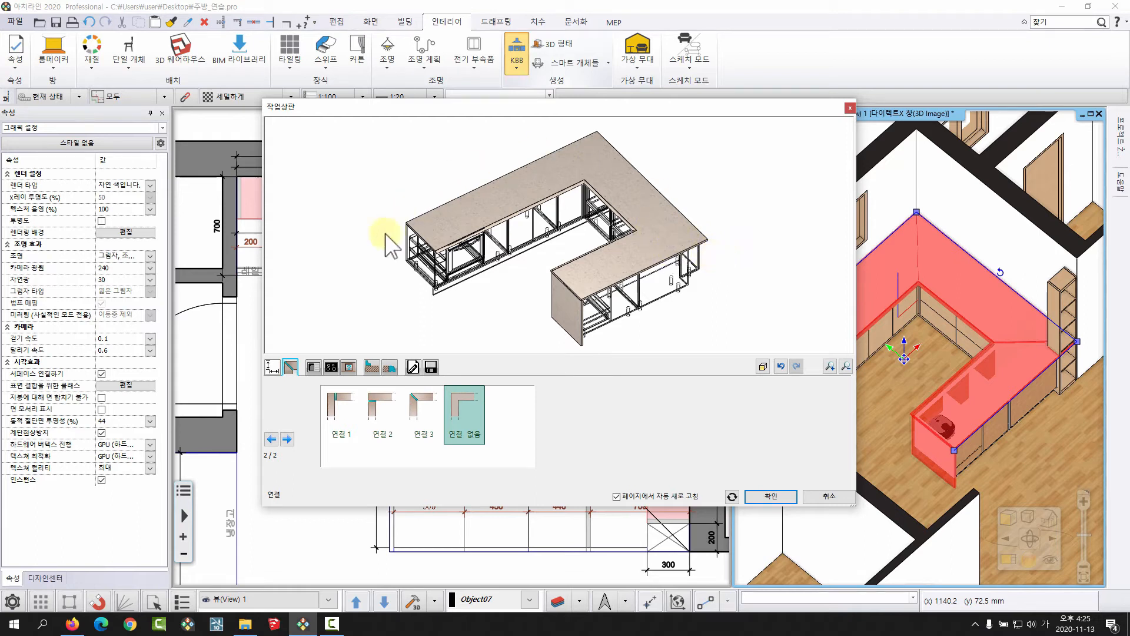
# Add the 씽크볼 object from the 주방_실습용_객체 library folder to the worktop's list of sinks.
pyautogui.click(310, 368)
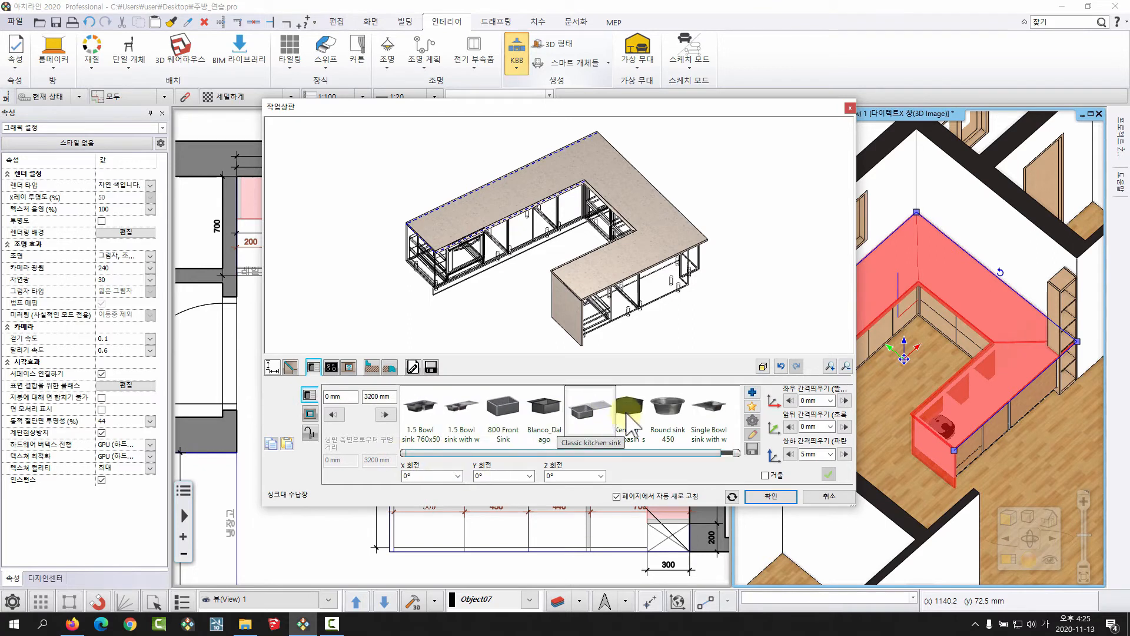
pyautogui.click(685, 454)
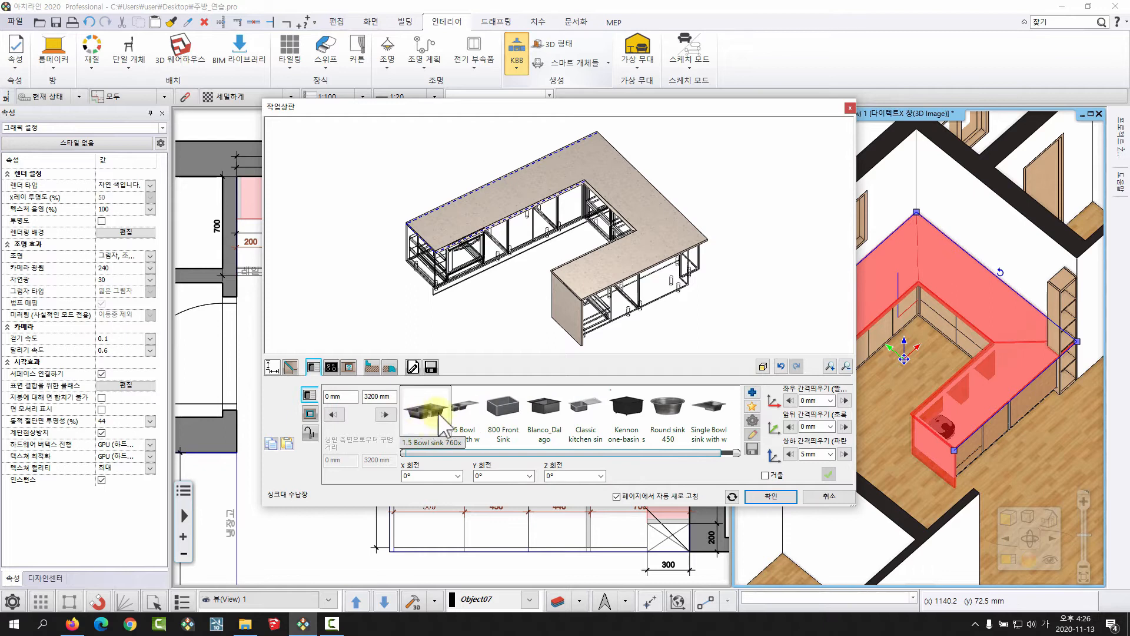
pyautogui.click(752, 393)
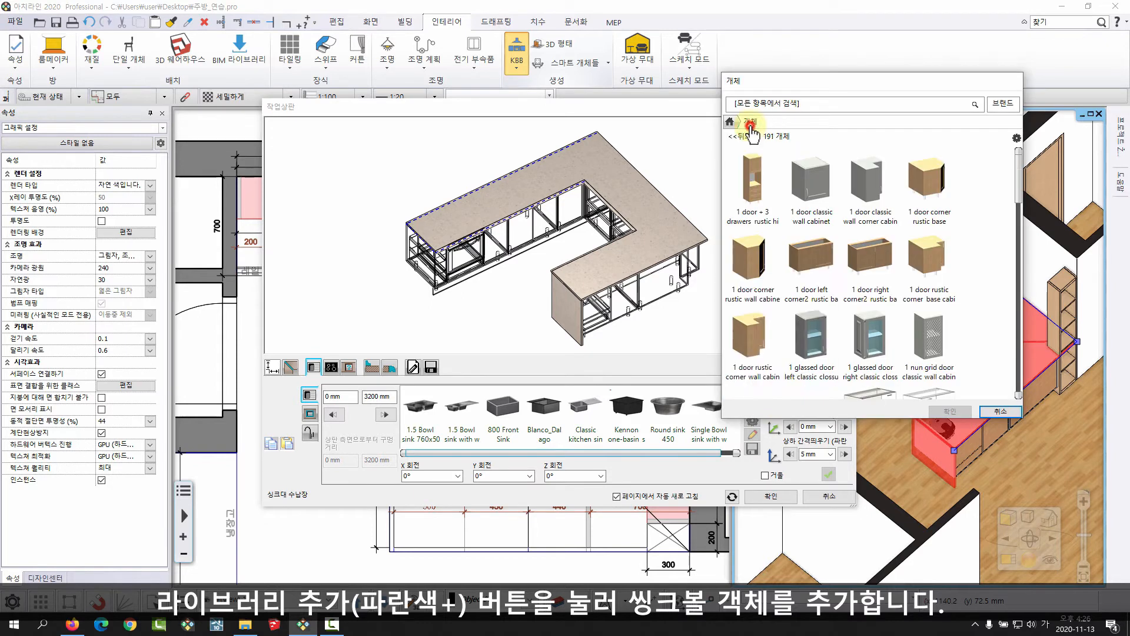
pyautogui.click(747, 136)
pyautogui.click(736, 160)
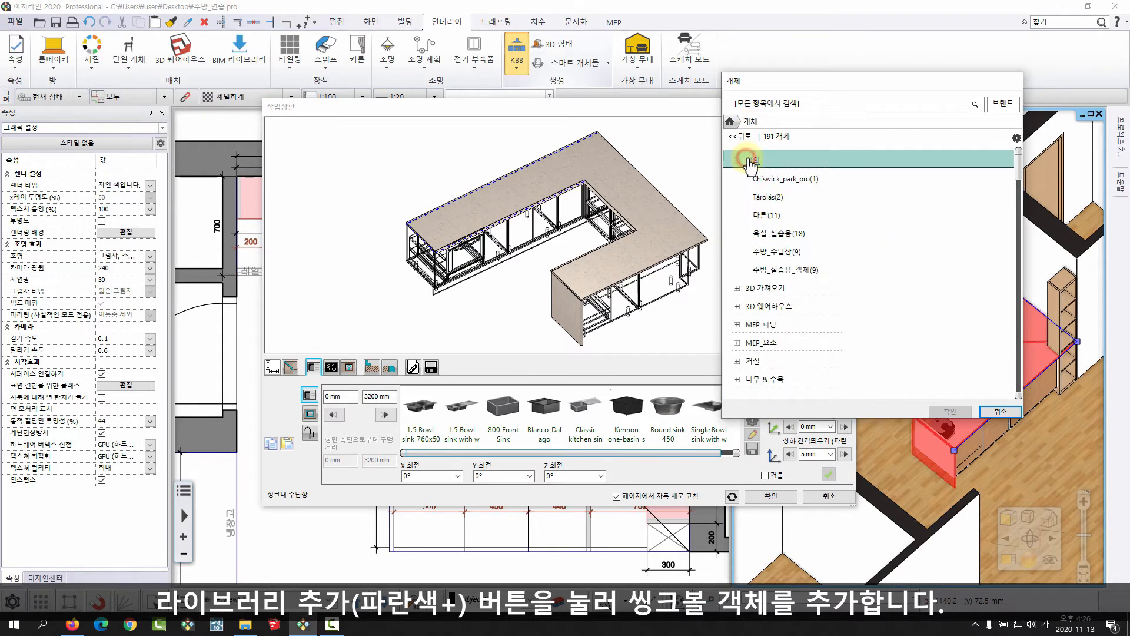
pyautogui.click(771, 271)
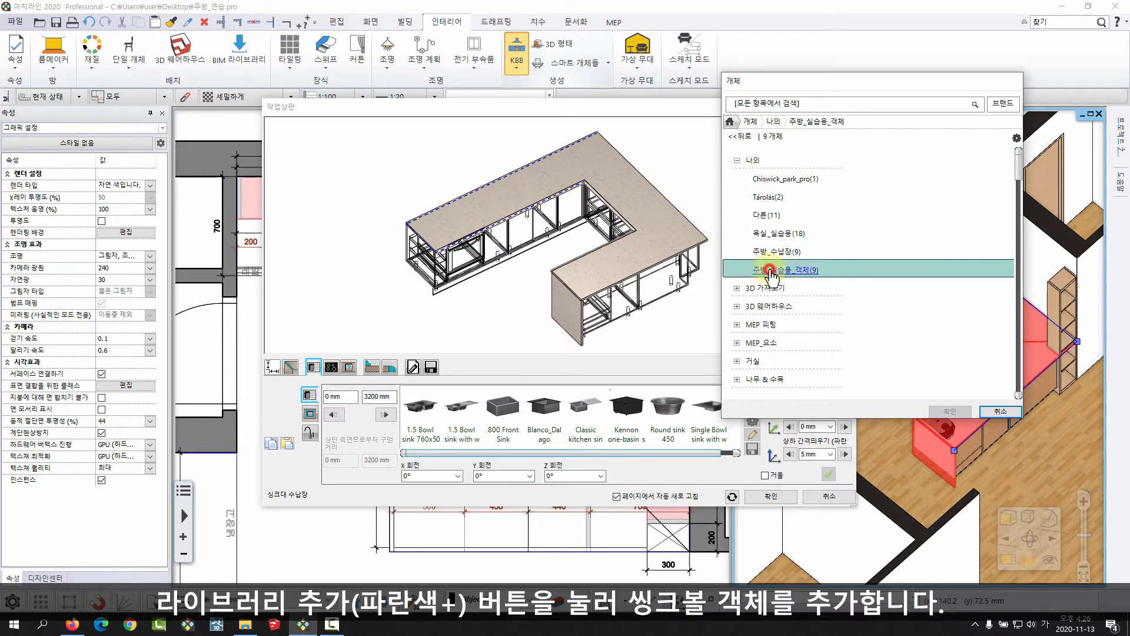
pyautogui.click(819, 279)
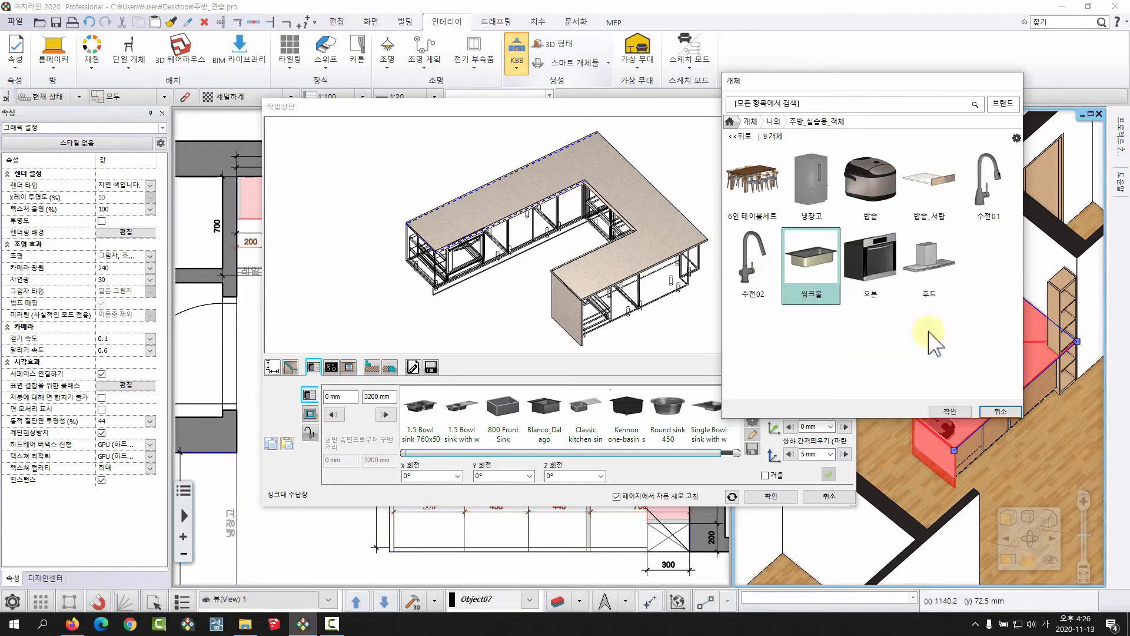
pyautogui.click(954, 410)
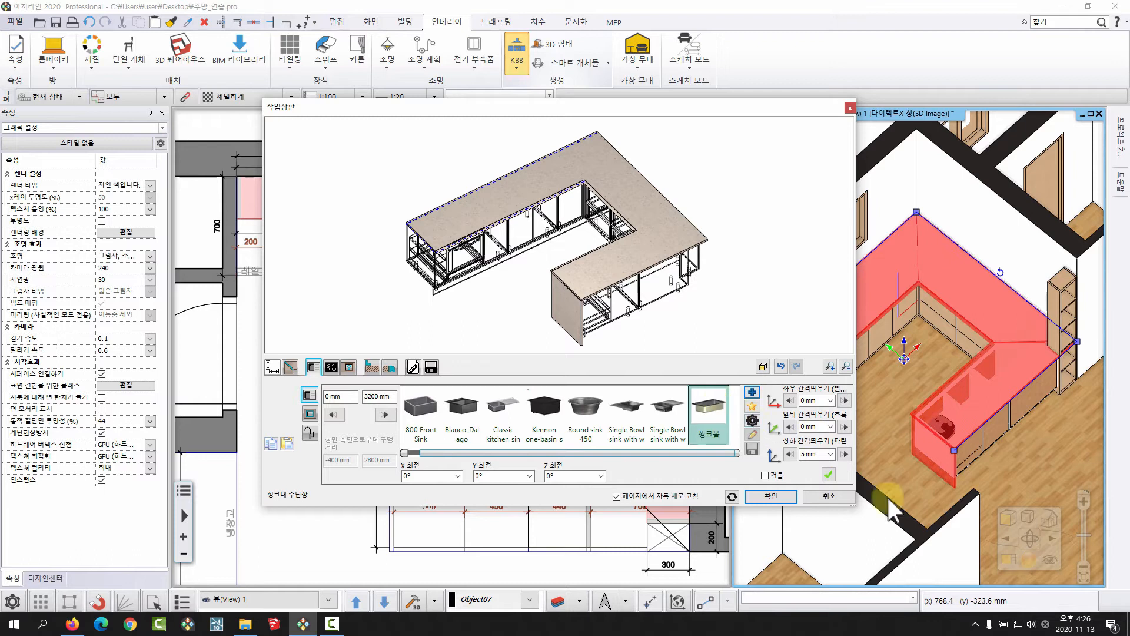
# Place the 씽크볼 sink on the worktop's long wall run.
pyautogui.click(827, 475)
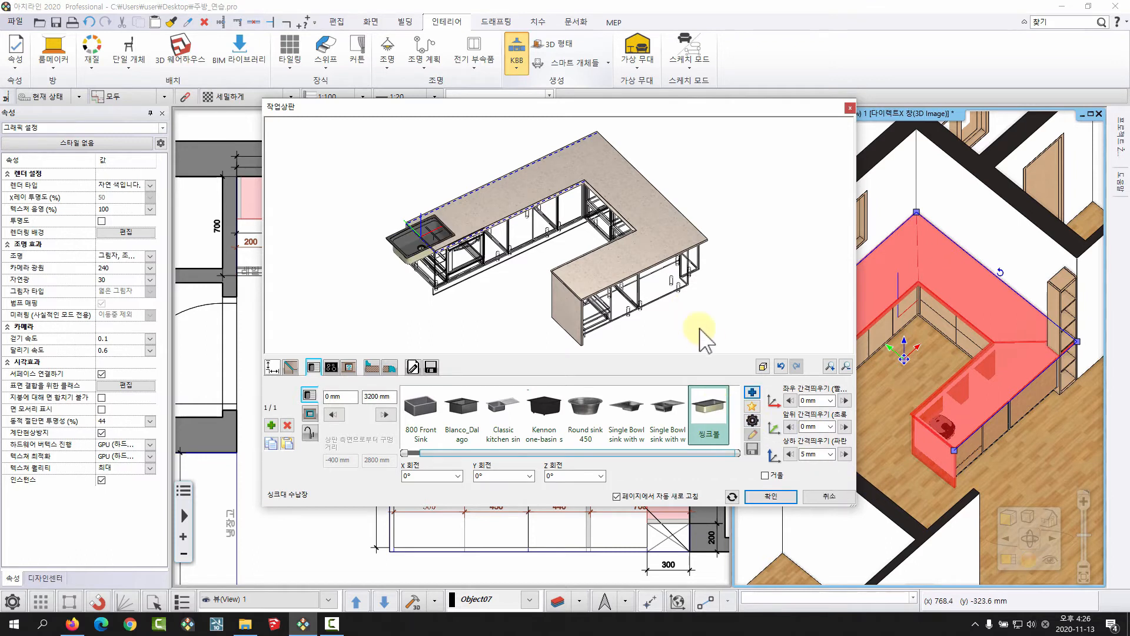
pyautogui.scroll(3, 430, 221)
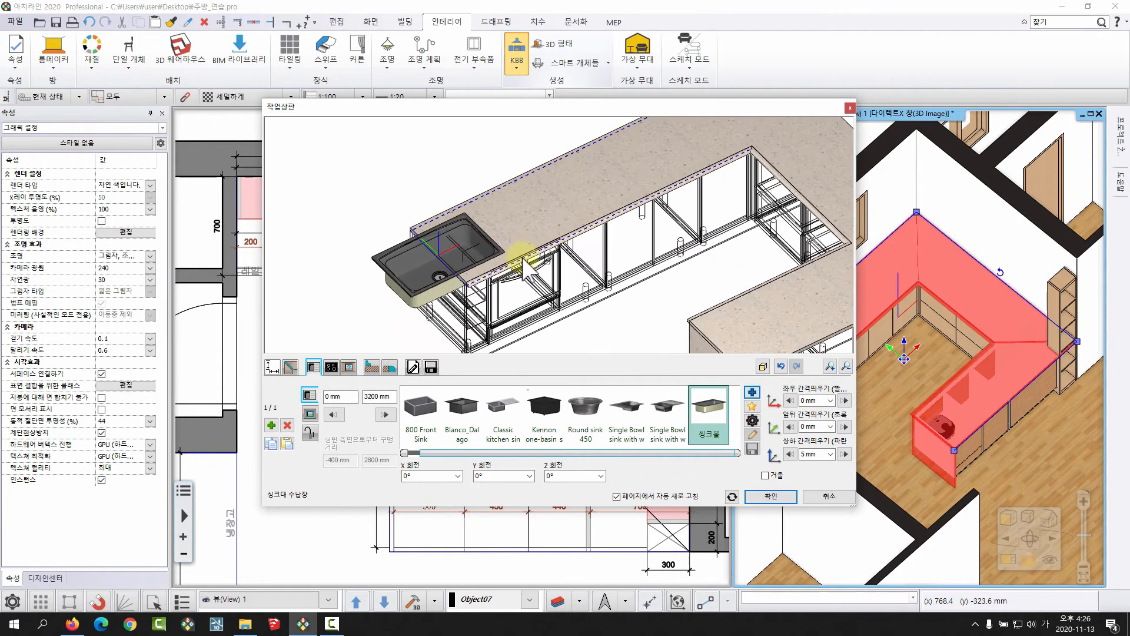
pyautogui.moveTo(493, 254); pyautogui.dragTo(403, 276, button='middle')
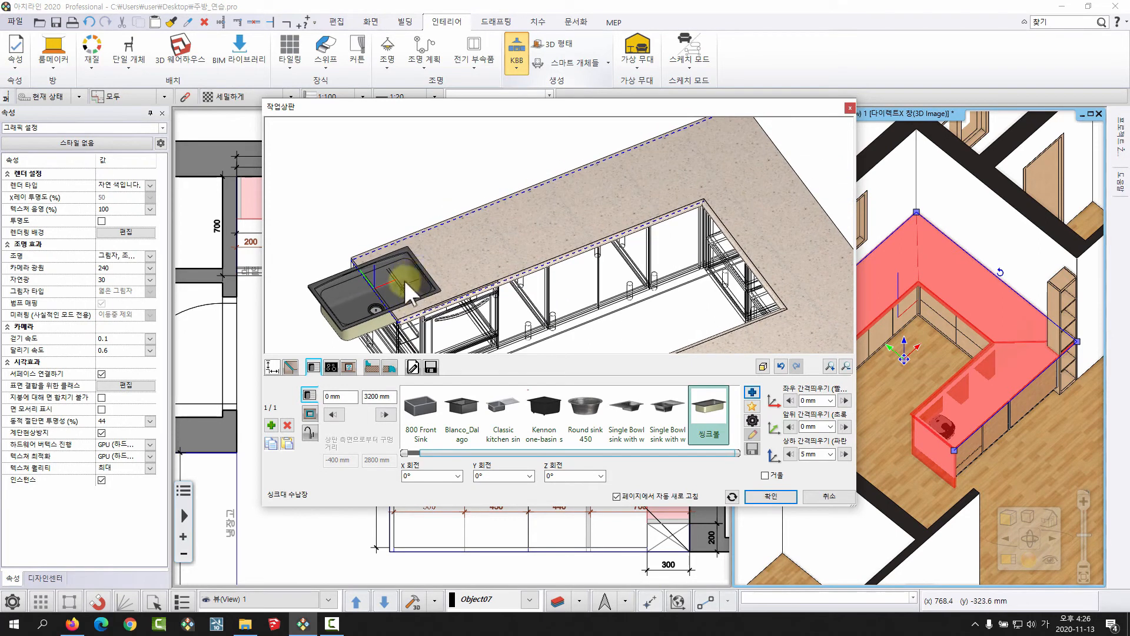
pyautogui.moveTo(470, 274); pyautogui.dragTo(434, 288, button='middle')
pyautogui.scroll(-3, 510, 264)
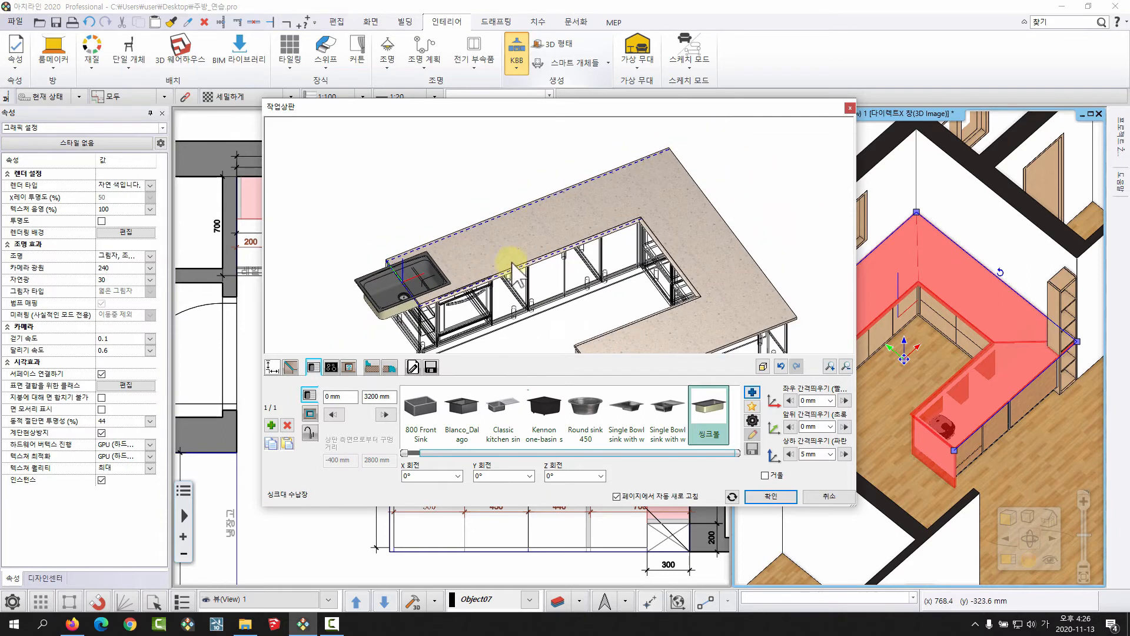
pyautogui.moveTo(512, 263); pyautogui.dragTo(488, 253, button='middle')
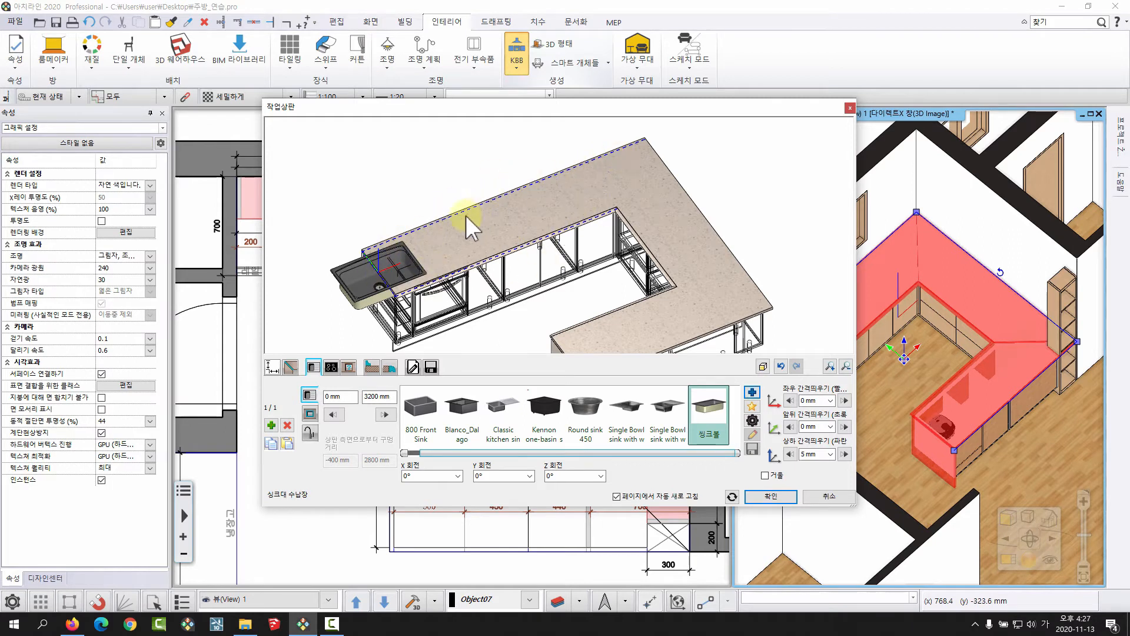
# Set the sink's distance from the start of the wall run to 1000 mm.
pyautogui.moveTo(324, 397)
pyautogui.mouseDown()
pyautogui.moveTo(377, 400)
pyautogui.moveTo(331, 406)
pyautogui.mouseUp()
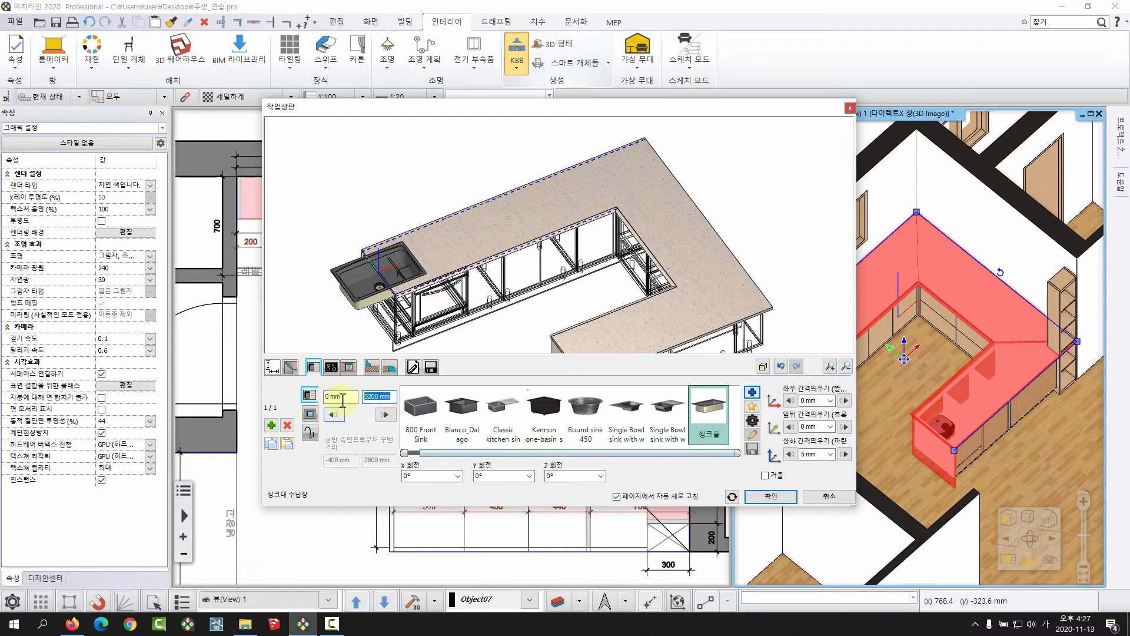
pyautogui.click(349, 394)
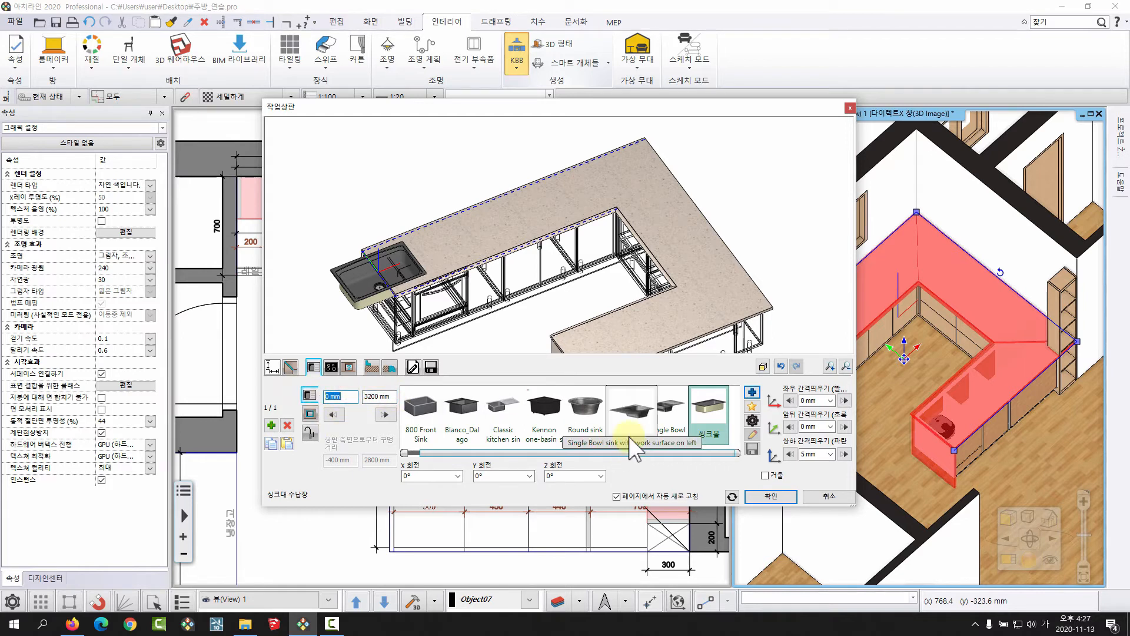
pyautogui.write('1000')
pyautogui.press('Return')
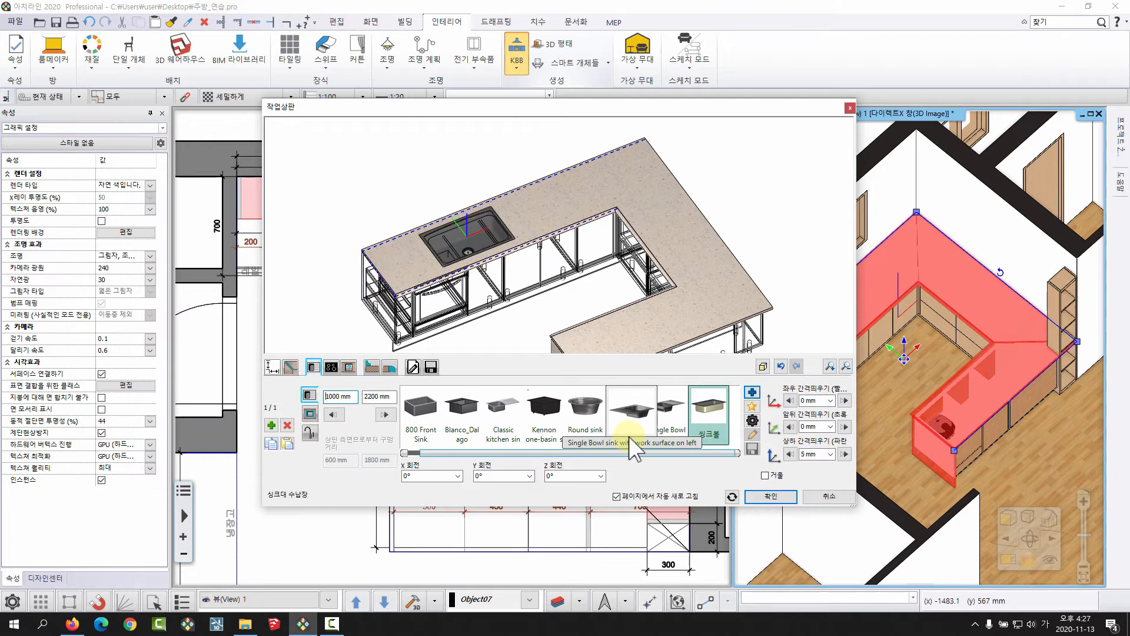
# Compare the sink with the wireframe base cabinets and set its distance from the run's start to 2000 mm.
pyautogui.moveTo(578, 251); pyautogui.dragTo(483, 251, button='middle')
pyautogui.scroll(4, 483, 251)
pyautogui.scroll(-4, 512, 252)
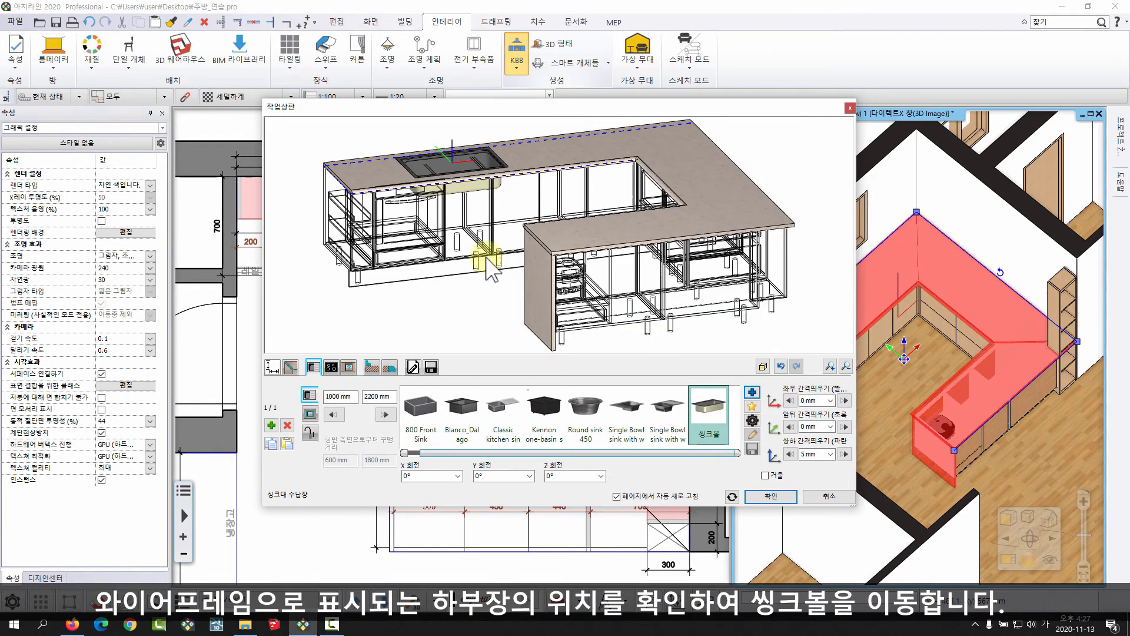
pyautogui.scroll(4, 530, 247)
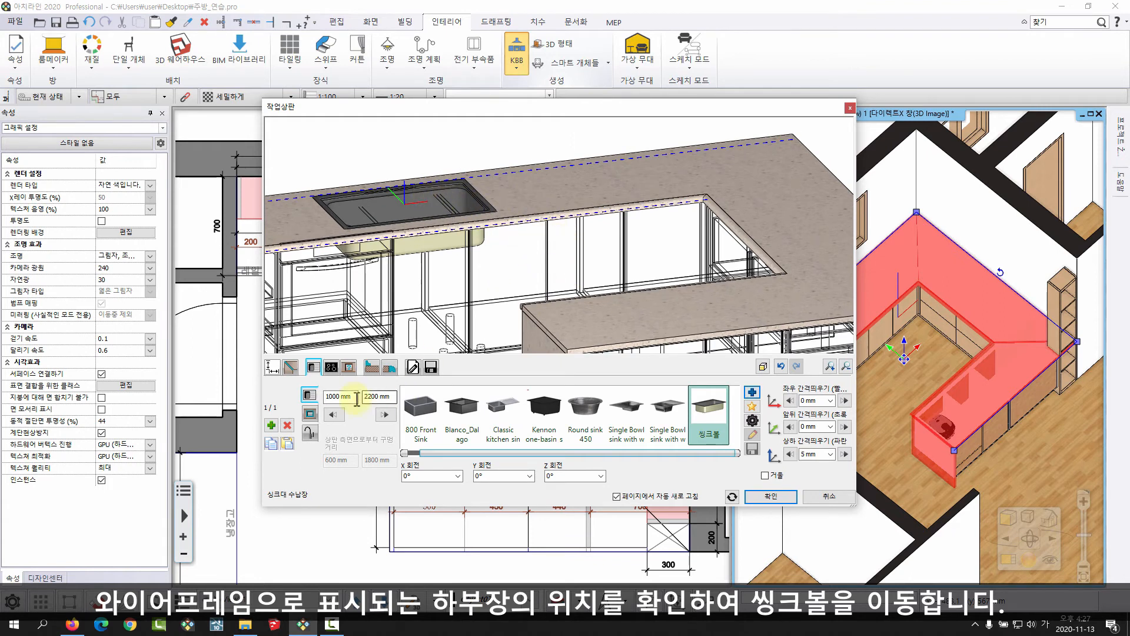
pyautogui.click(325, 396)
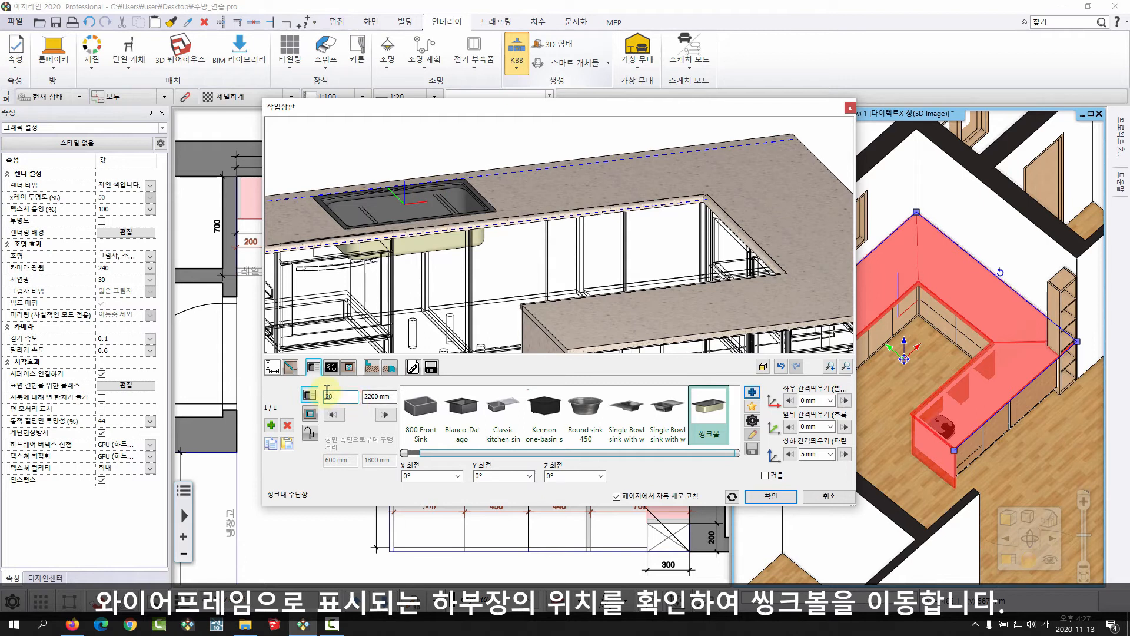
pyautogui.press('Return')
# Move the sink back to 1700 mm from the start of the wall run.
pyautogui.scroll(5, 580, 259)
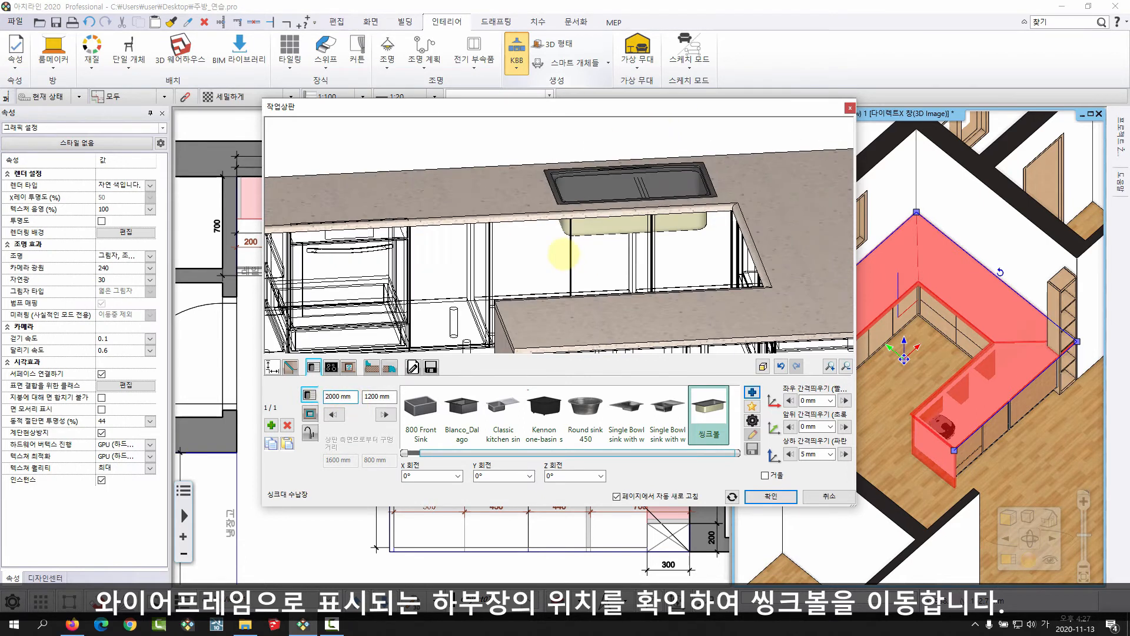
pyautogui.click(338, 396)
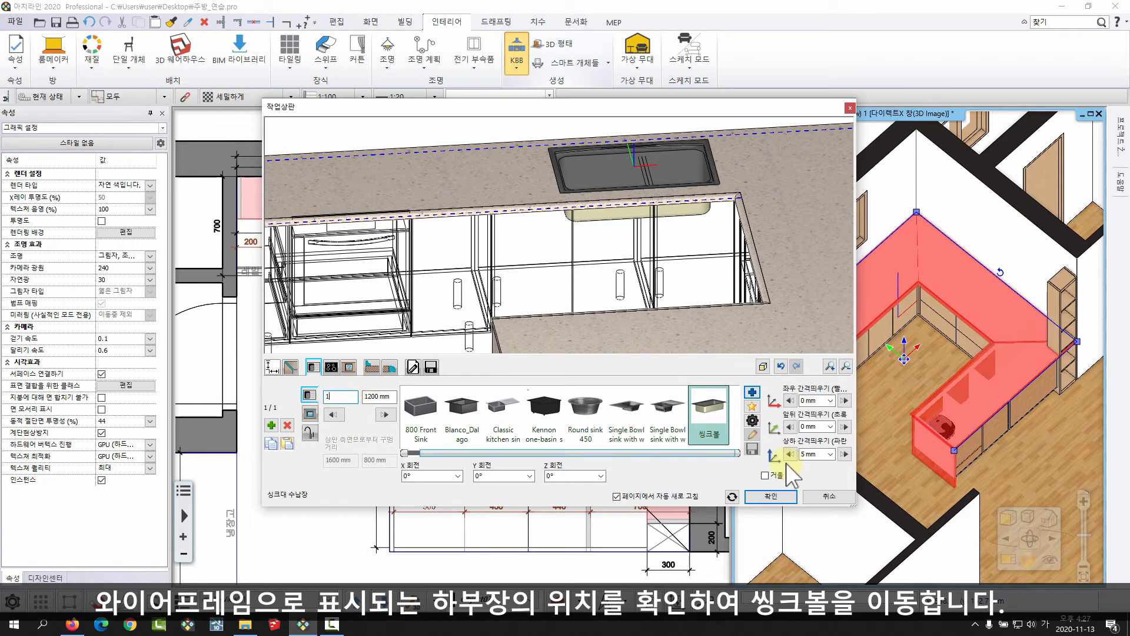
pyautogui.press('Return')
# Nudge the sink in 10 mm increments to 1640 mm from the run's start, centring it over the base cabinet.
pyautogui.scroll(5, 627, 202)
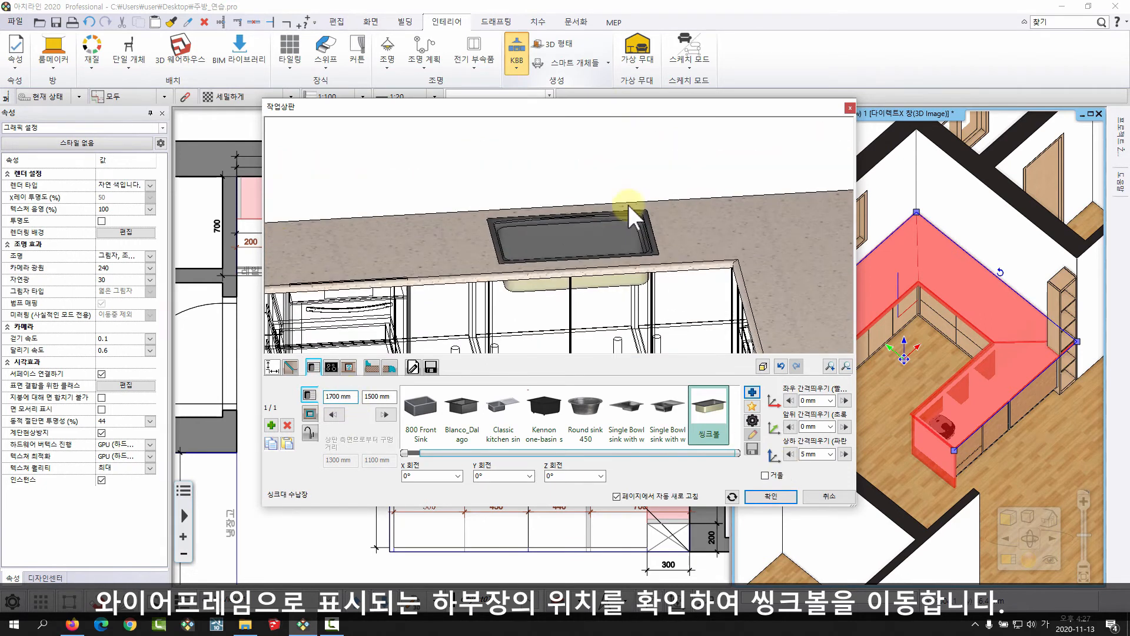
pyautogui.scroll(-3, 625, 240)
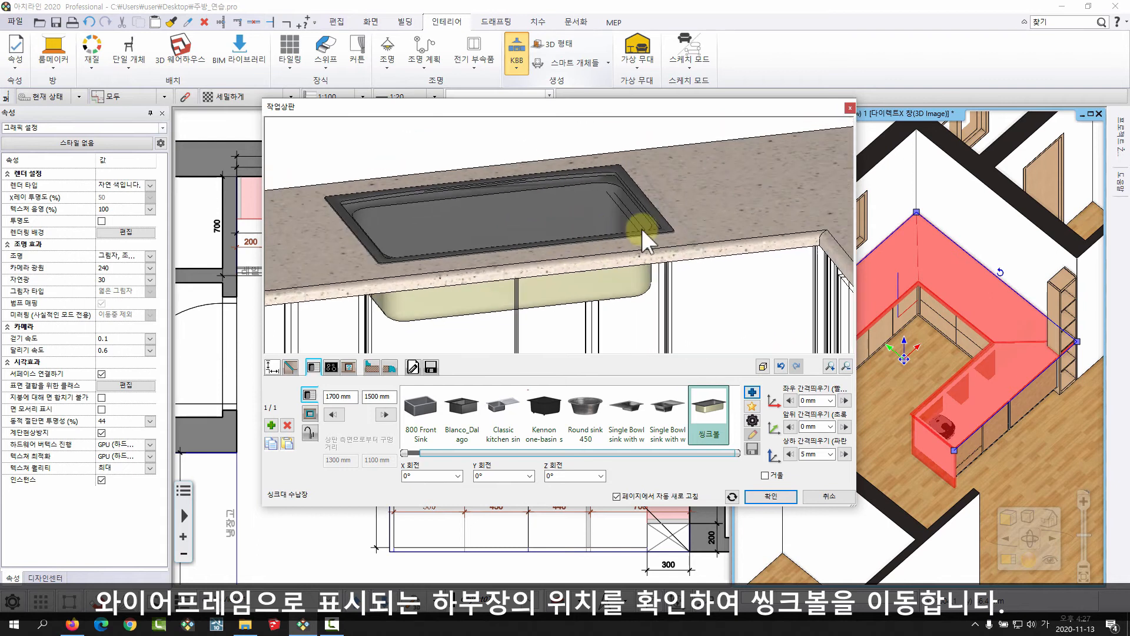
pyautogui.click(333, 415)
pyautogui.click(334, 414)
pyautogui.scroll(3, 550, 245)
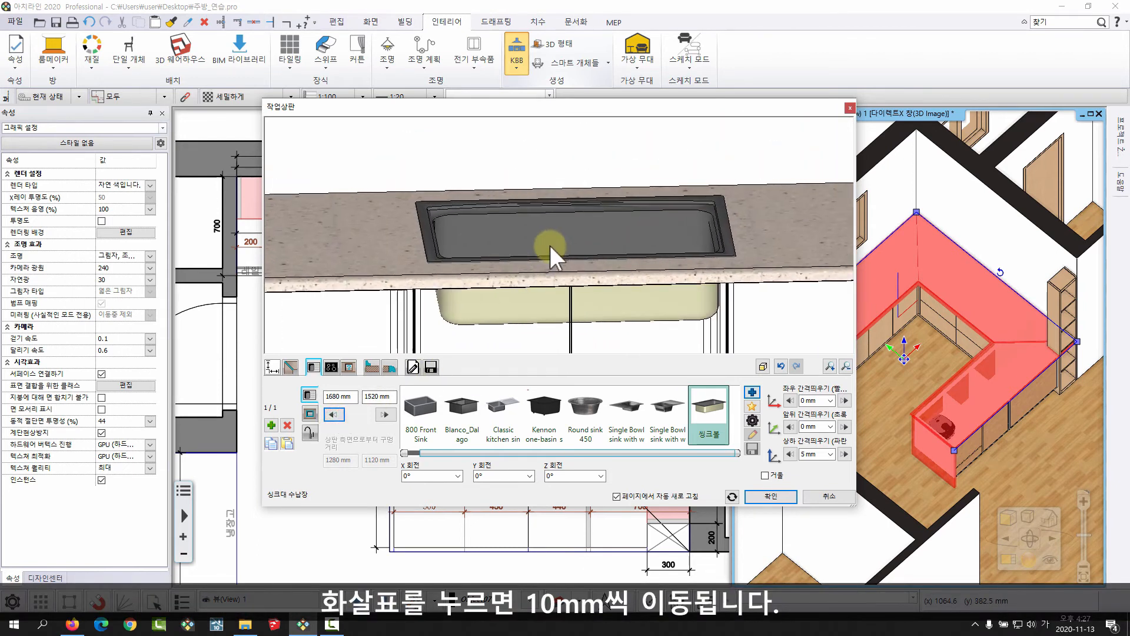
pyautogui.moveTo(552, 245); pyautogui.dragTo(539, 219, button='middle')
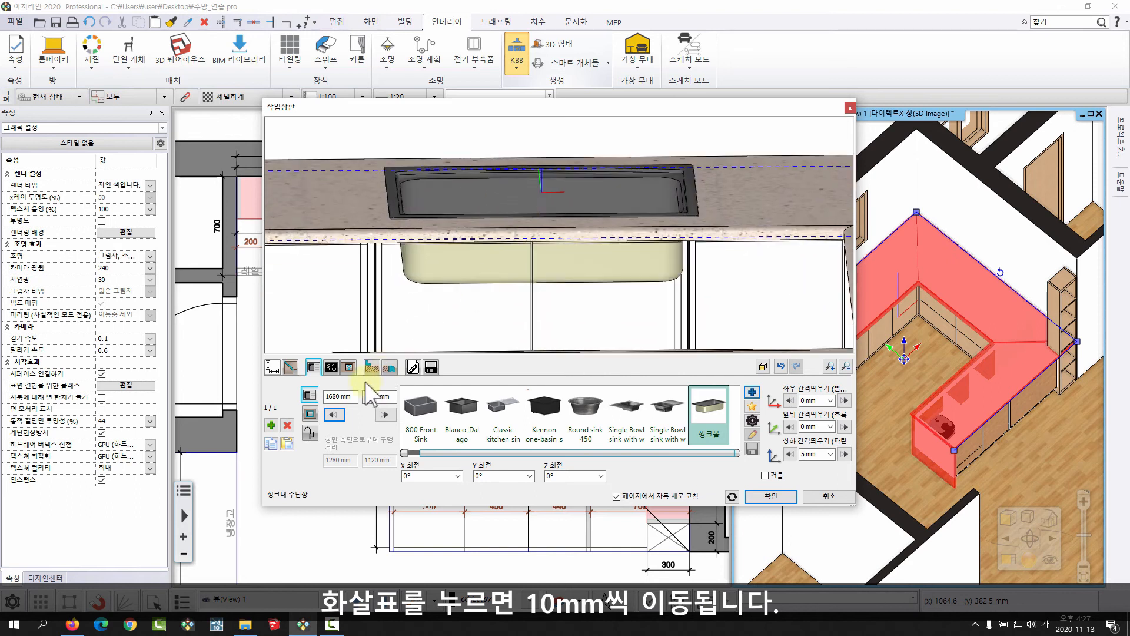
pyautogui.click(332, 415)
pyautogui.click(331, 415)
pyautogui.click(332, 416)
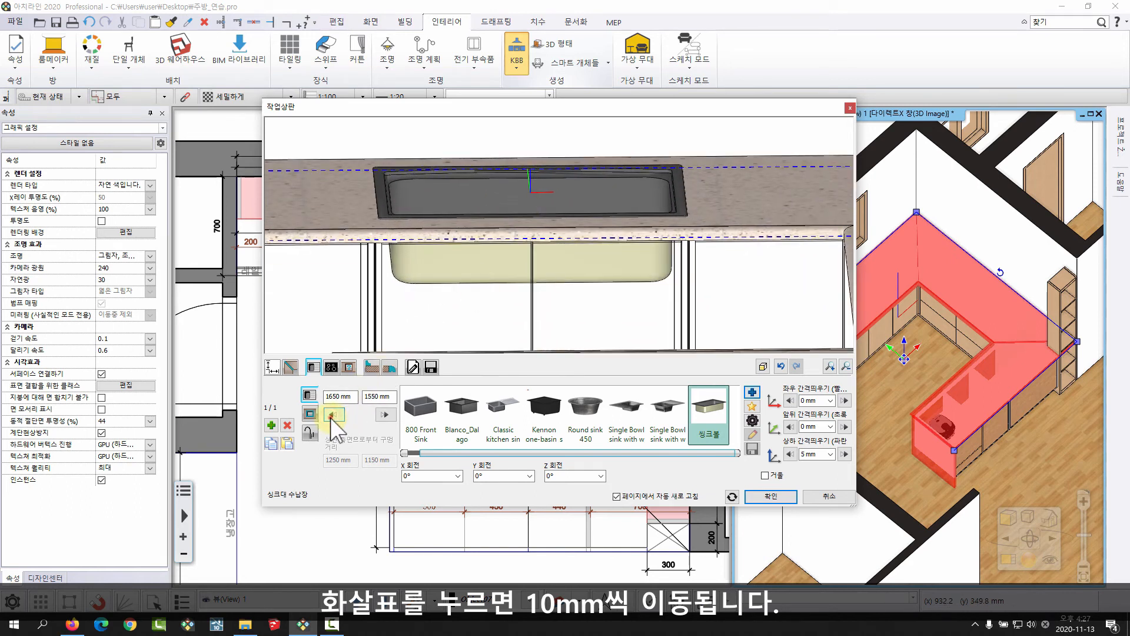
pyautogui.click(332, 416)
# Set the sink's front-to-back offset (앞뒤 간격띄우기) to -50 mm, leaving room for a back shelf.
pyautogui.moveTo(636, 240); pyautogui.dragTo(567, 290, button='middle')
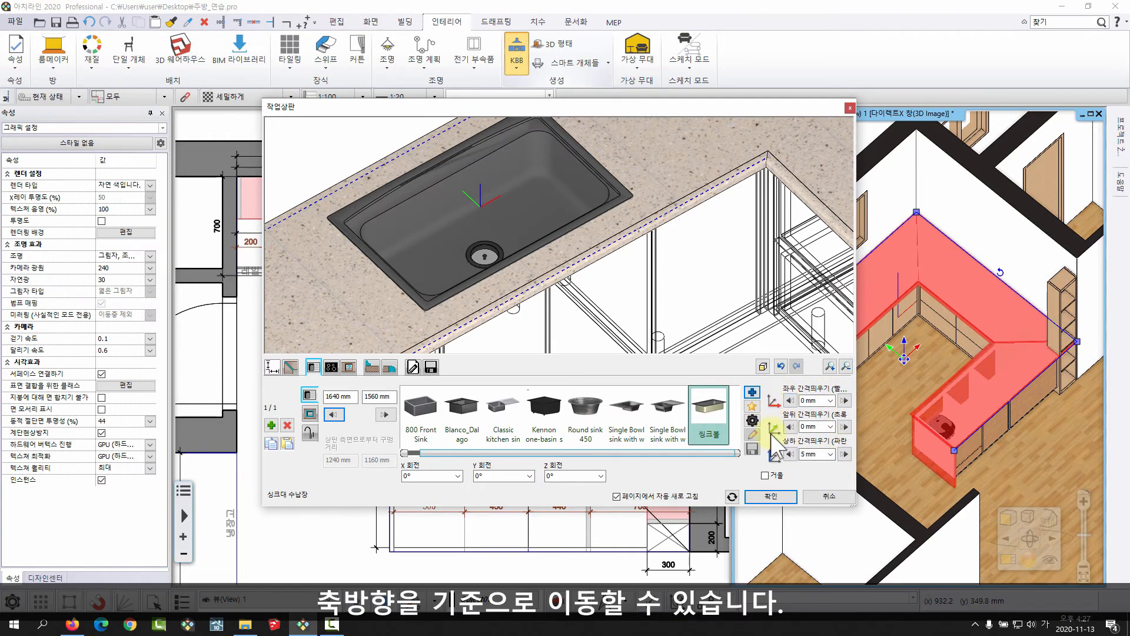
pyautogui.moveTo(475, 202); pyautogui.dragTo(505, 224, button='middle')
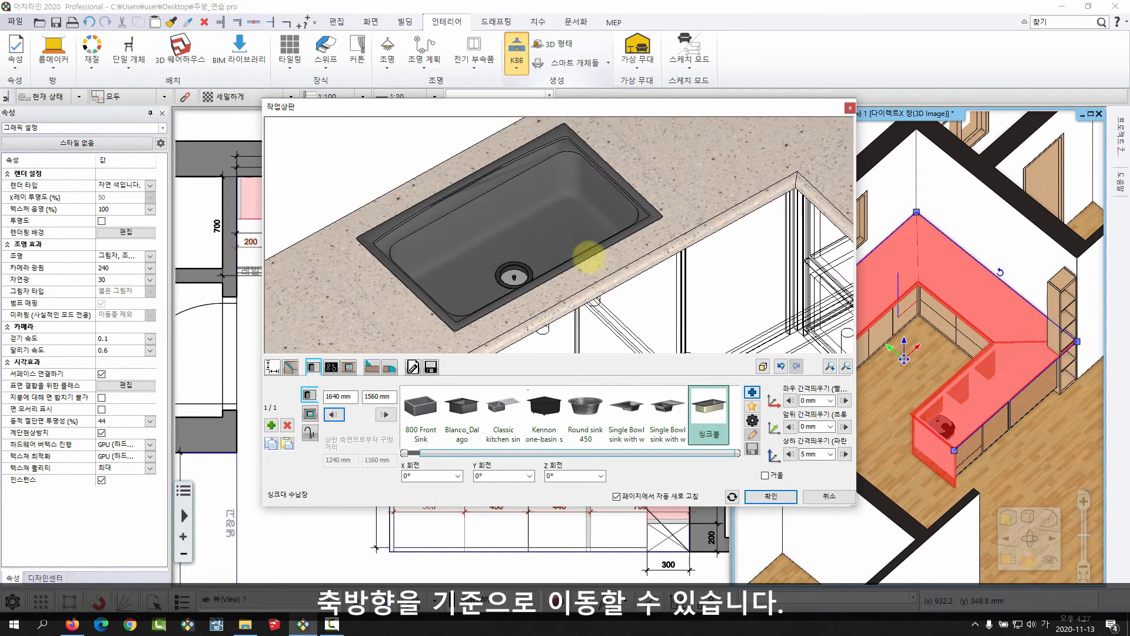
pyautogui.moveTo(563, 236); pyautogui.dragTo(560, 276, button='right')
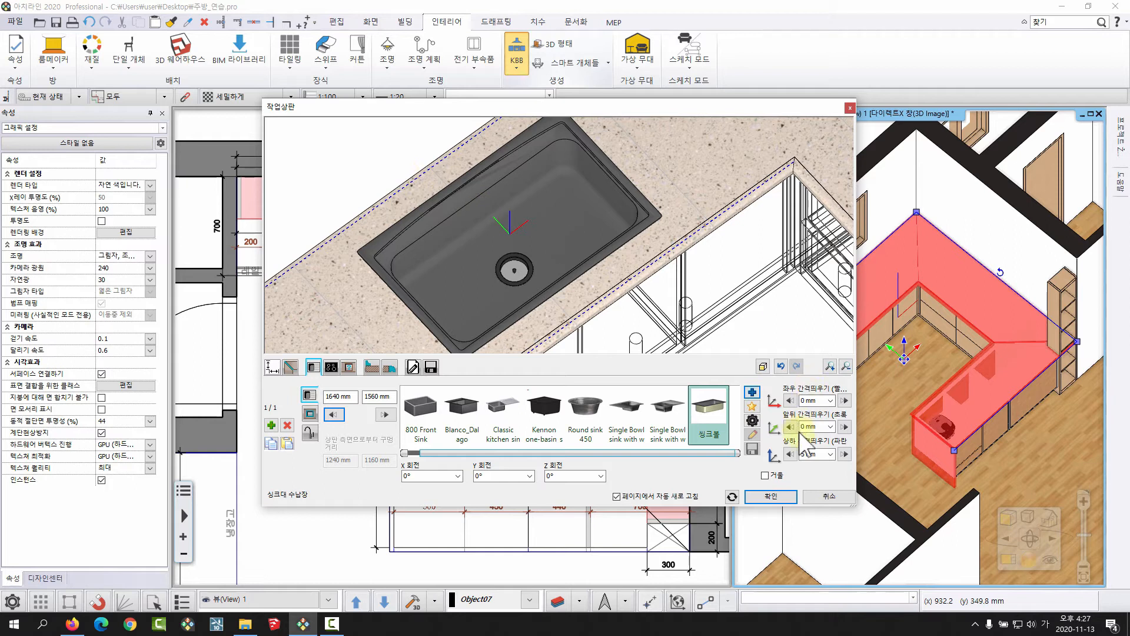
pyautogui.click(846, 426)
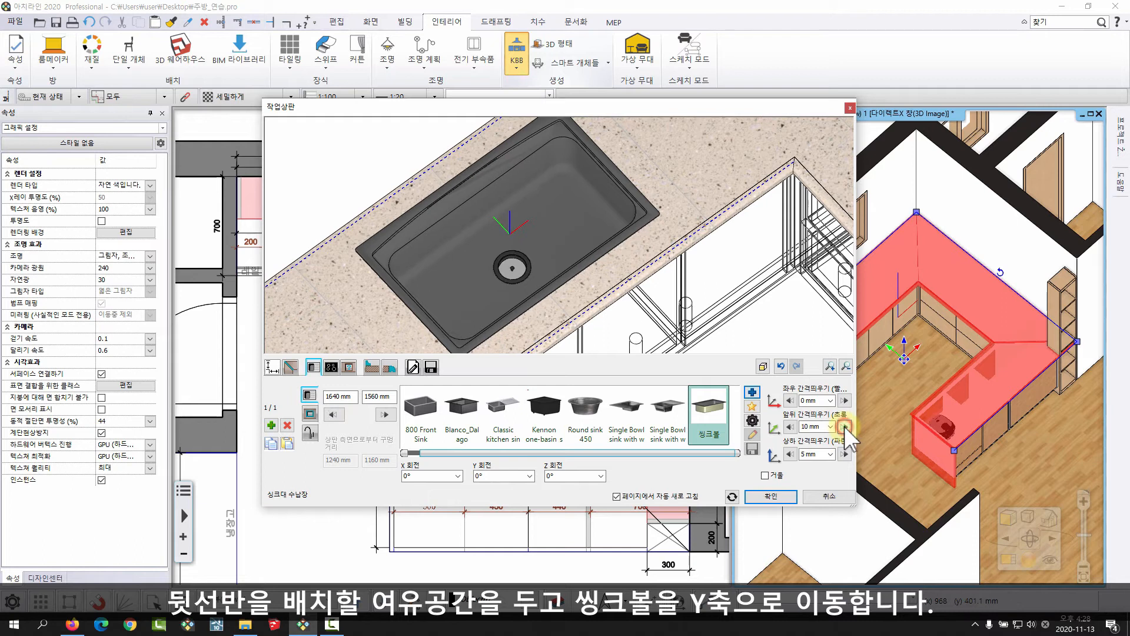
pyautogui.click(791, 426)
pyautogui.click(791, 426)
pyautogui.click(791, 427)
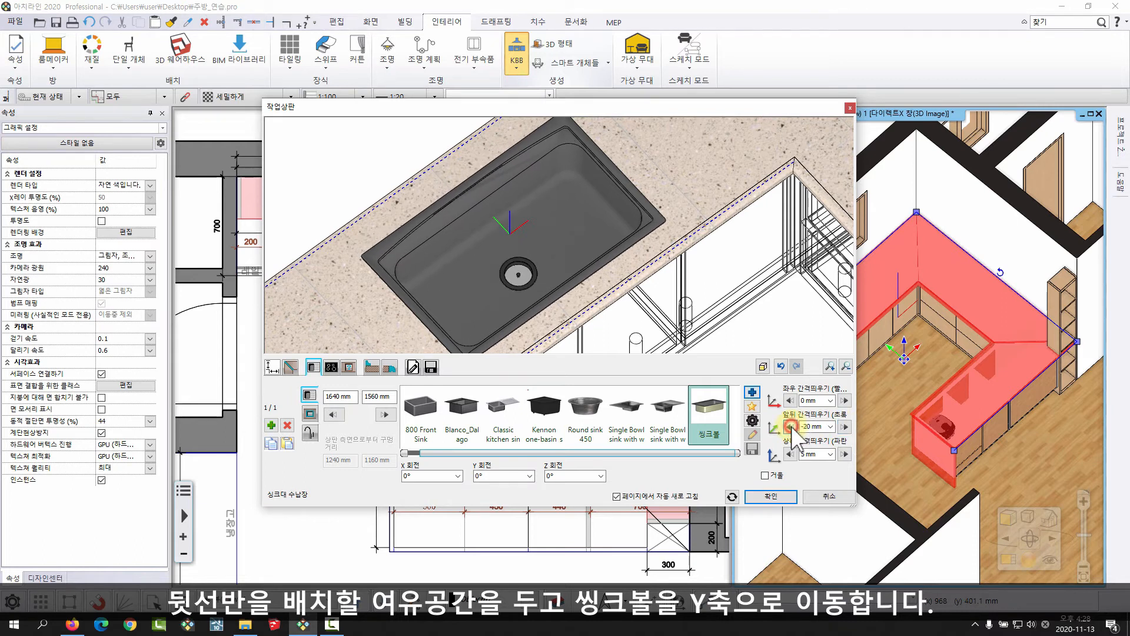
pyautogui.click(791, 426)
pyautogui.click(791, 426)
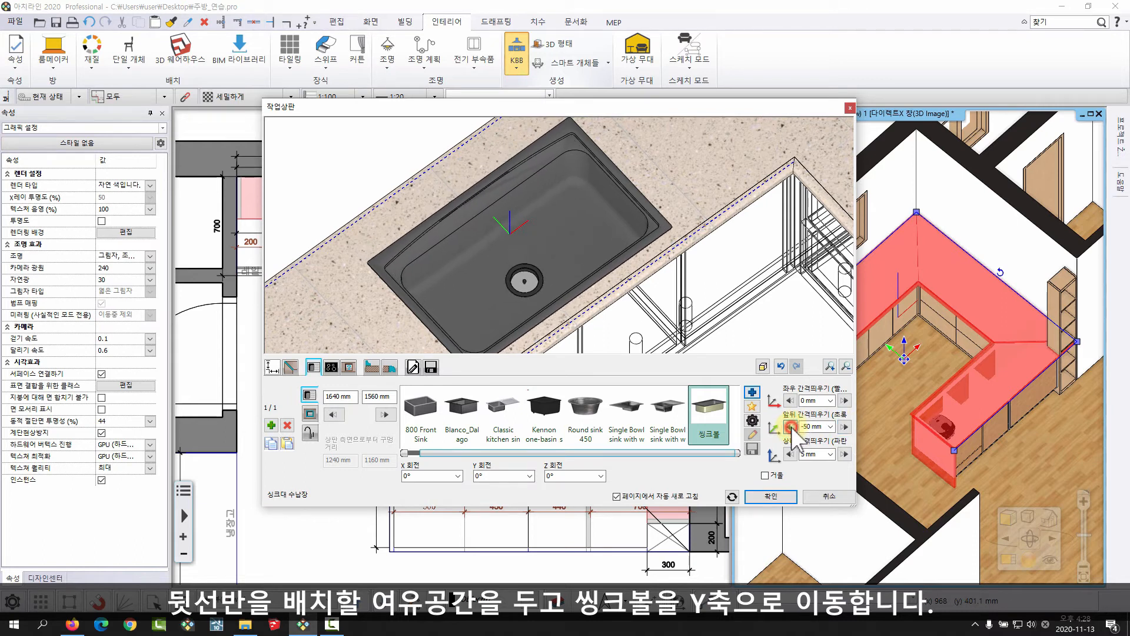
# Switch to the sink's faucet settings and pick the 수전01 faucet from the 주방_실습용_객체 object library folder.
pyautogui.moveTo(496, 233); pyautogui.dragTo(544, 164, button='middle')
pyautogui.click(626, 236)
pyautogui.scroll(3, 543, 270)
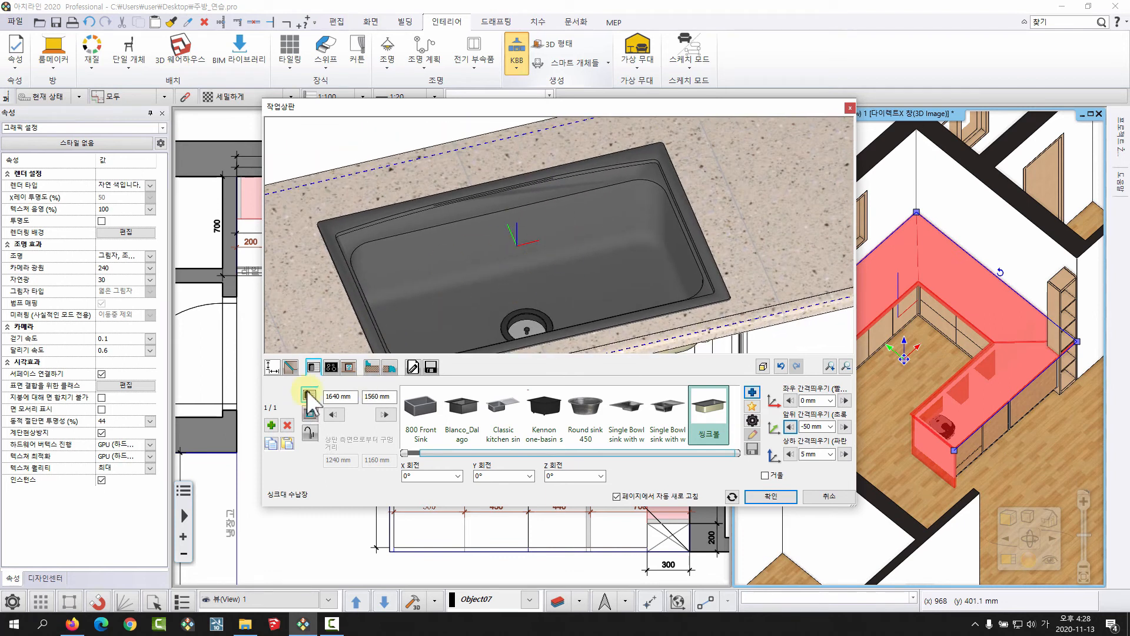
pyautogui.click(309, 432)
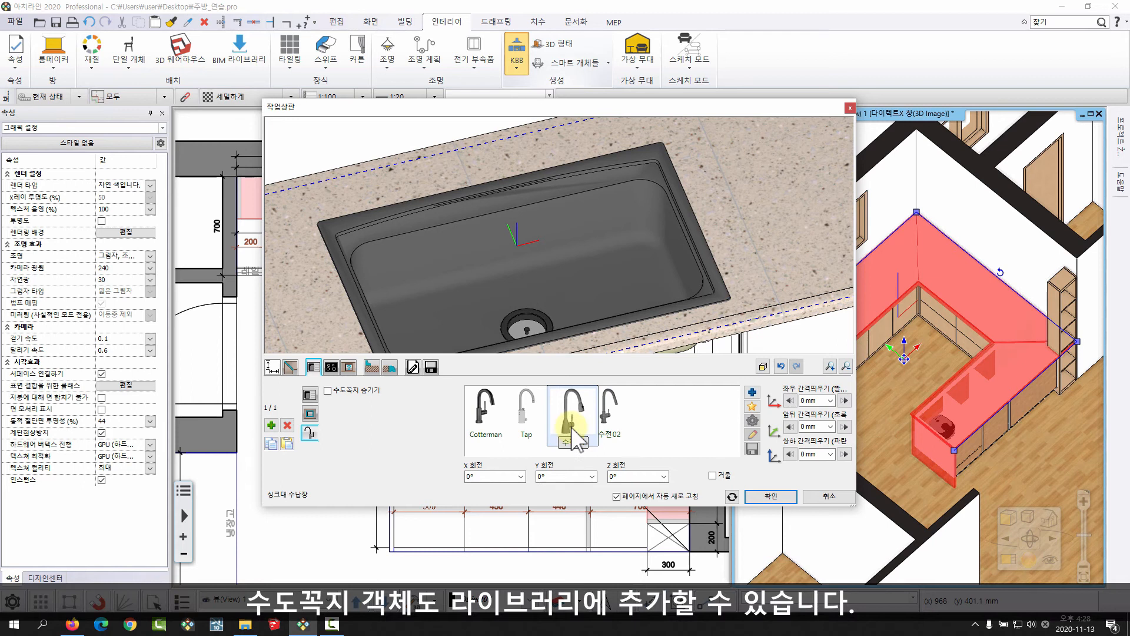
pyautogui.click(752, 391)
pyautogui.click(754, 158)
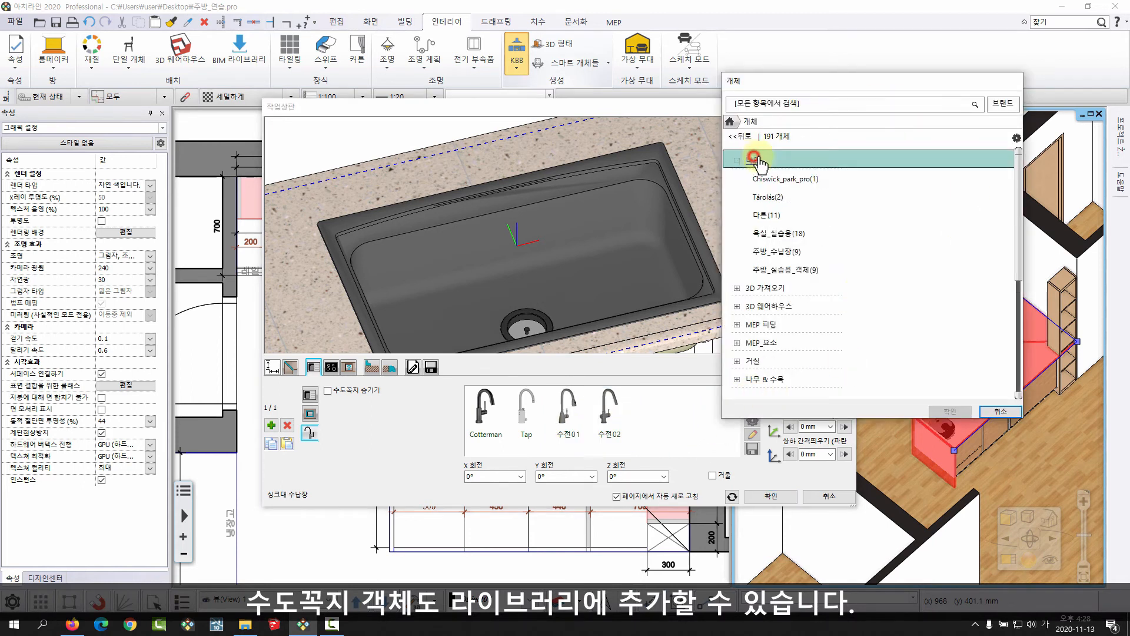
pyautogui.click(785, 269)
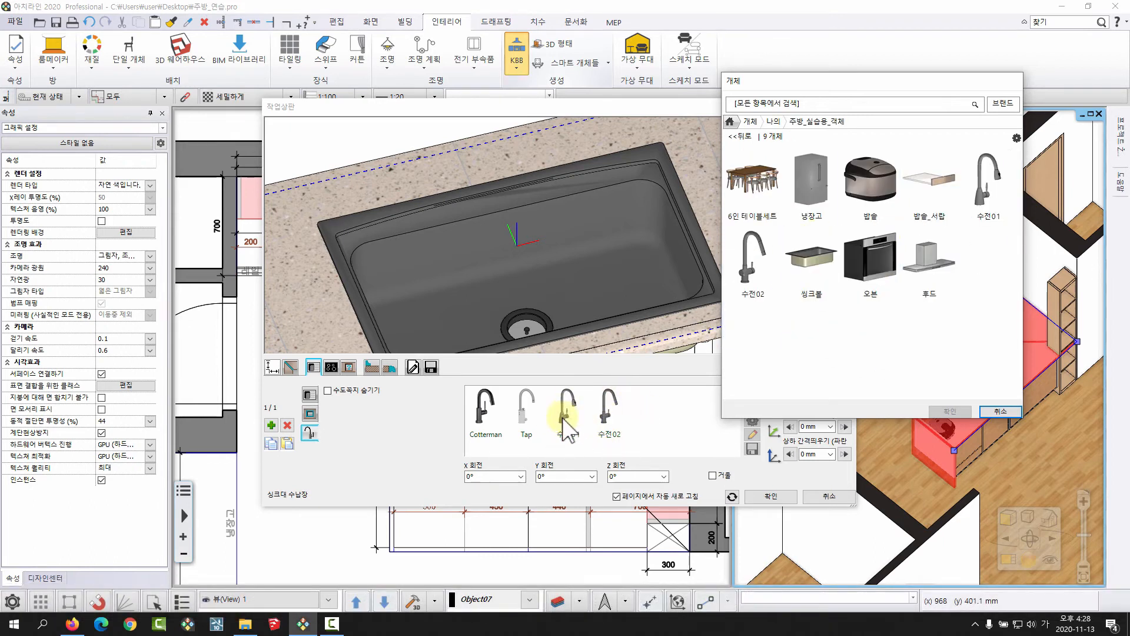
pyautogui.click(995, 187)
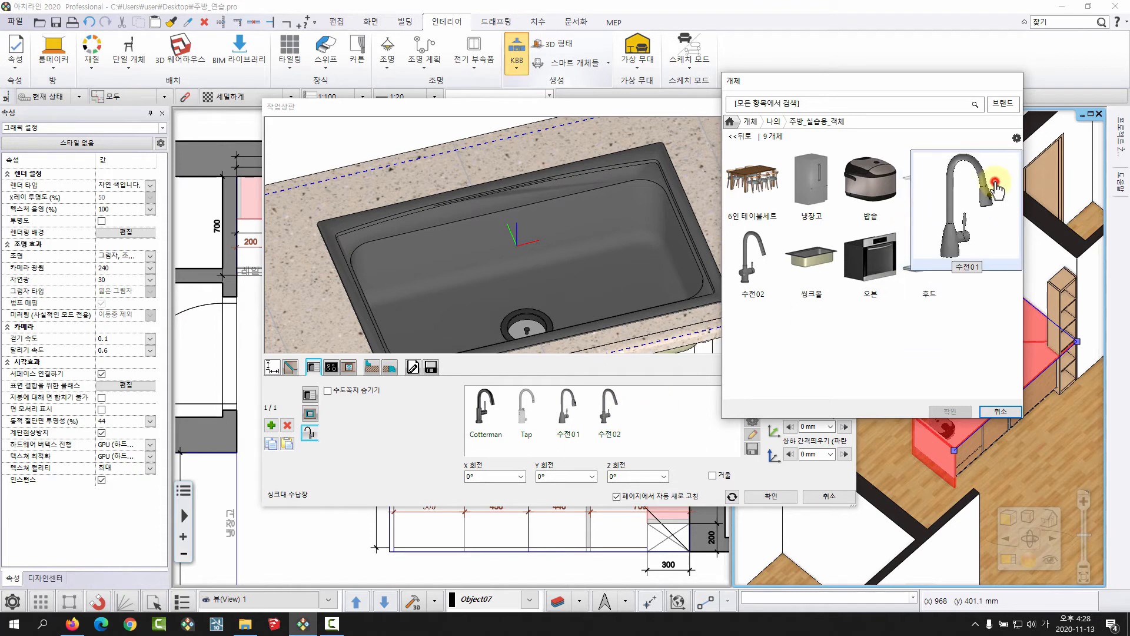
pyautogui.click(950, 411)
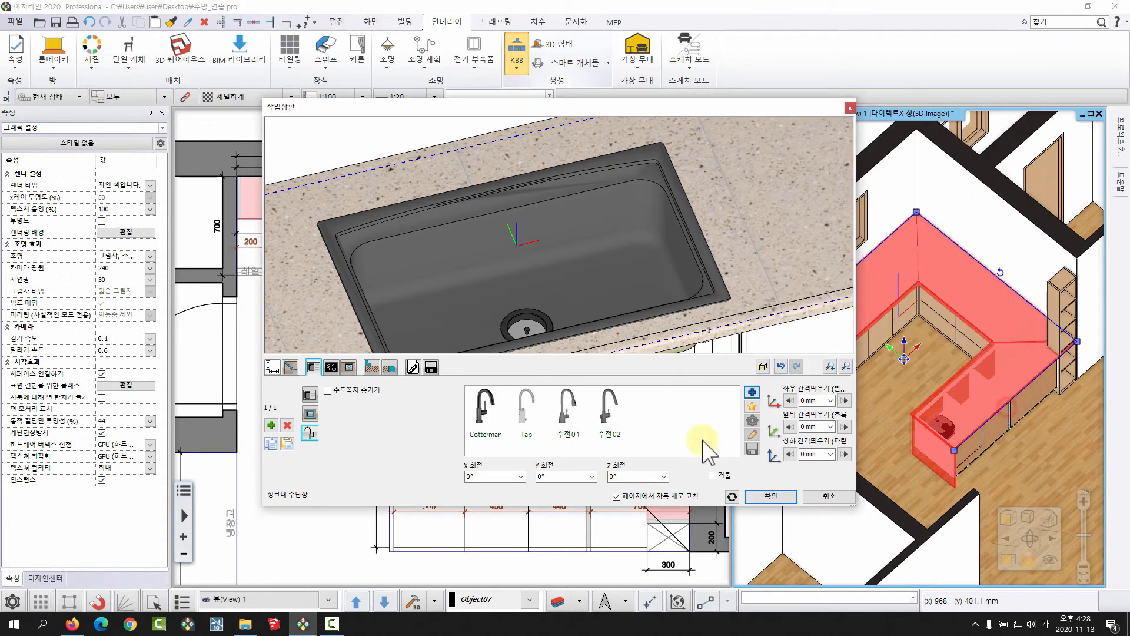
# Fit the 수전01 faucet from the faucet list to the sink bowl and check its placement.
pyautogui.click(567, 406)
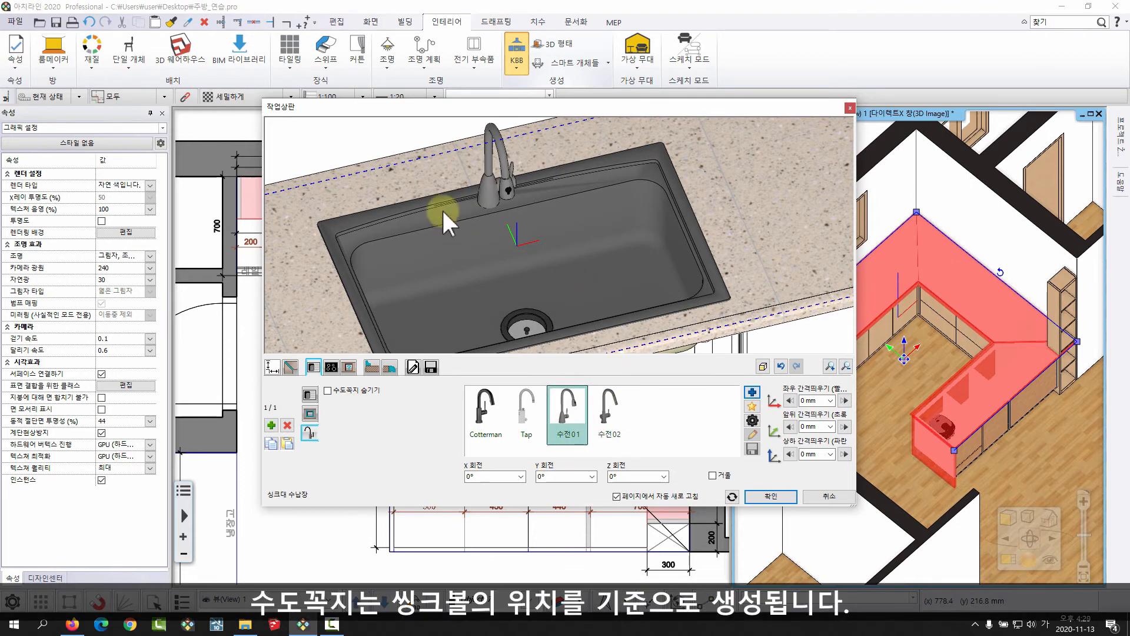
pyautogui.moveTo(613, 256); pyautogui.dragTo(415, 208)
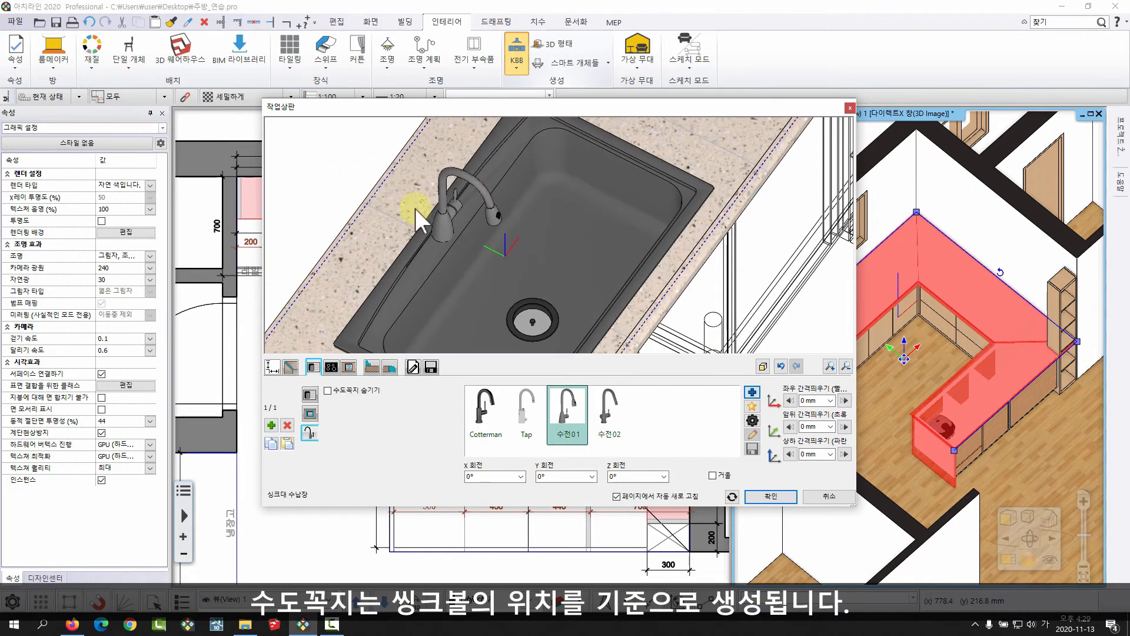
pyautogui.moveTo(504, 234); pyautogui.dragTo(333, 237)
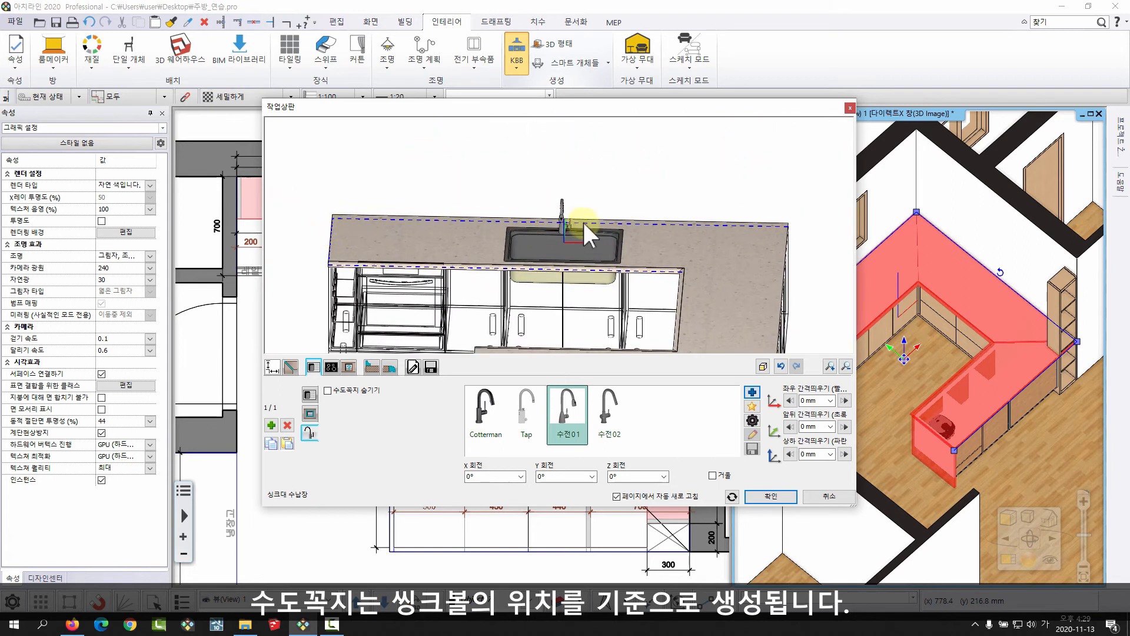
pyautogui.moveTo(581, 220); pyautogui.dragTo(595, 270)
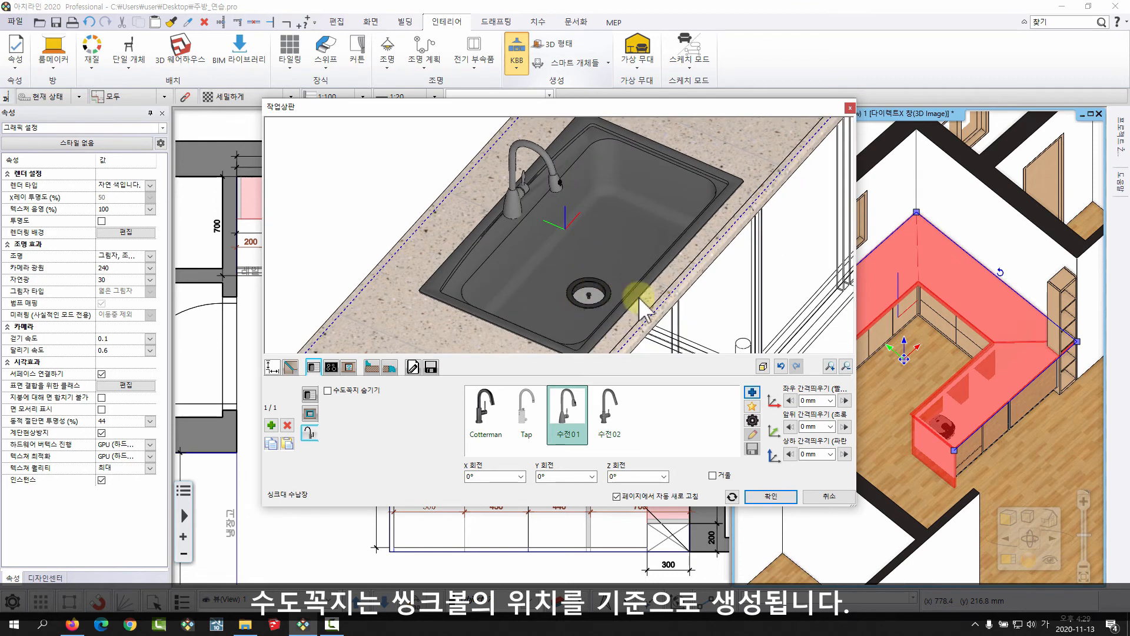
# Set the faucet's front-to-back offset (앞뒤 간격띄우기) to -5 mm so it sits on the sink's rear rim.
pyautogui.moveTo(532, 194); pyautogui.dragTo(541, 257, button='middle')
pyautogui.scroll(4, 538, 268)
pyautogui.moveTo(536, 277); pyautogui.dragTo(521, 281)
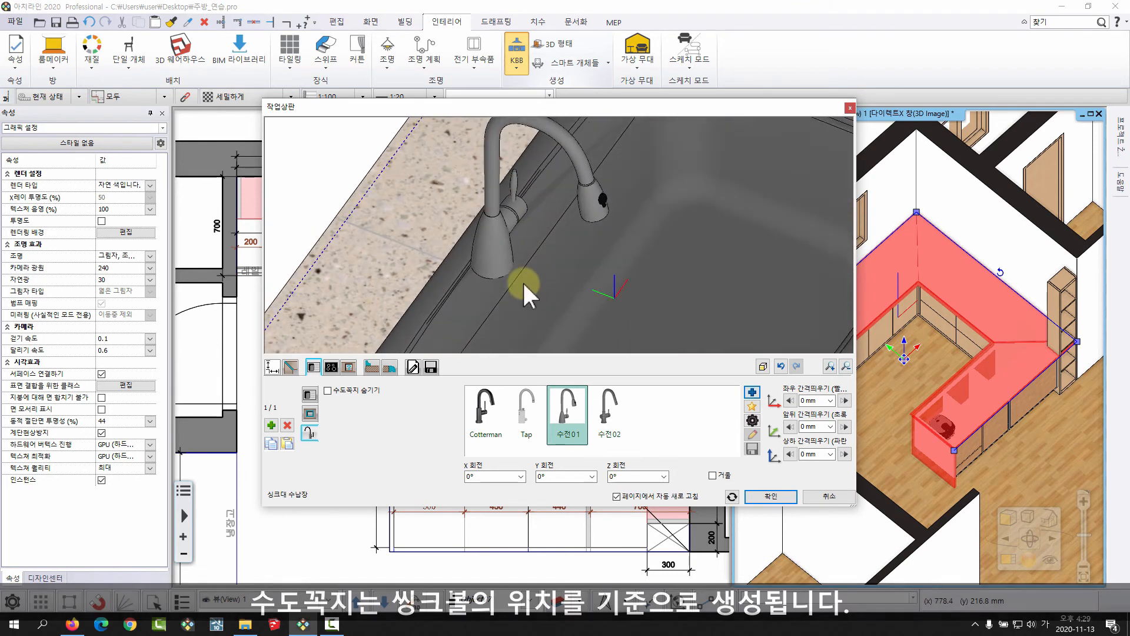
pyautogui.moveTo(521, 280); pyautogui.dragTo(529, 251, button='middle')
pyautogui.click(845, 426)
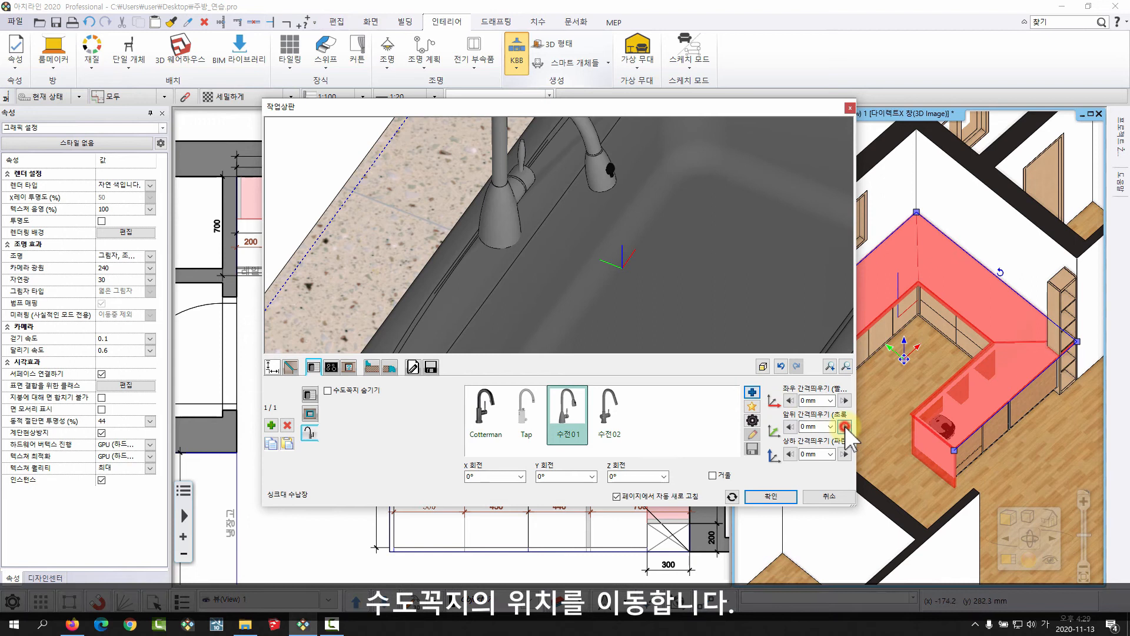
pyautogui.click(790, 427)
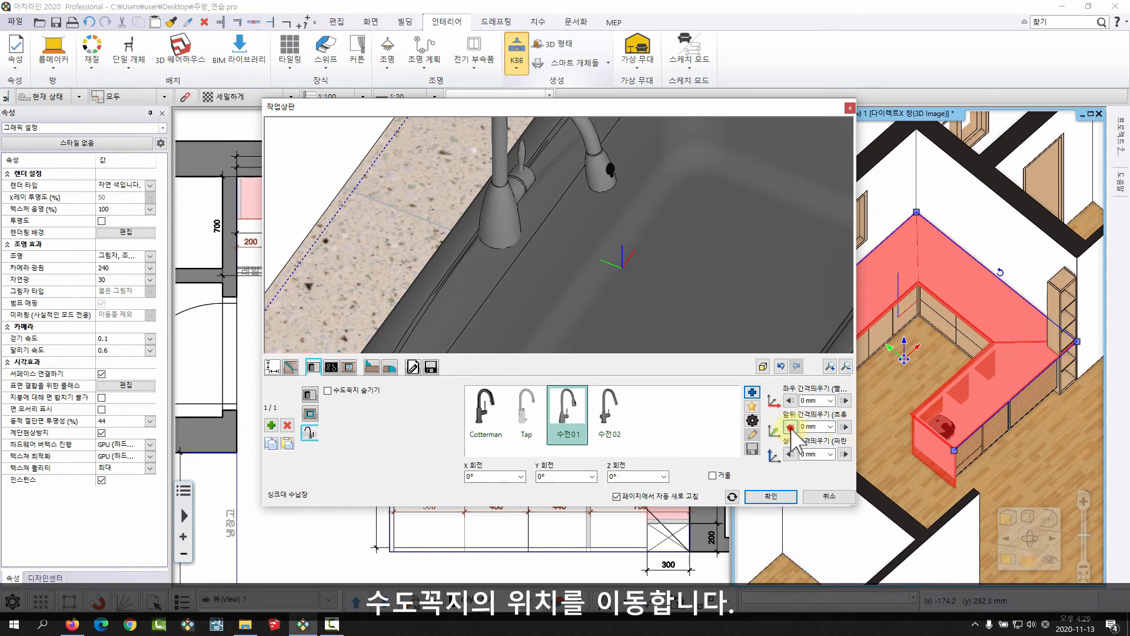
pyautogui.click(790, 428)
pyautogui.moveTo(565, 259); pyautogui.dragTo(598, 246)
pyautogui.tripleClick(823, 429)
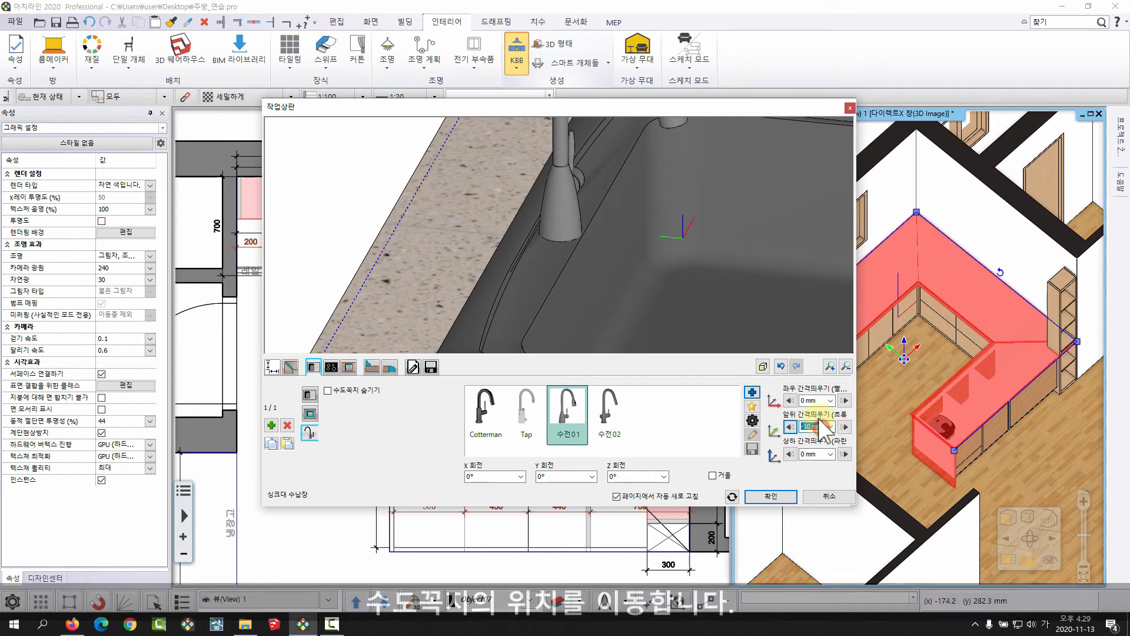
pyautogui.write('-5')
# Add the larger Glass ceramic hob to the worktop as the cooktop.
pyautogui.scroll(-5, 635, 265)
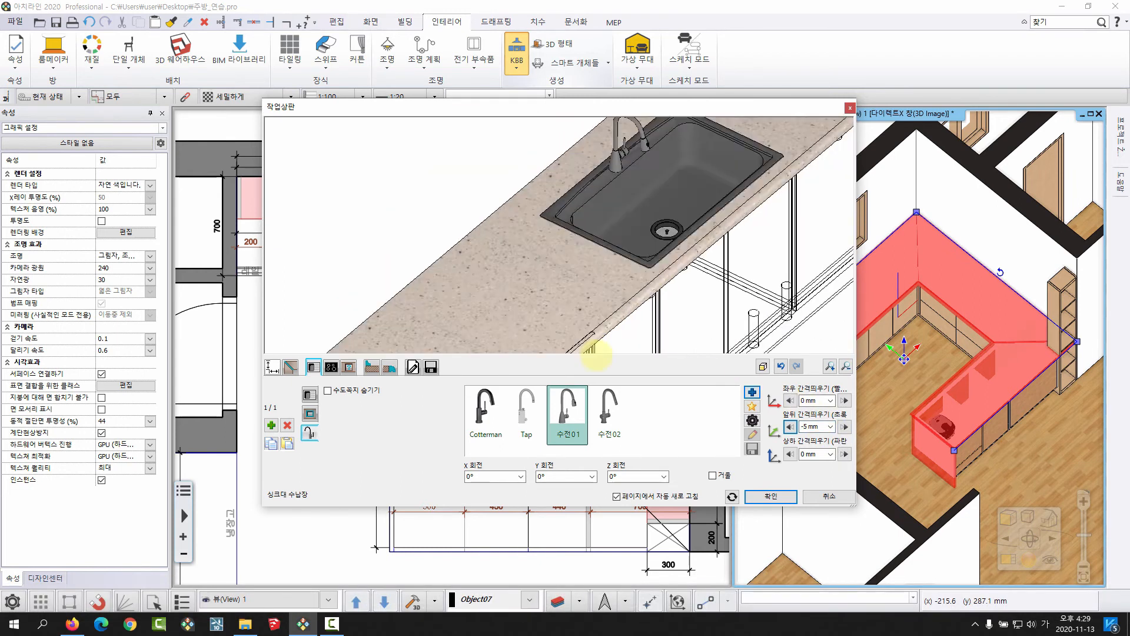
pyautogui.moveTo(592, 353); pyautogui.dragTo(636, 263, button='middle')
pyautogui.scroll(4, 573, 260)
pyautogui.scroll(-6, 573, 261)
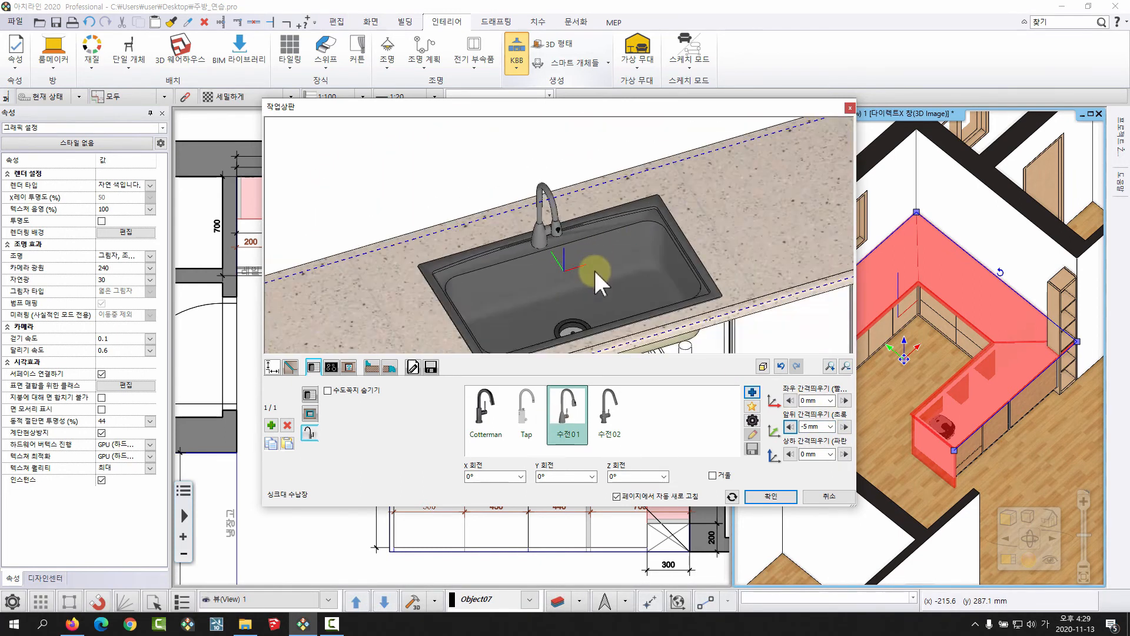
pyautogui.click(331, 367)
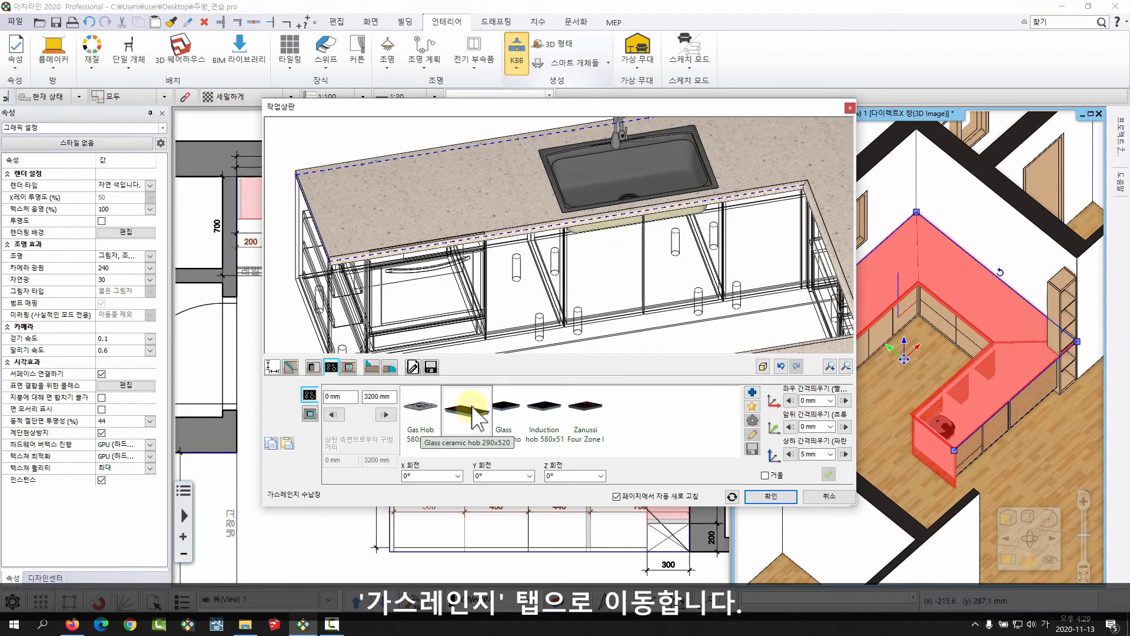
pyautogui.click(506, 405)
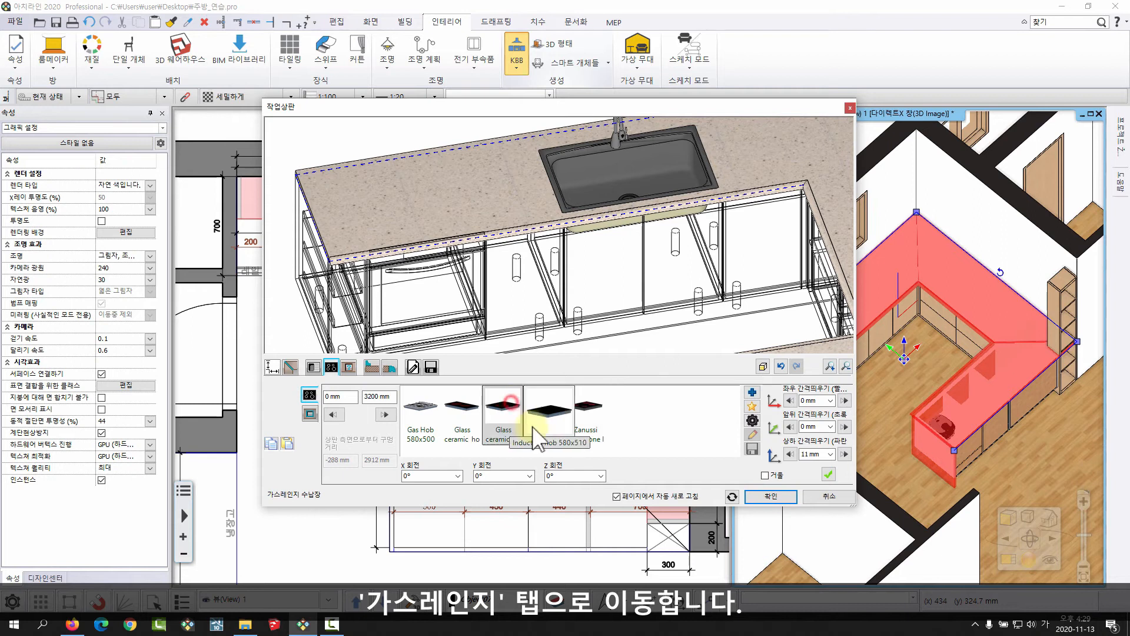
pyautogui.click(826, 472)
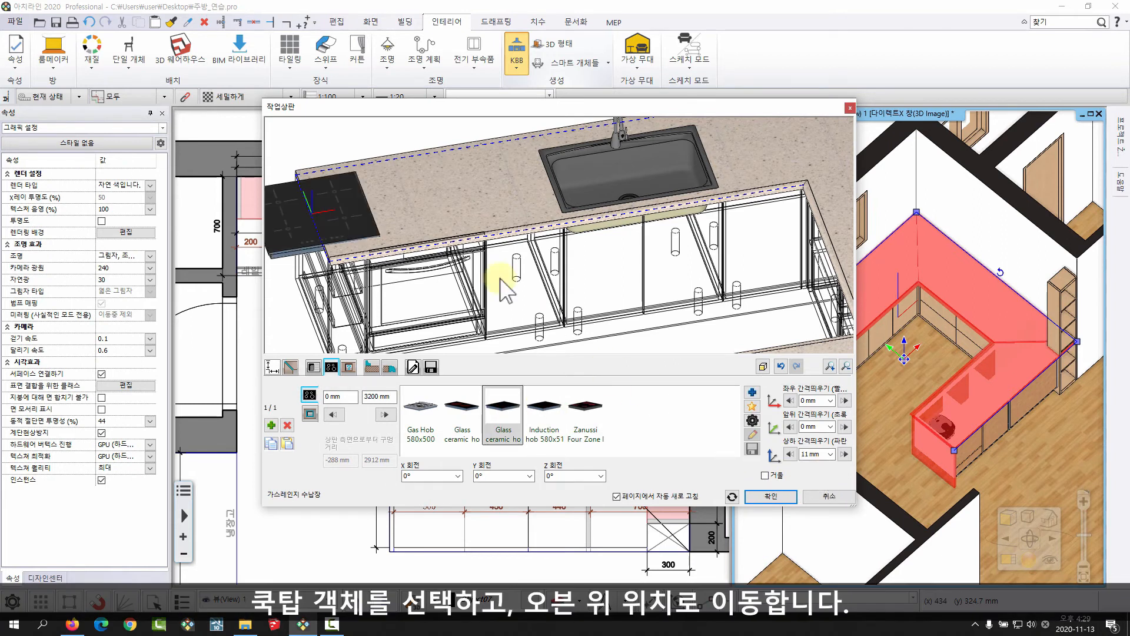
# Nudge the hob along the wall run towards the oven in 10 mm increments to 100 mm from the run's start.
pyautogui.moveTo(499, 277); pyautogui.dragTo(466, 235, button='middle')
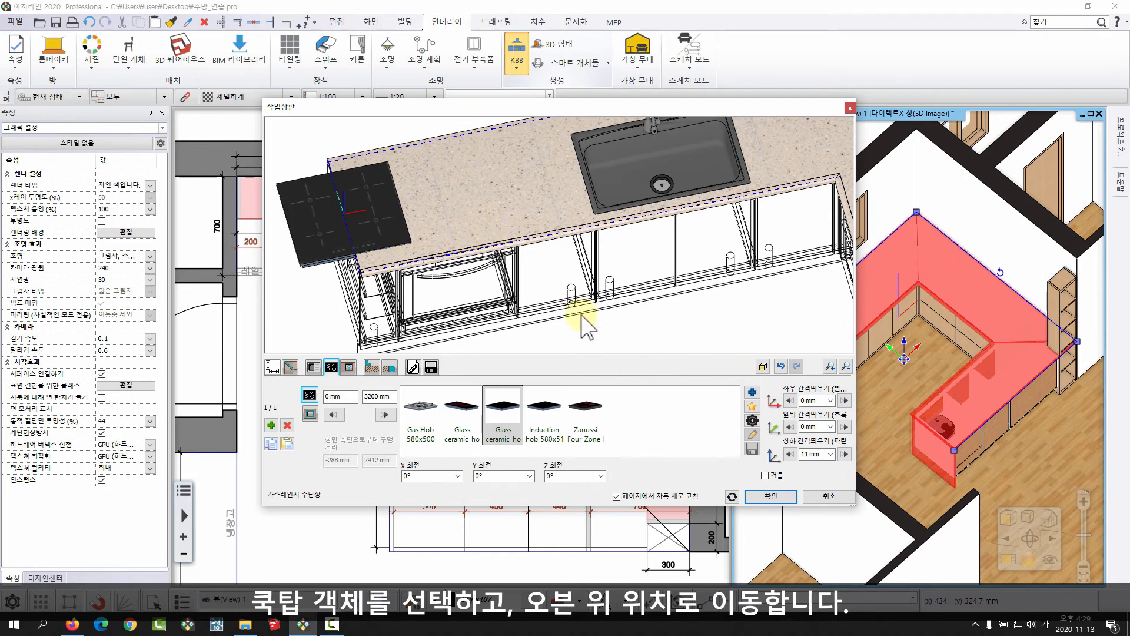
pyautogui.moveTo(455, 232); pyautogui.dragTo(598, 203, button='middle')
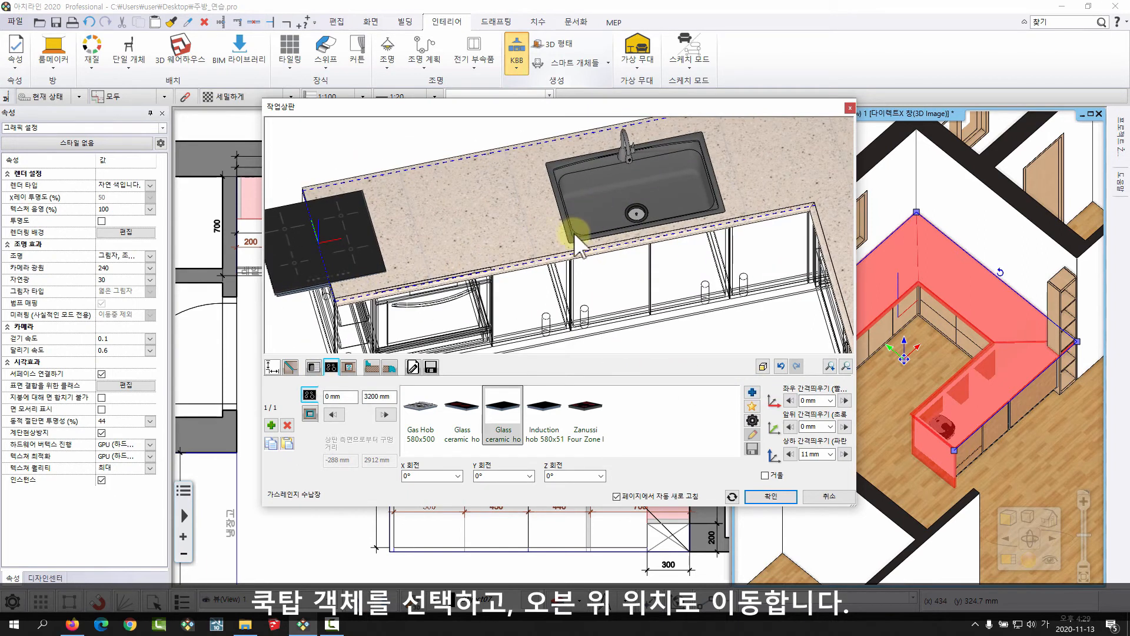
pyautogui.click(384, 415)
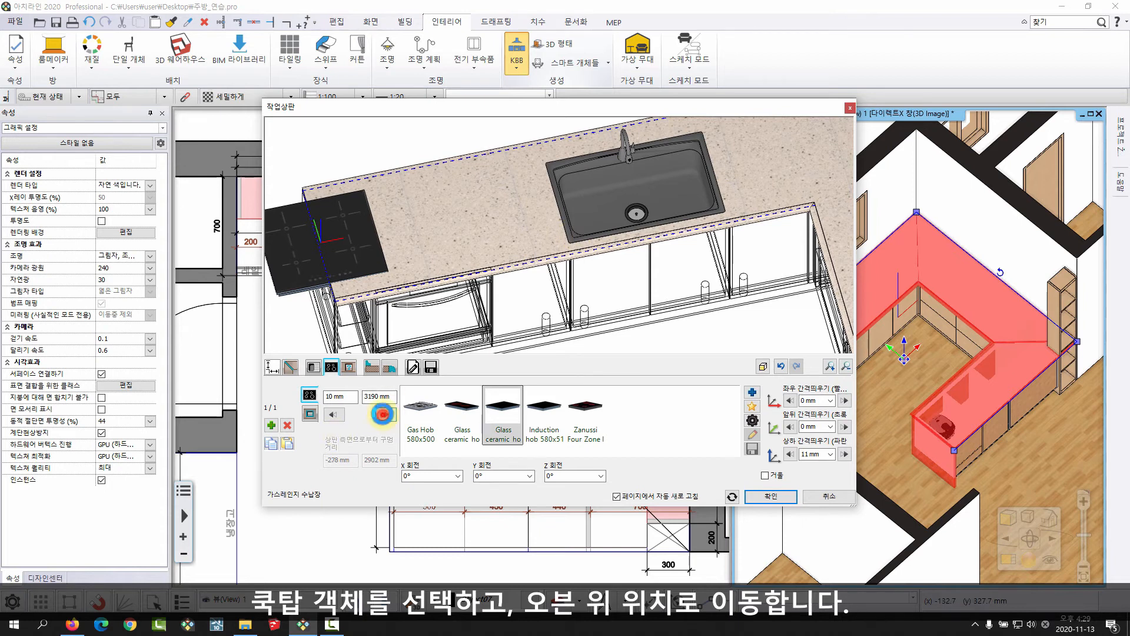
pyautogui.moveTo(607, 141); pyautogui.dragTo(532, 237, button='middle')
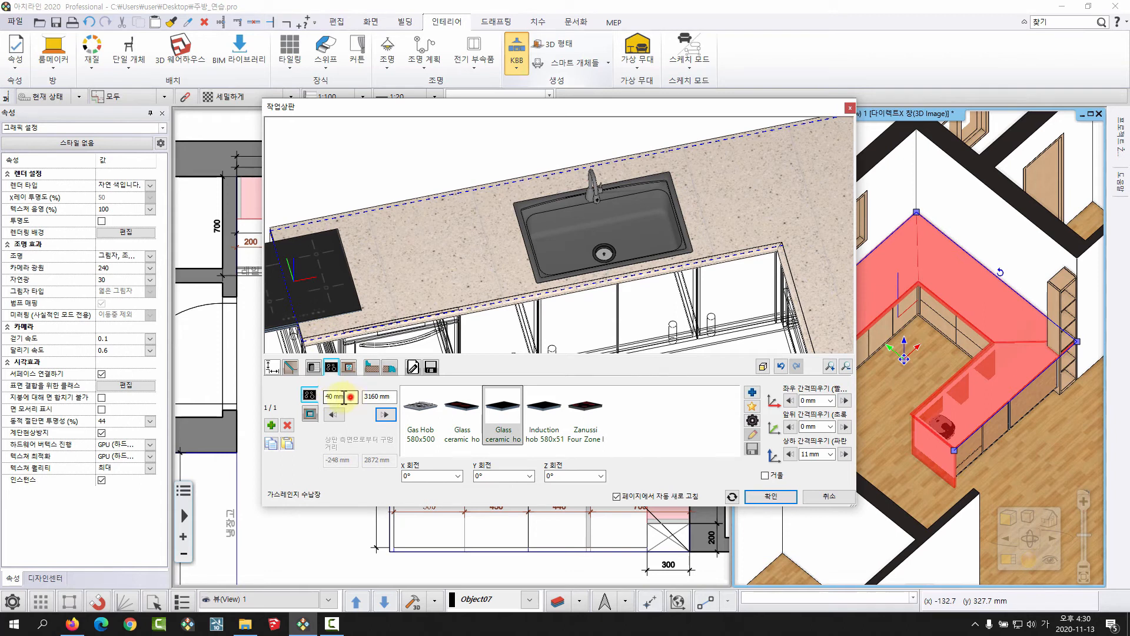
pyautogui.click(343, 398)
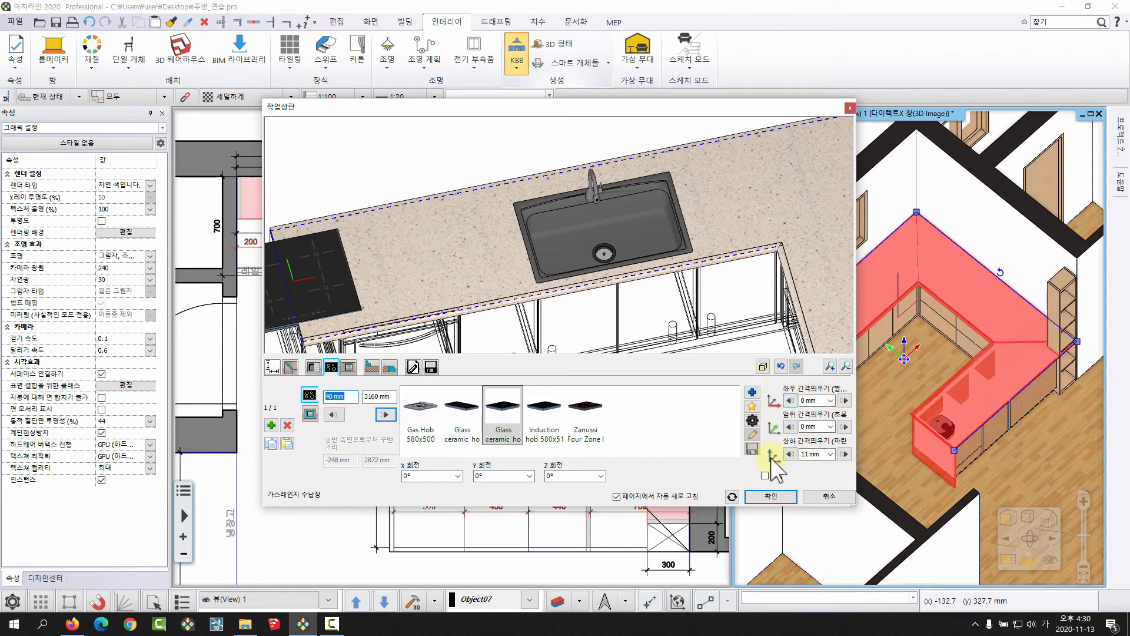
pyautogui.moveTo(511, 236); pyautogui.dragTo(559, 213, button='middle')
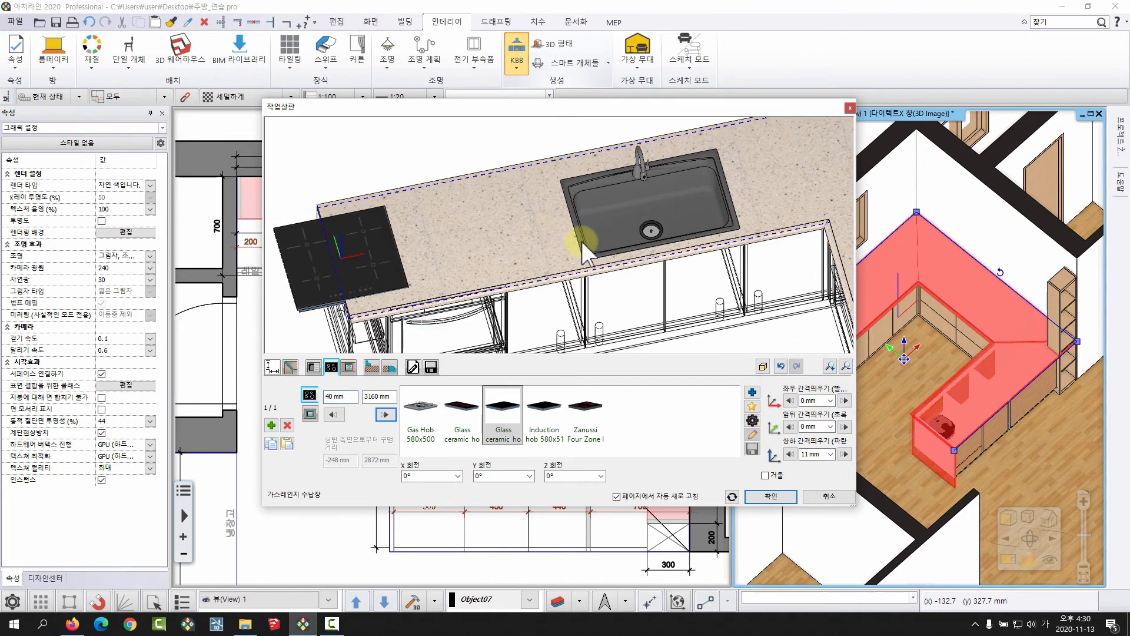
pyautogui.click(385, 415)
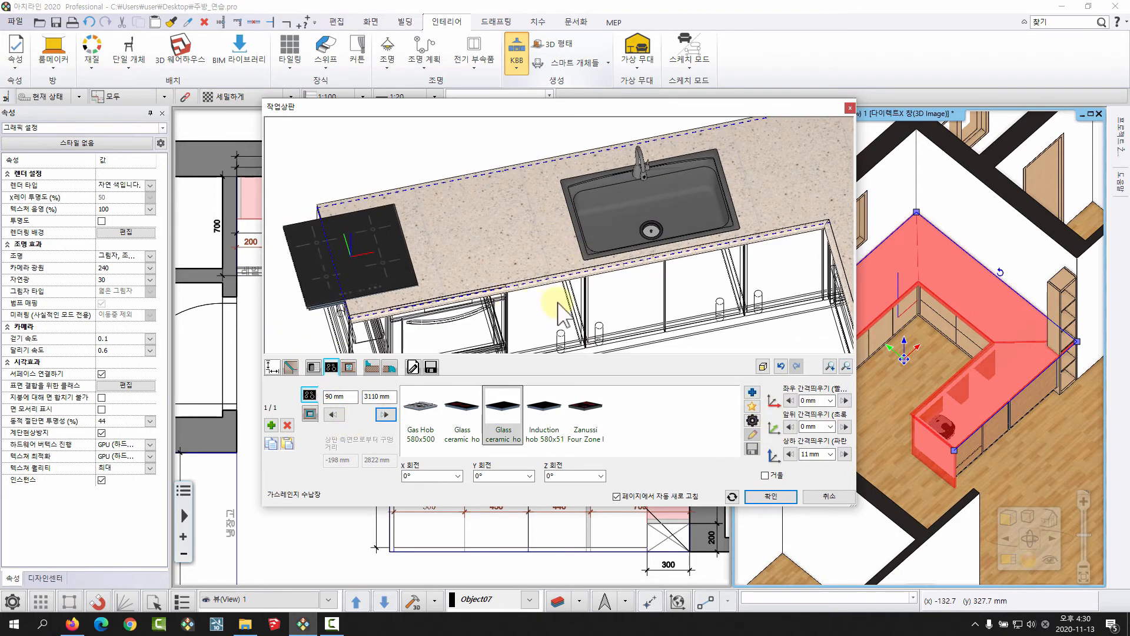
pyautogui.click(384, 414)
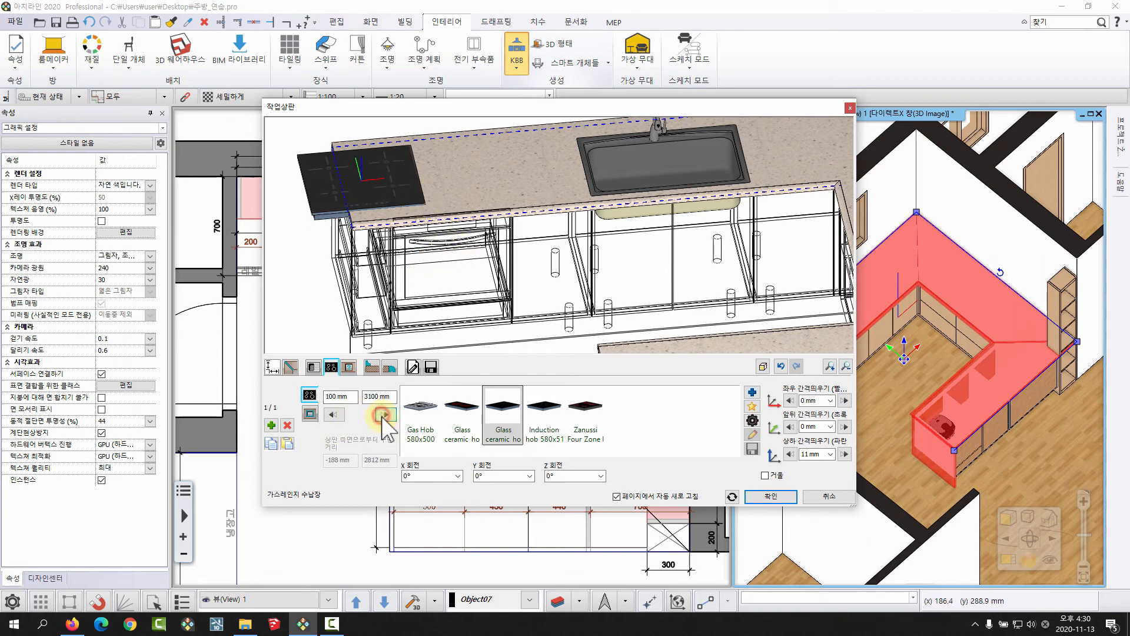
pyautogui.click(382, 416)
# Set the hob's distance from the run's start to 600 mm and correct it to 550 mm.
pyautogui.write('600')
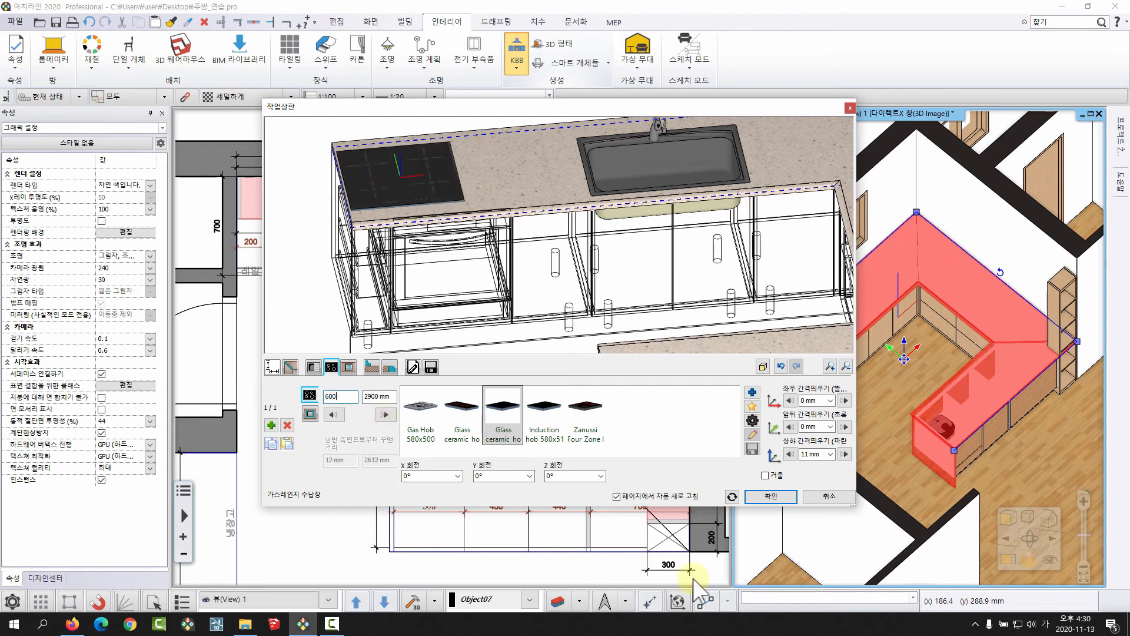
pyautogui.press('Return')
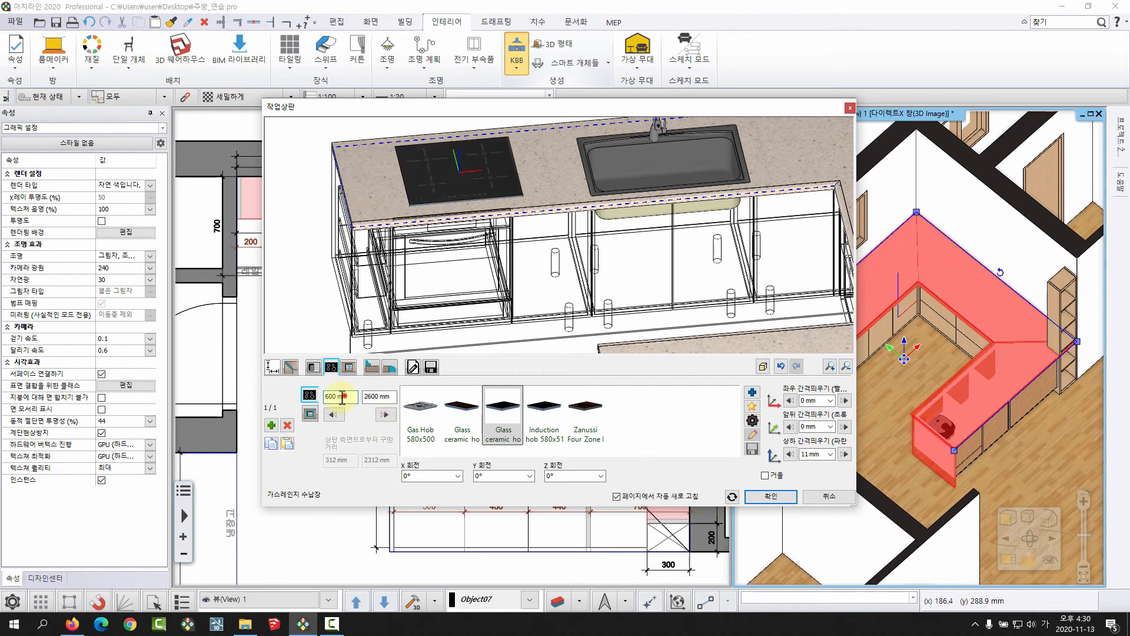
pyautogui.click(344, 396)
pyautogui.press('Return')
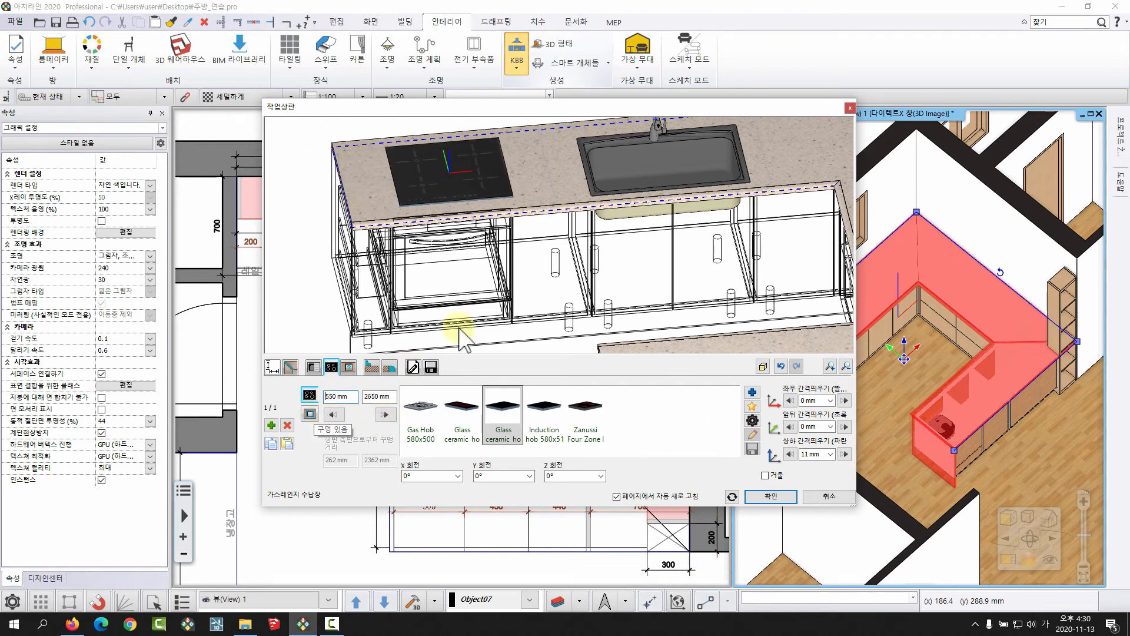
# Nudge the hob in 10 mm increments to 520 mm from the run's start, aligning it over the oven.
pyautogui.scroll(3, 462, 232)
pyautogui.moveTo(469, 217); pyautogui.dragTo(504, 256)
pyautogui.click(331, 419)
pyautogui.click(330, 417)
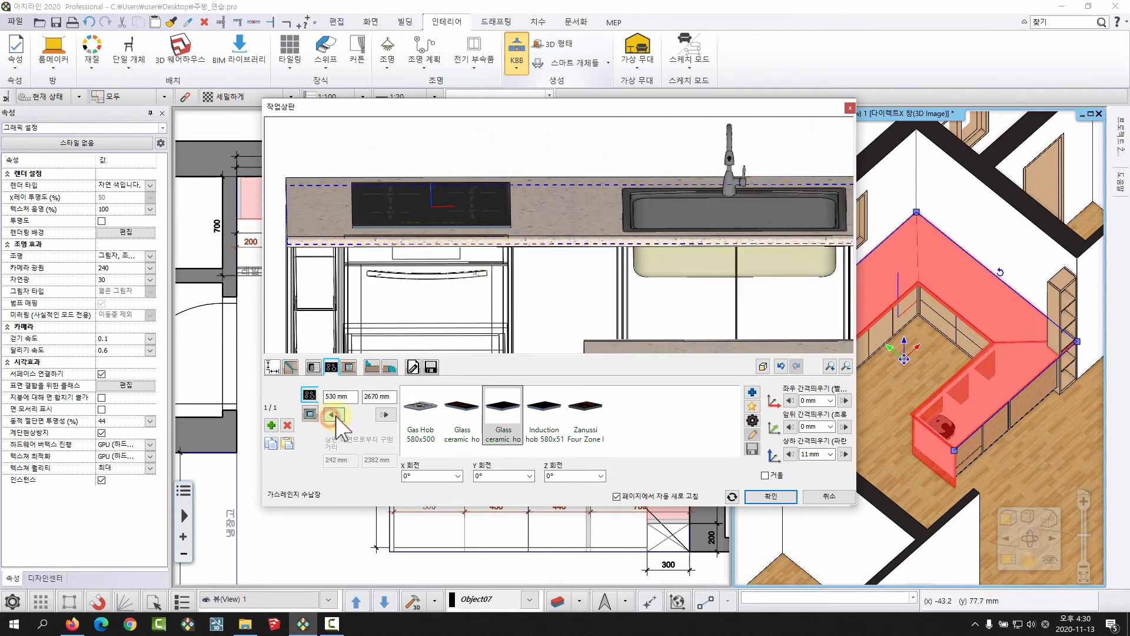
pyautogui.click(333, 415)
# Set the hob's vertical offset (상하 간격띄우기) to 5 mm.
pyautogui.scroll(5, 449, 251)
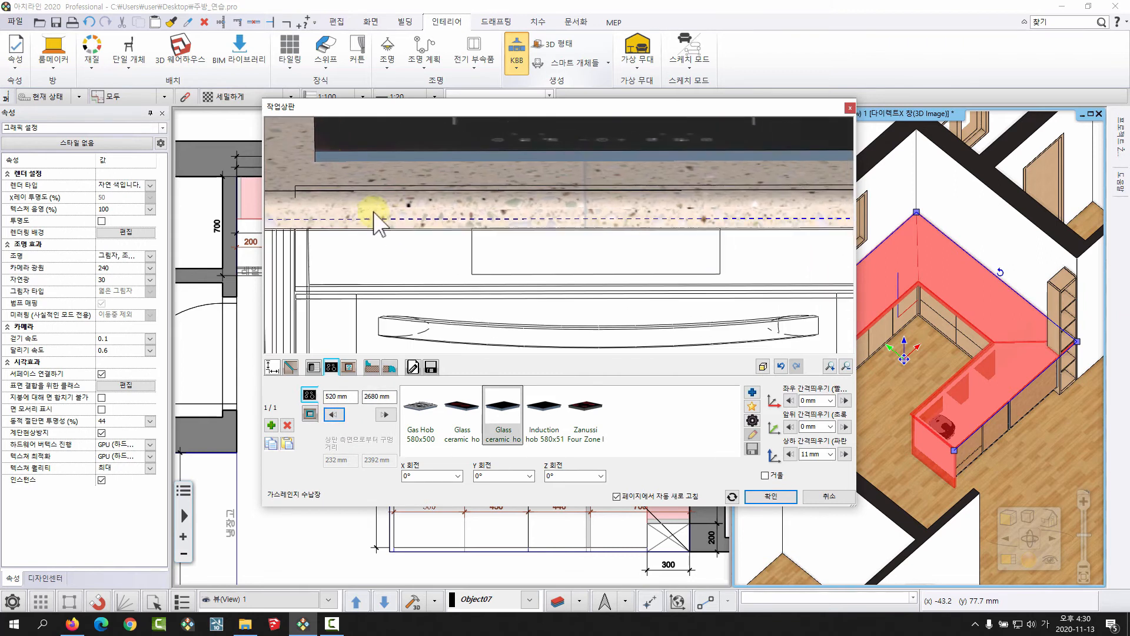
pyautogui.moveTo(823, 454); pyautogui.dragTo(765, 458)
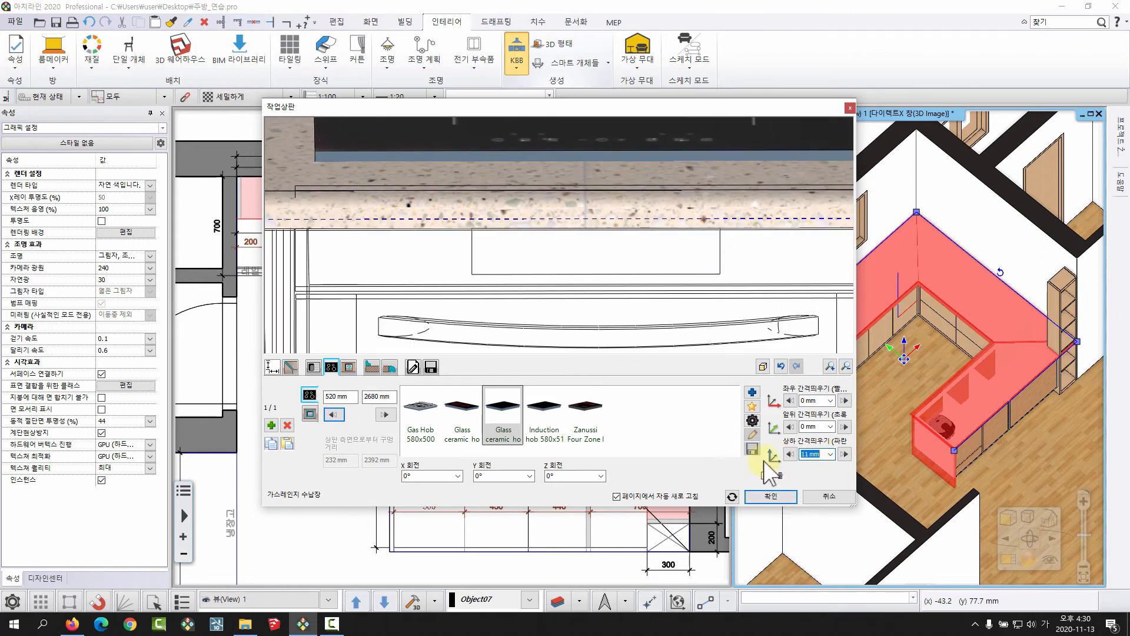
pyautogui.press('Return')
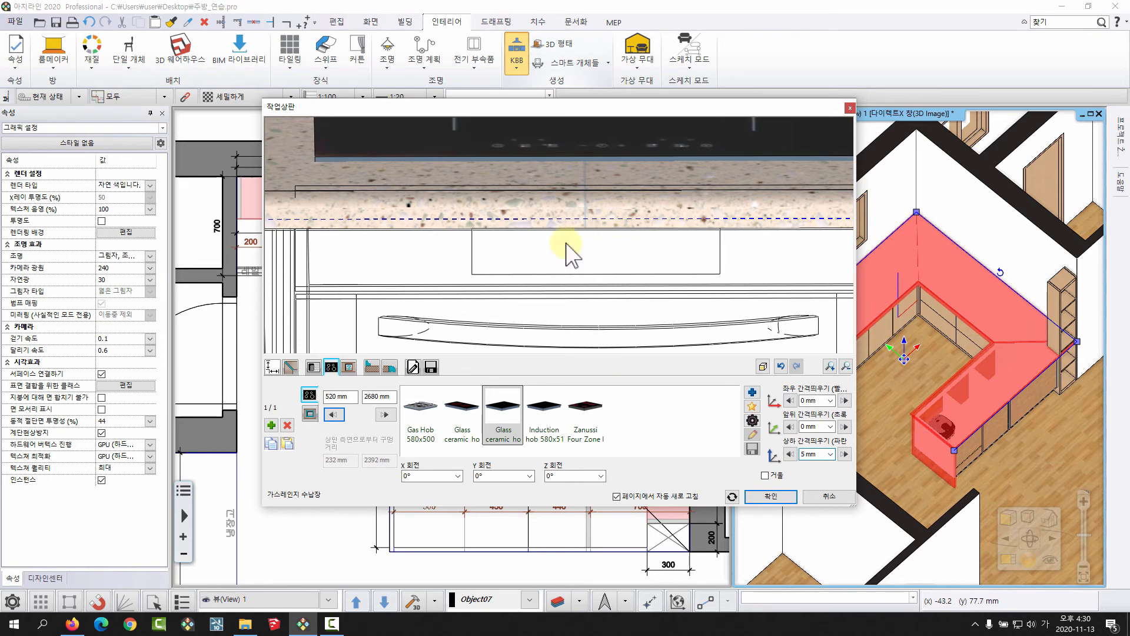
# Set the hob's front-back offset (앞뒤 간격띄우기) to -30 mm and accept the worktop settings.
pyautogui.scroll(-5, 530, 292)
pyautogui.moveTo(537, 306); pyautogui.dragTo(504, 272)
pyautogui.click(846, 426)
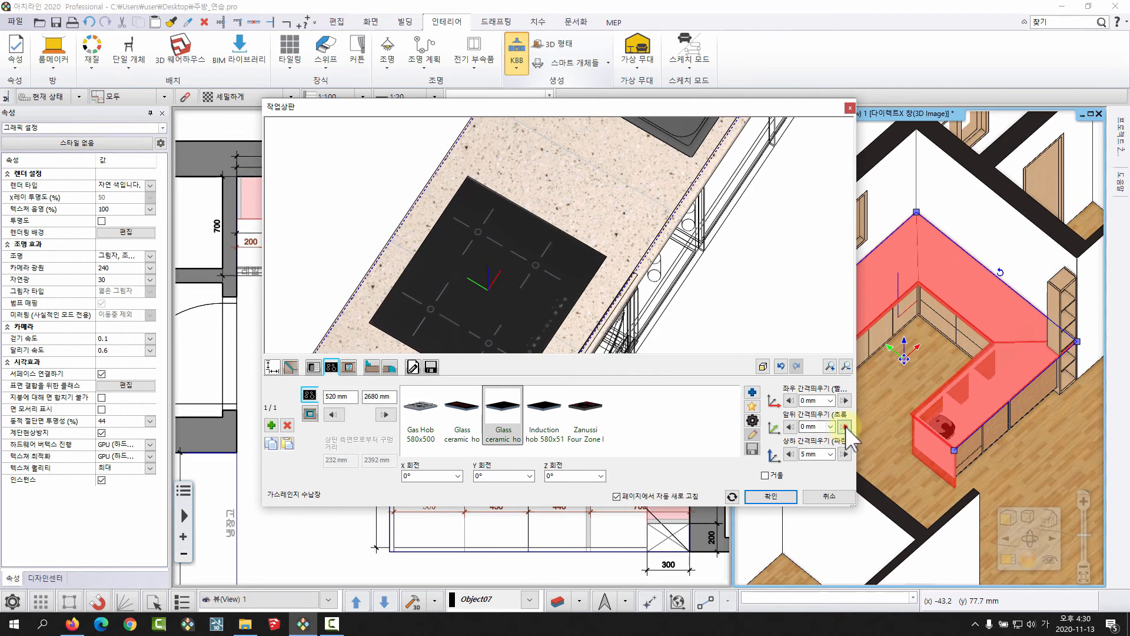
pyautogui.click(788, 427)
pyautogui.click(788, 427)
pyautogui.click(788, 426)
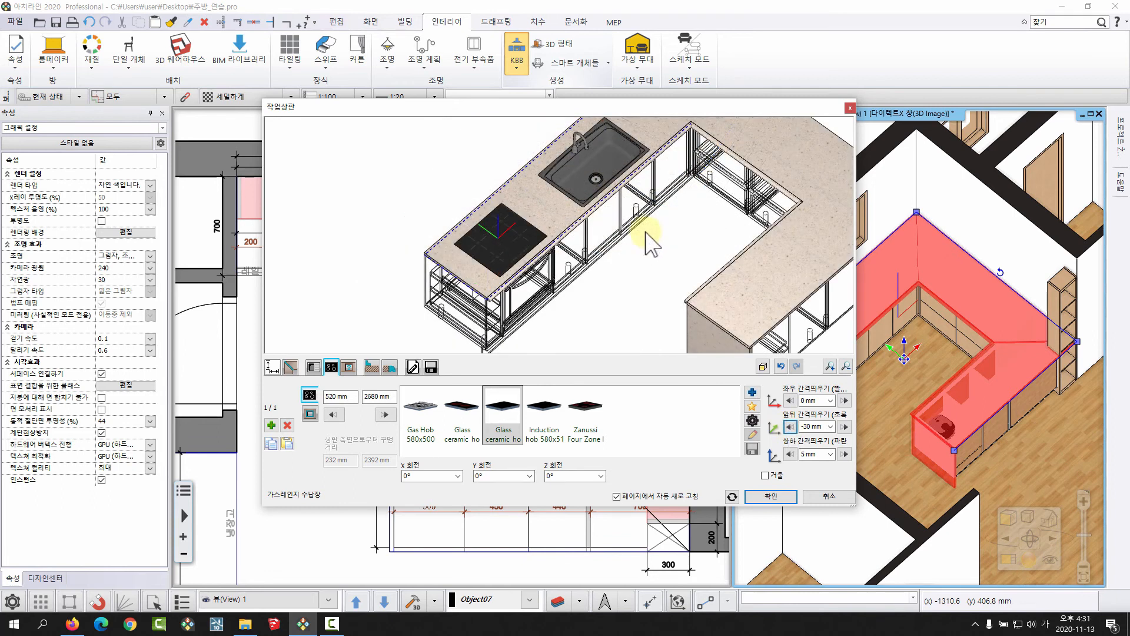
pyautogui.moveTo(621, 229); pyautogui.dragTo(535, 227, button='middle')
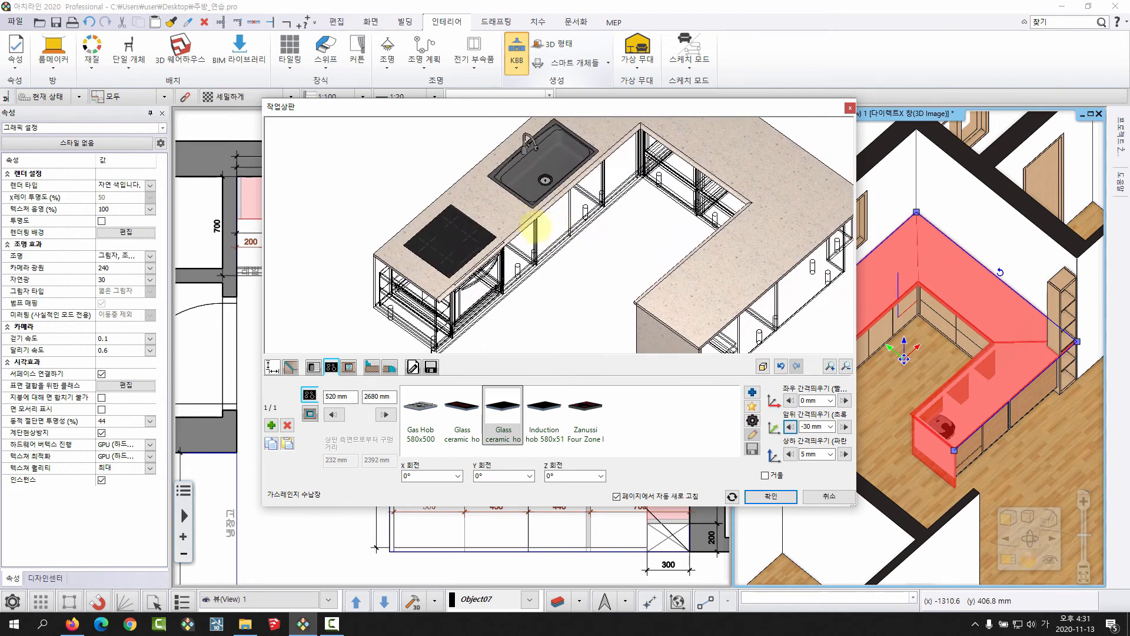
pyautogui.scroll(-2, 560, 281)
pyautogui.moveTo(569, 289); pyautogui.dragTo(527, 285, button='middle')
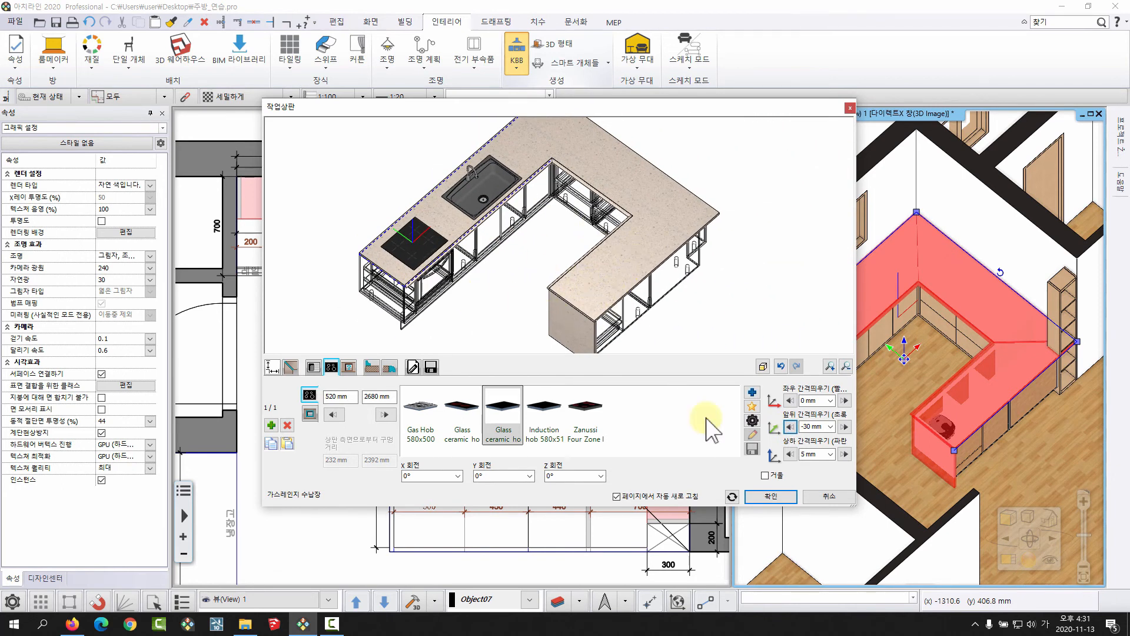
pyautogui.click(771, 496)
# Examine the hob and sink in 3D and where the worktop meets the tall shelf unit in 3D and plan.
pyautogui.scroll(5, 904, 375)
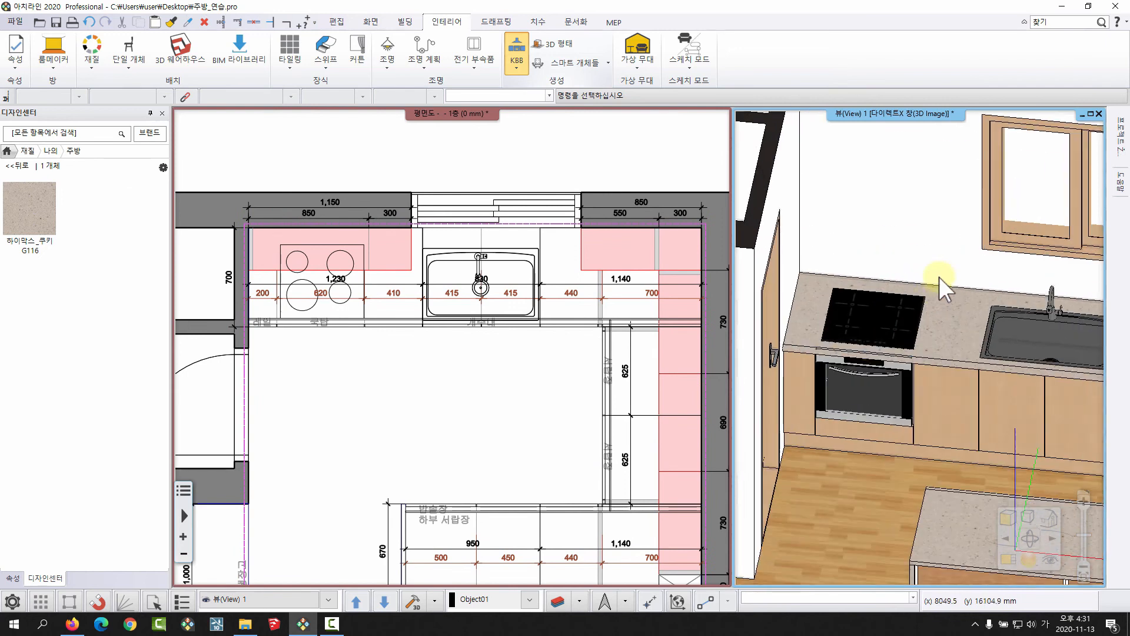
pyautogui.moveTo(728, 304); pyautogui.dragTo(678, 289, button='middle')
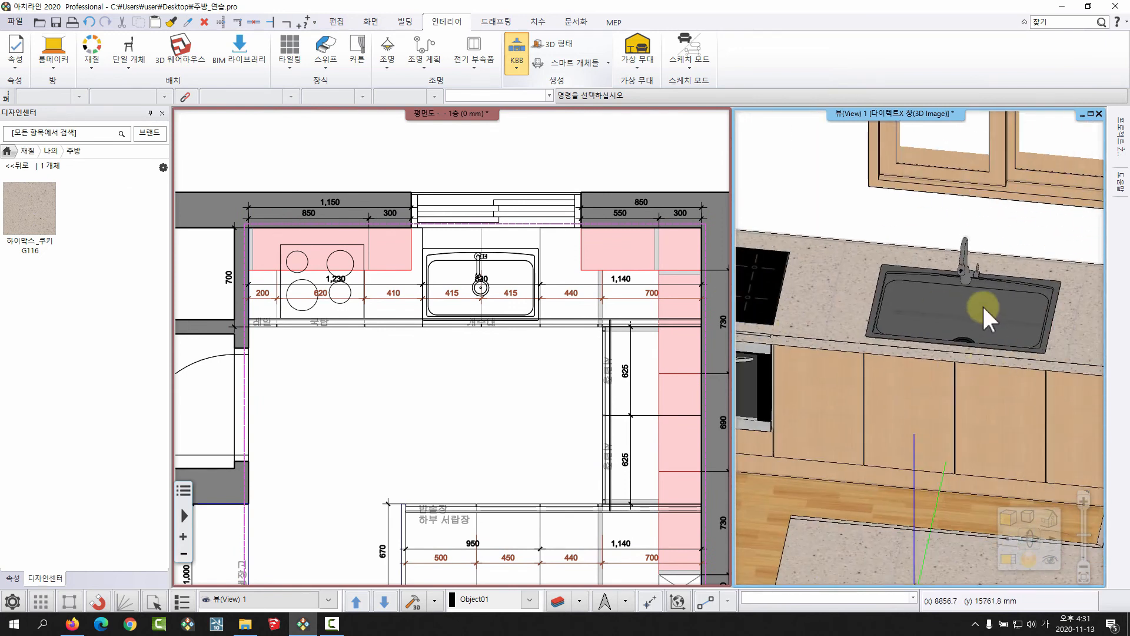
pyautogui.scroll(-3, 971, 318)
pyautogui.keyDown('shift'); pyautogui.moveTo(965, 325); pyautogui.dragTo(1027, 388, button='middle'); pyautogui.keyUp('shift')
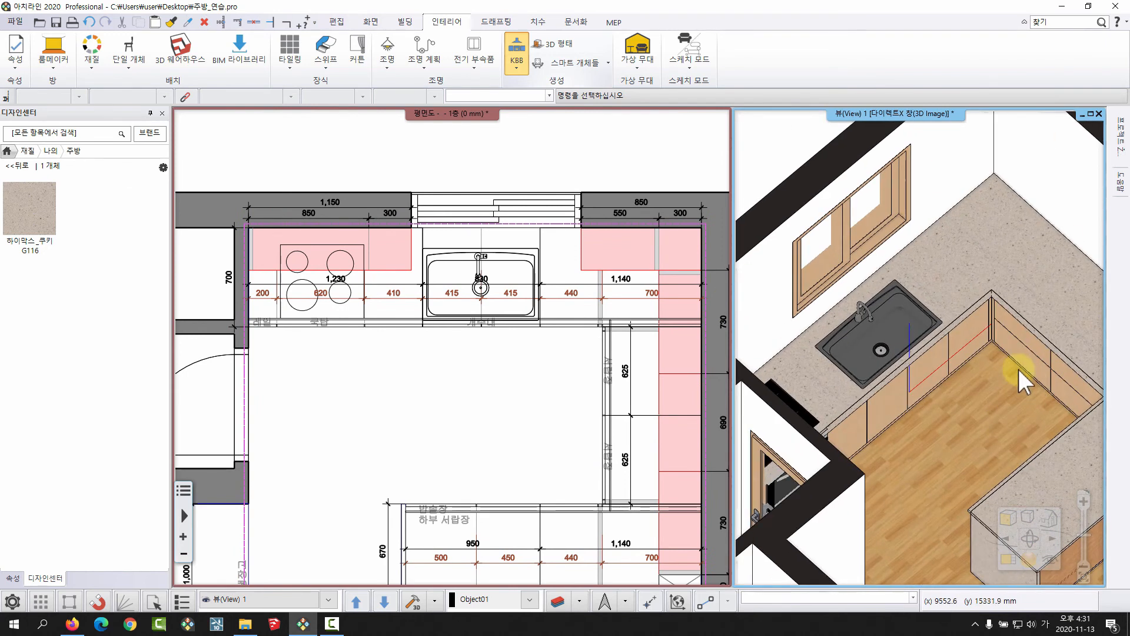
pyautogui.scroll(5, 1037, 371)
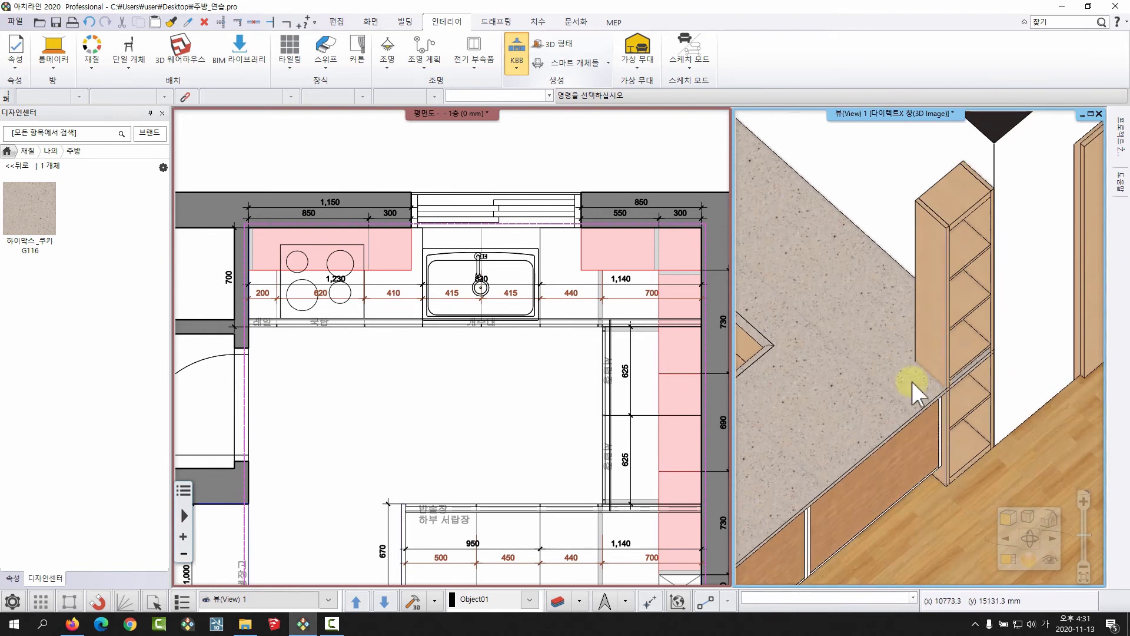
pyautogui.scroll(5, 936, 356)
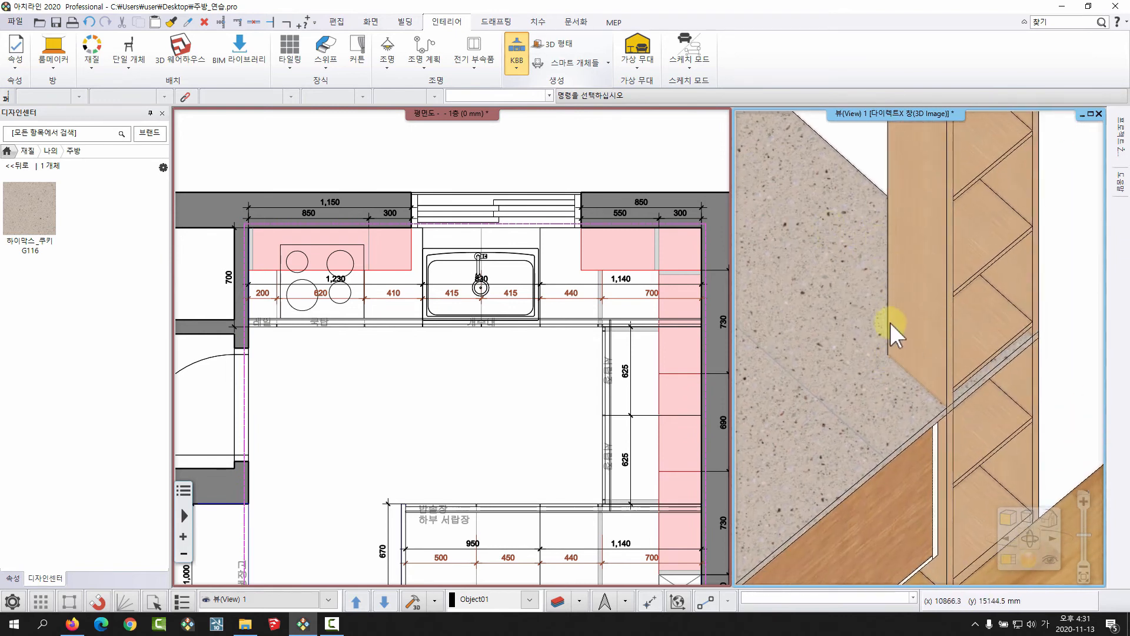
pyautogui.moveTo(548, 472)
pyautogui.mouseDown(button='middle')
pyautogui.moveTo(552, 416)
pyautogui.moveTo(501, 369)
pyautogui.mouseUp(button='middle')
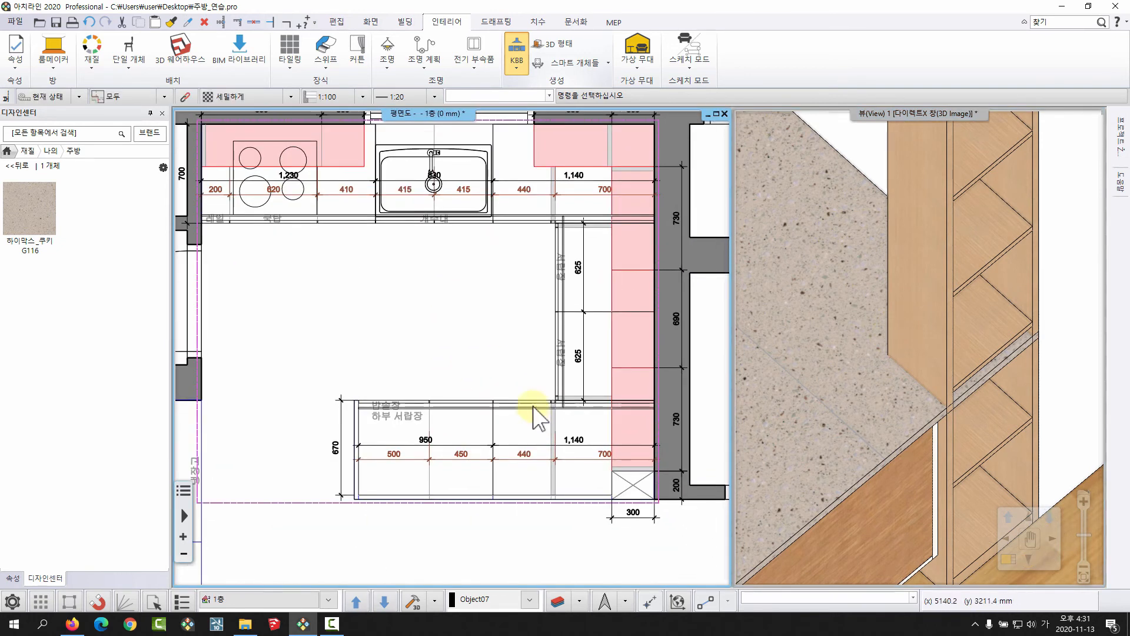
pyautogui.scroll(2, 533, 406)
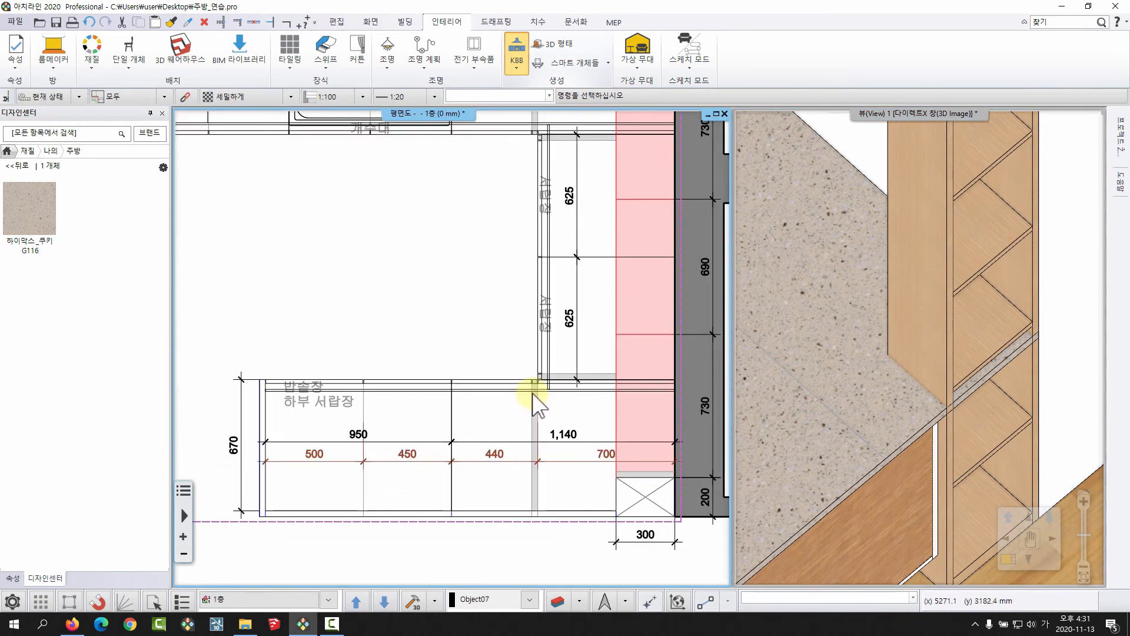
pyautogui.moveTo(450, 389); pyautogui.dragTo(418, 401, button='middle')
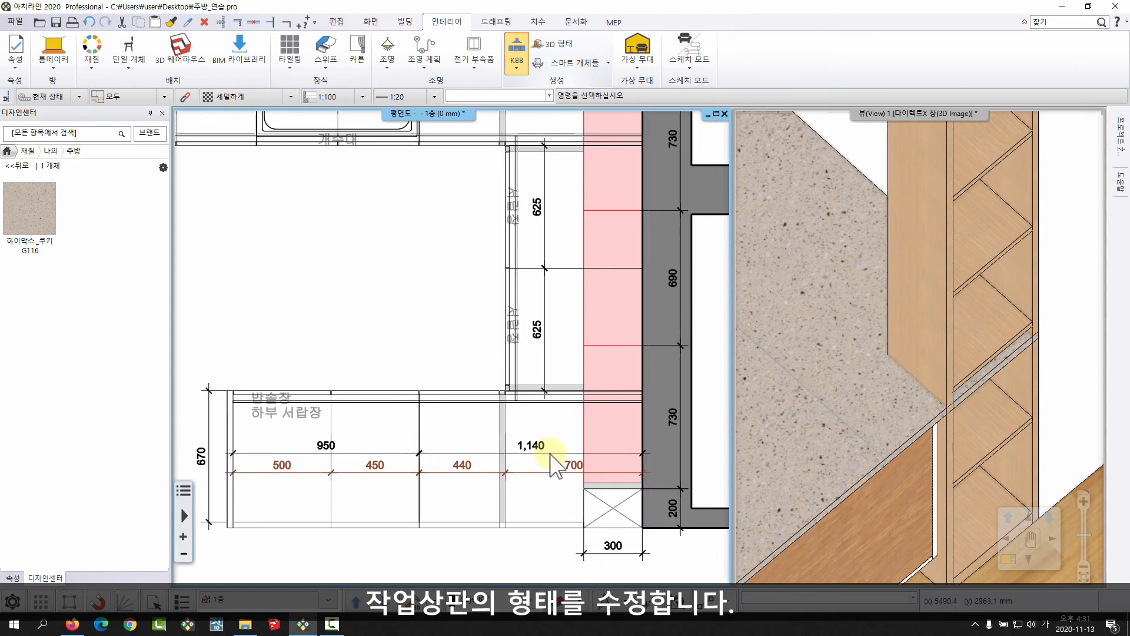
pyautogui.scroll(3, 485, 458)
pyautogui.click(469, 329)
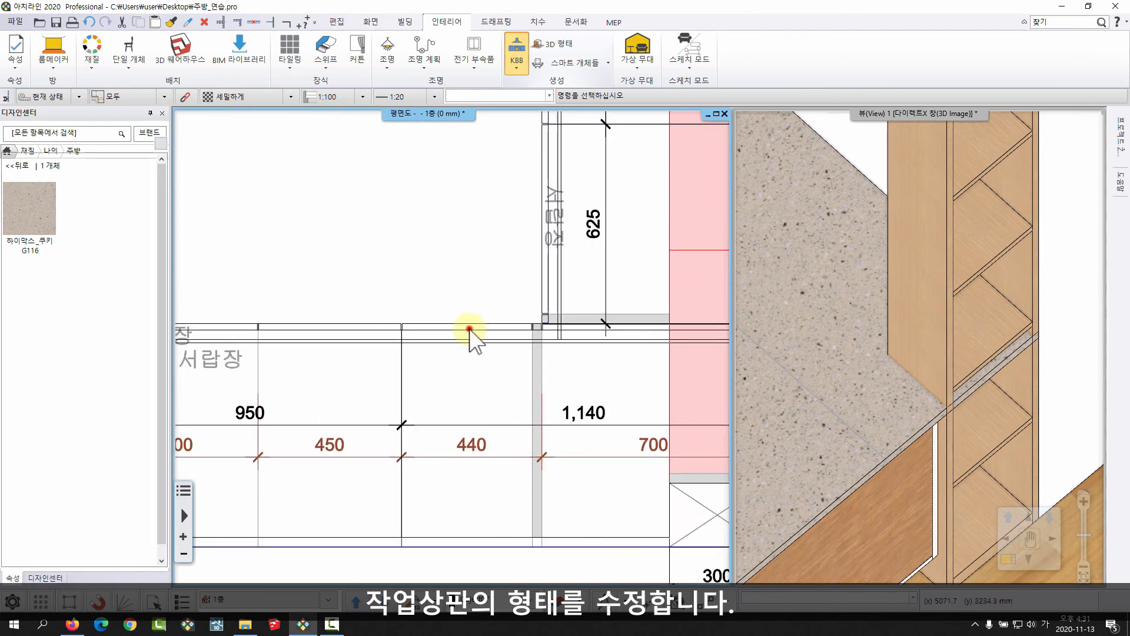
pyautogui.press('Escape')
pyautogui.moveTo(362, 327); pyautogui.dragTo(551, 299, button='middle')
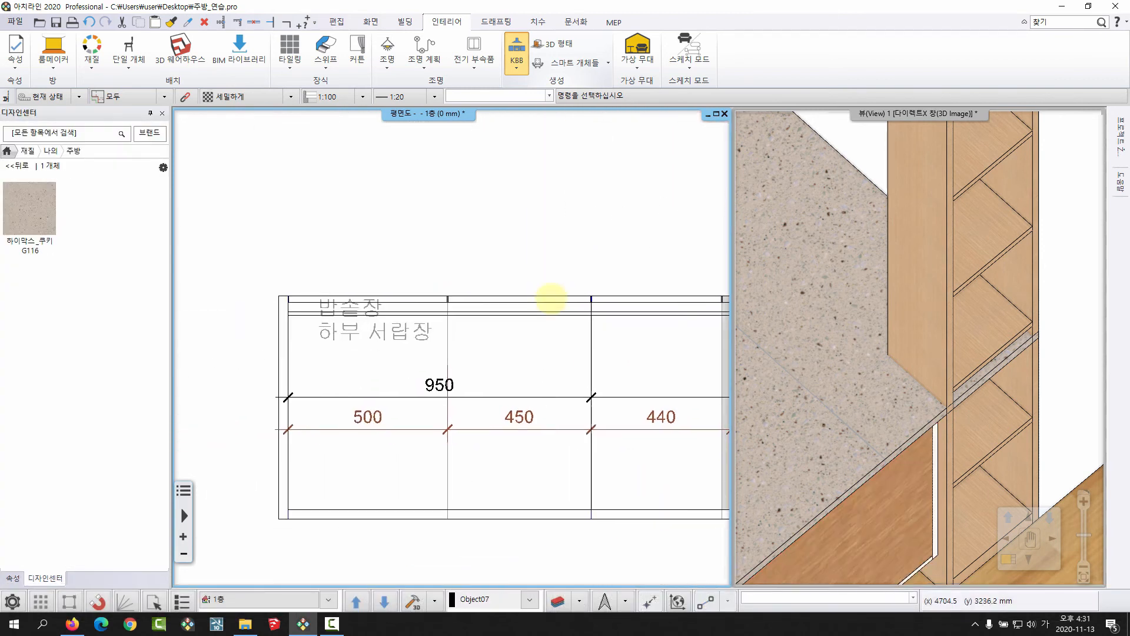
pyautogui.click(287, 349)
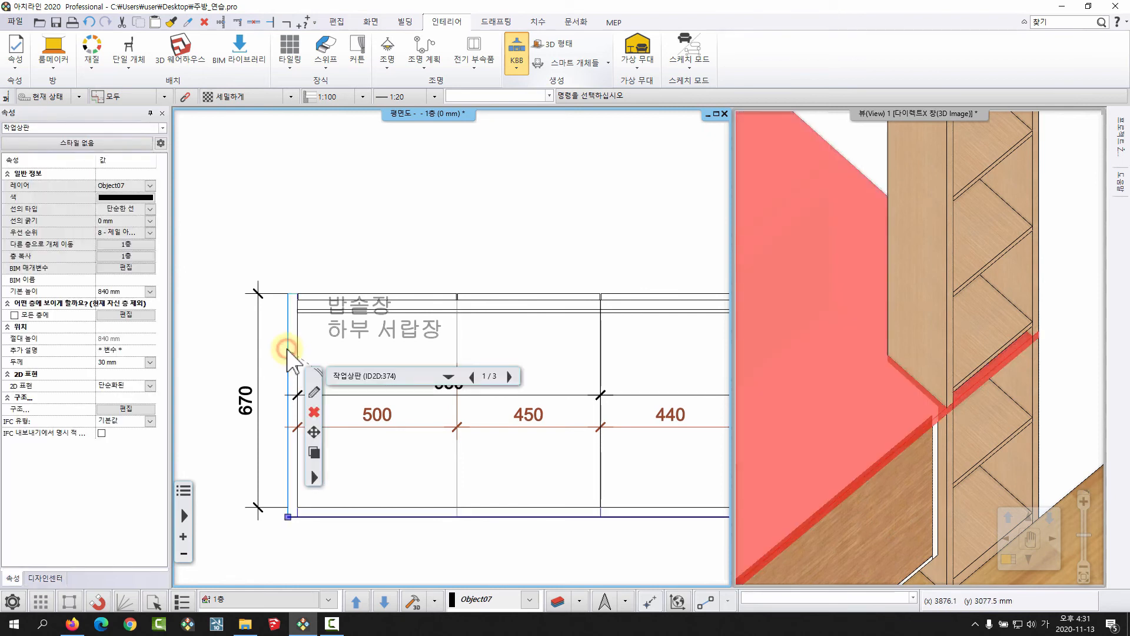
pyautogui.press('Escape')
pyautogui.moveTo(278, 494); pyautogui.dragTo(265, 464, button='middle')
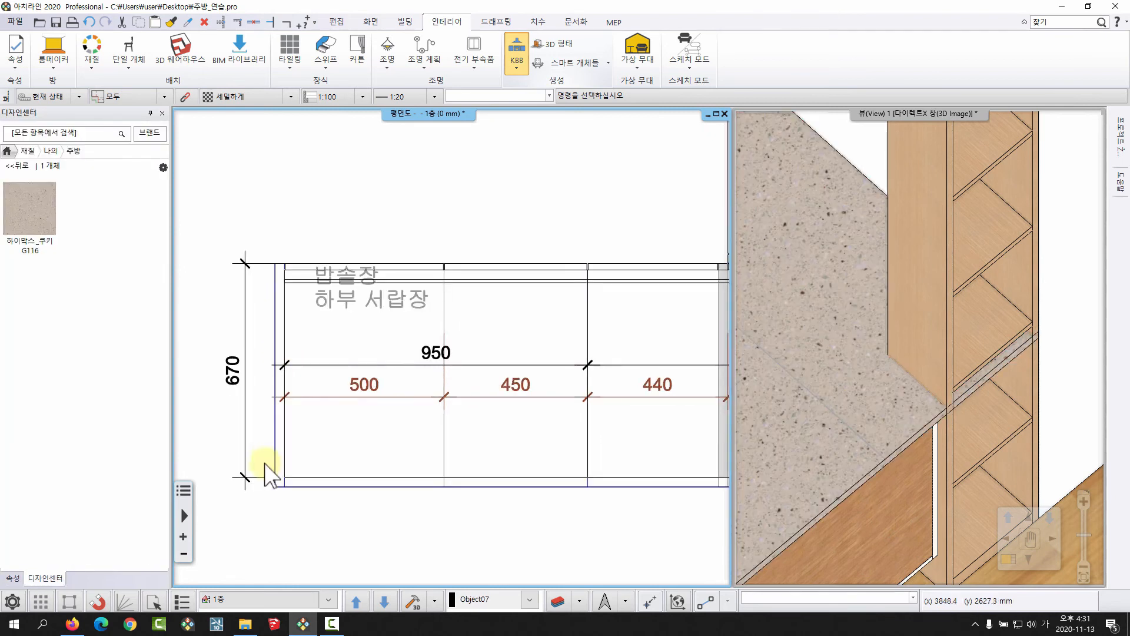
# Select the worktop in the floor plan and switch it to stacked (적층) mode to edit its outline.
pyautogui.click(275, 456)
pyautogui.scroll(-3, 276, 441)
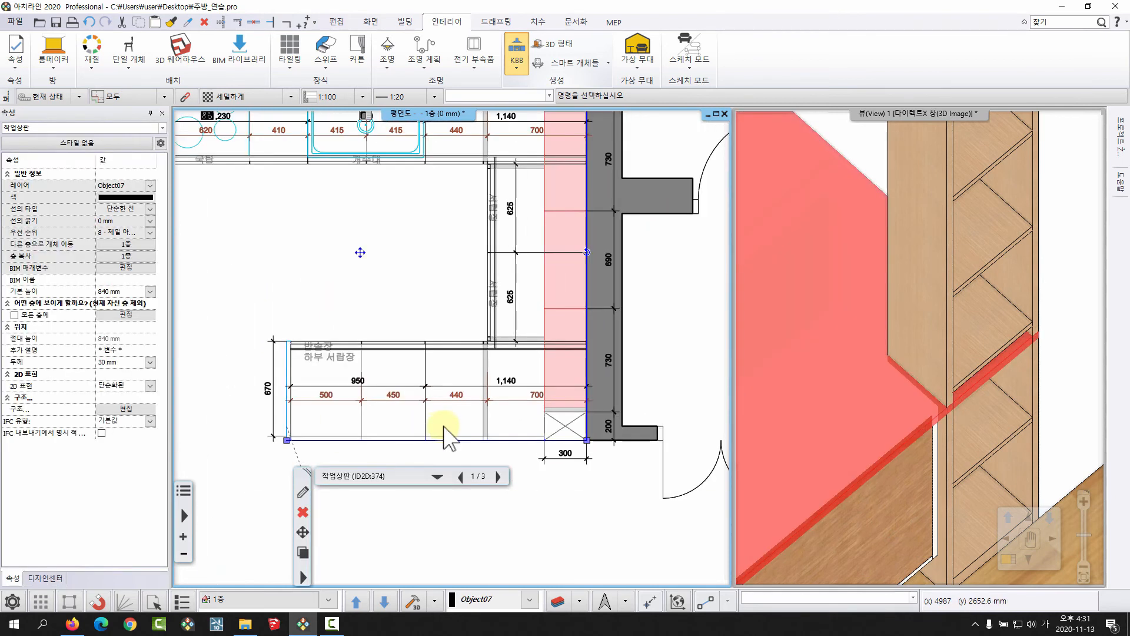
pyautogui.moveTo(343, 347); pyautogui.dragTo(314, 384, button='middle')
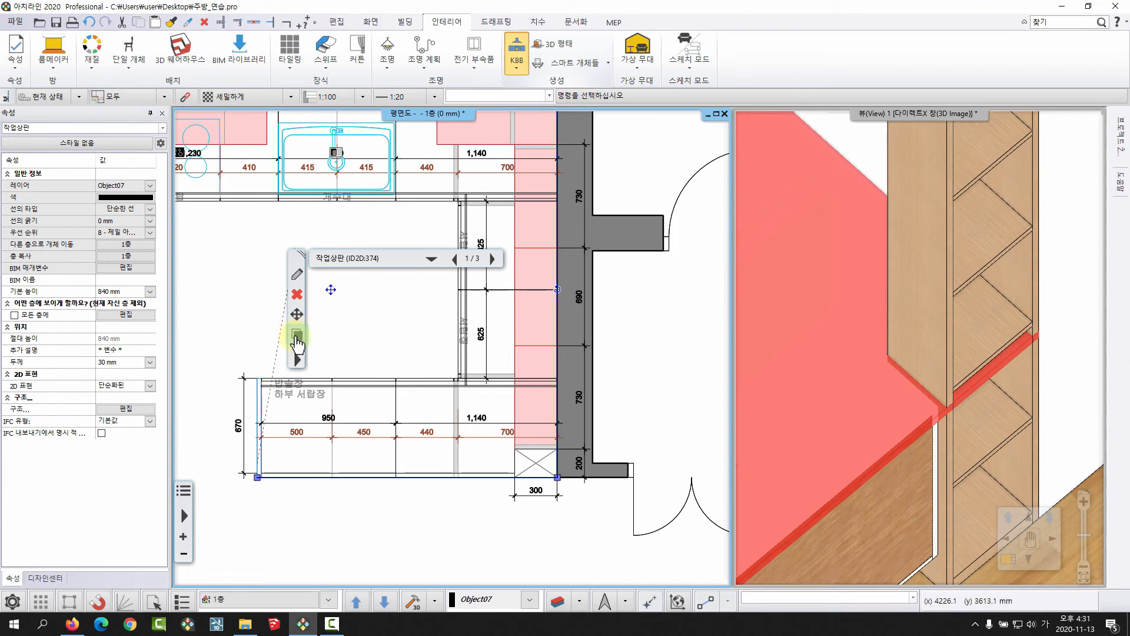
pyautogui.click(297, 337)
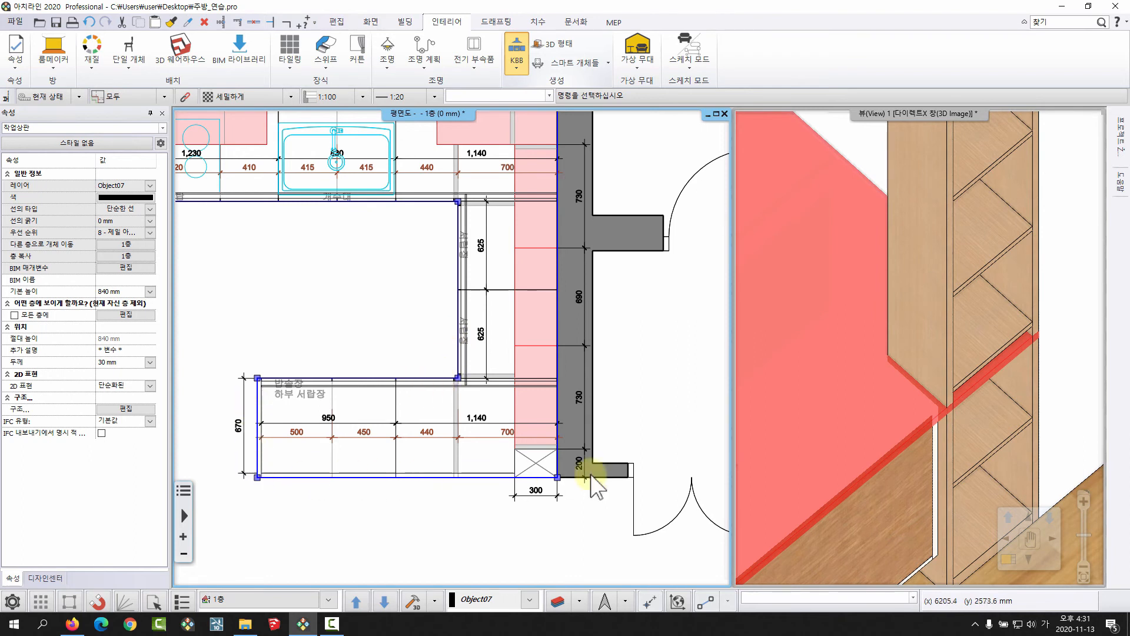
pyautogui.scroll(-2, 588, 474)
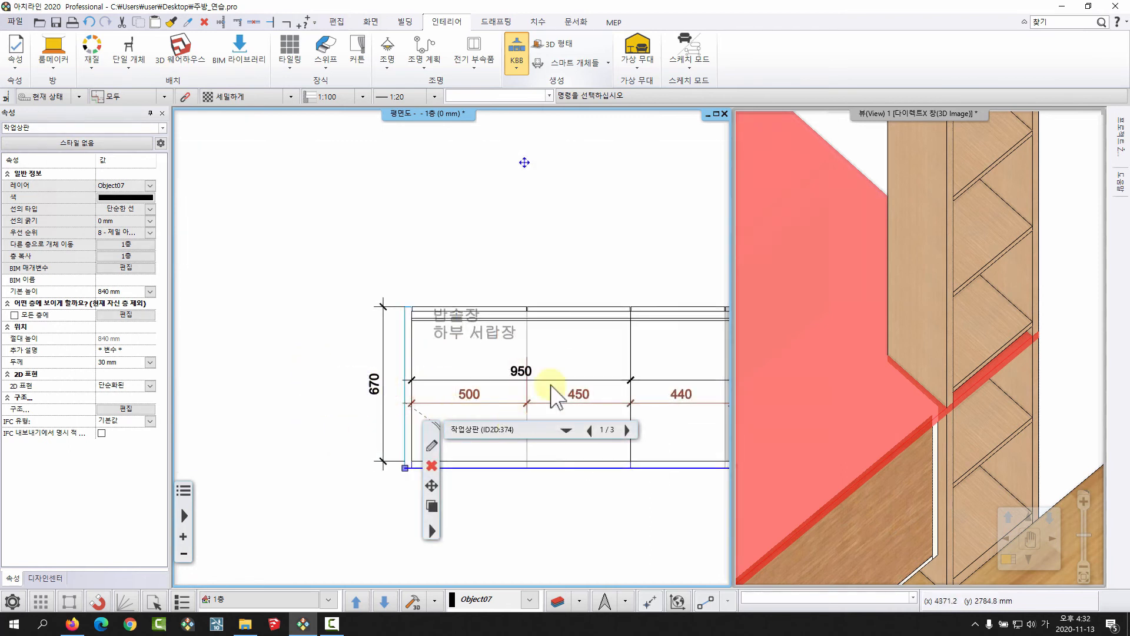
pyautogui.moveTo(549, 384); pyautogui.dragTo(419, 407, button='middle')
pyautogui.moveTo(432, 424); pyautogui.dragTo(363, 191)
pyautogui.click(361, 271)
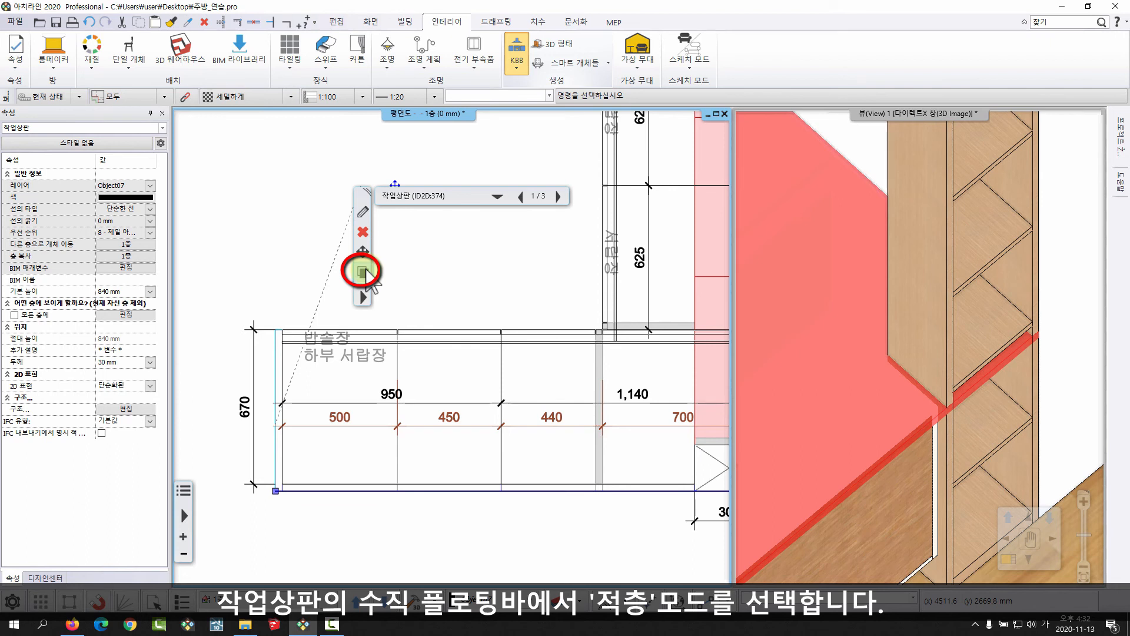
pyautogui.click(364, 272)
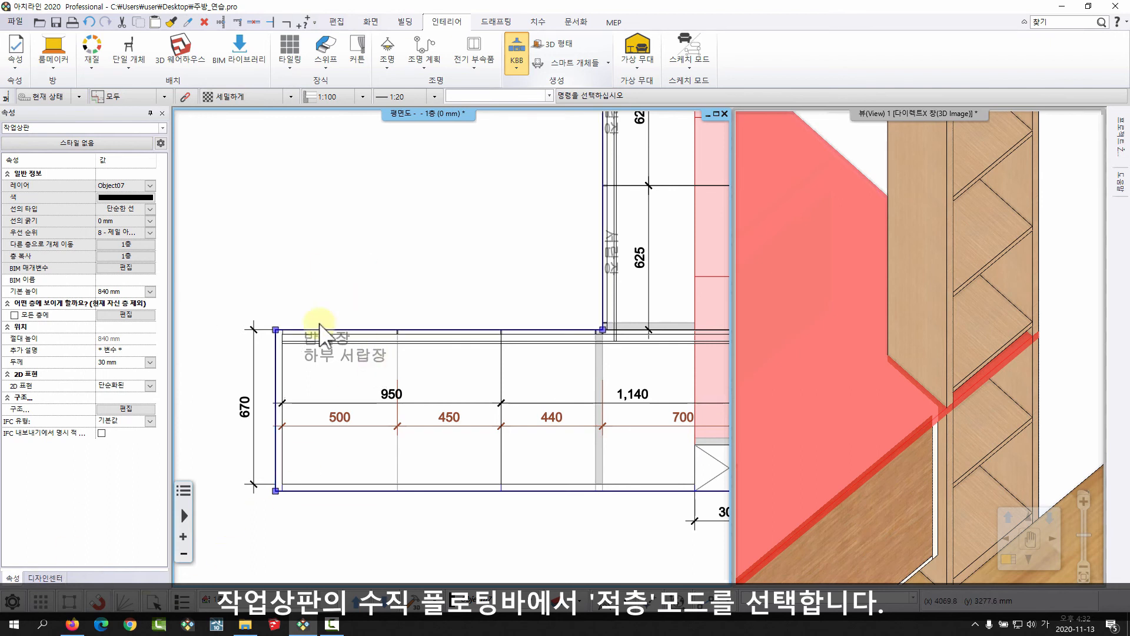
# Insert a node in the worktop's outer edge beside the tall shelf unit, placing it at the unit's inner corner away from the wall.
pyautogui.moveTo(552, 396); pyautogui.dragTo(267, 361, button='middle')
pyautogui.scroll(2, 460, 400)
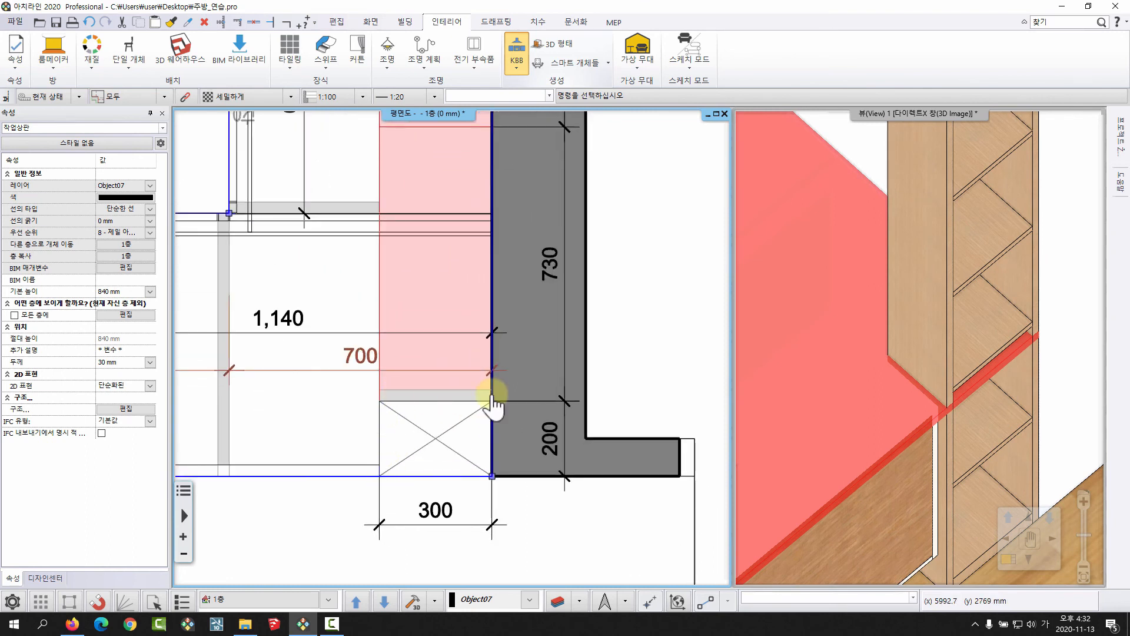
pyautogui.scroll(1, 419, 471)
pyautogui.rightClick(419, 471)
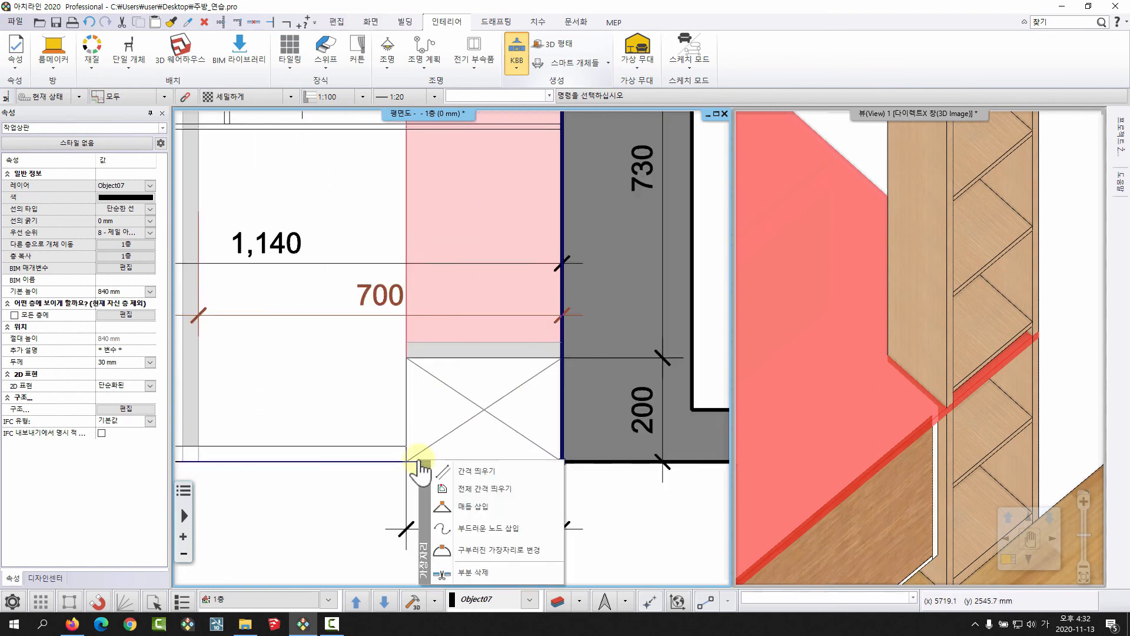
pyautogui.click(488, 506)
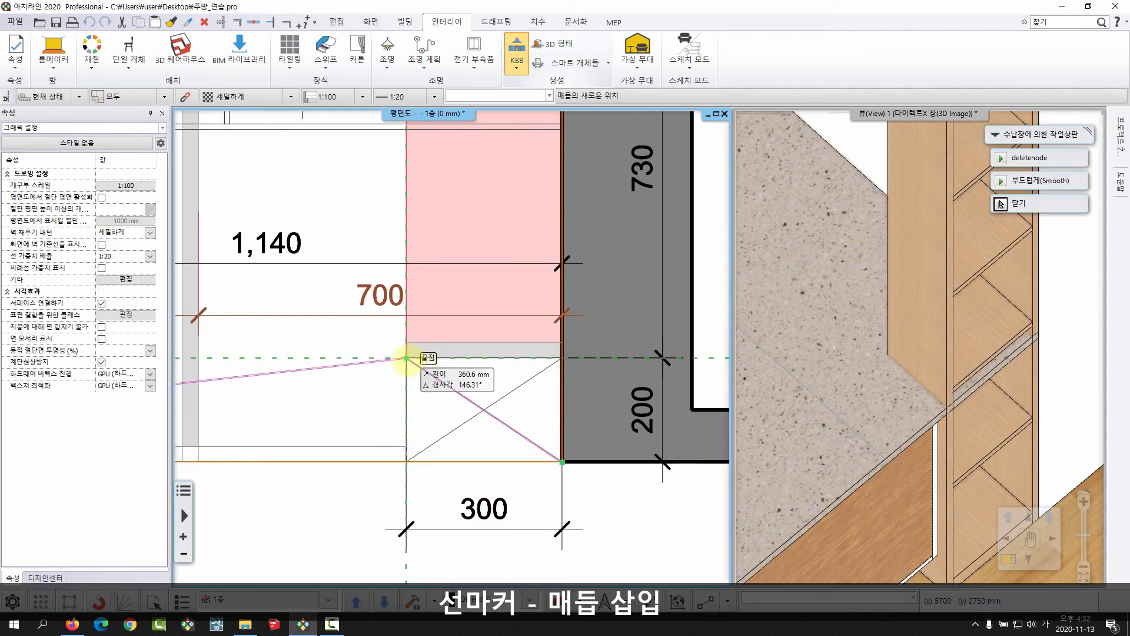
pyautogui.click(407, 359)
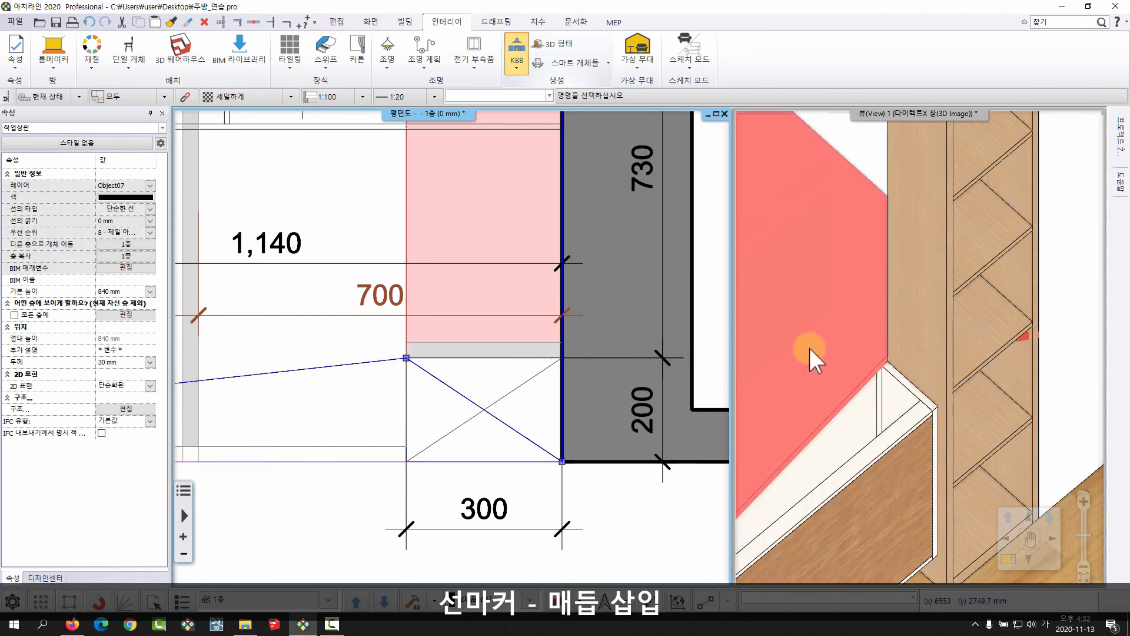
# Insert a second node in the resulting slanted edge, 200 mm away at 270°, on the shelf unit's outer corner.
pyautogui.click(303, 370)
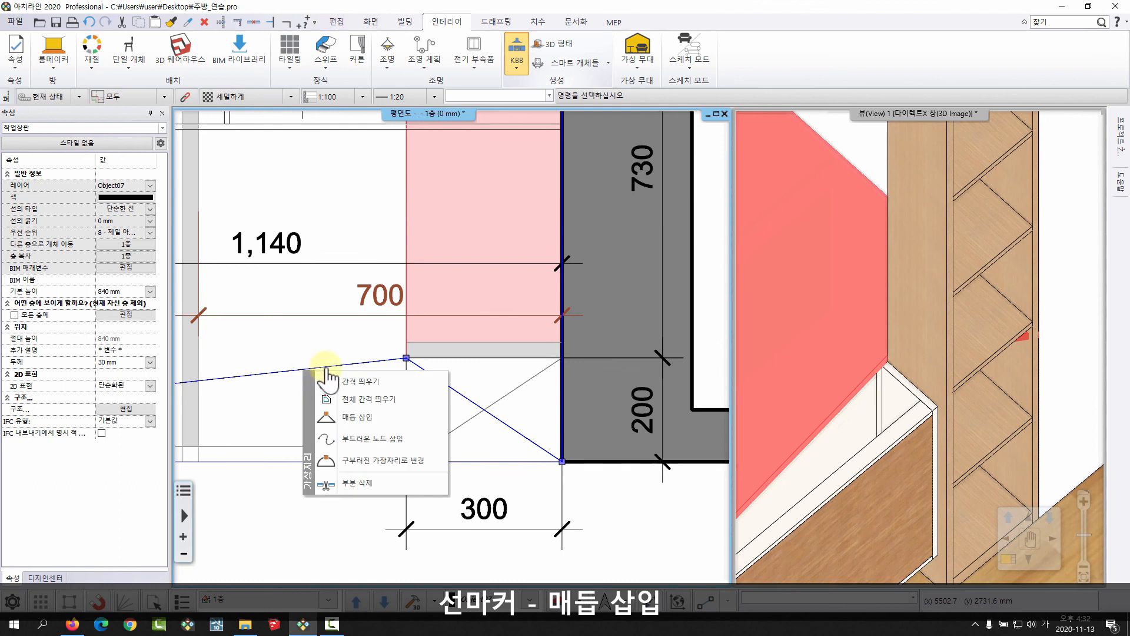
pyautogui.click(362, 408)
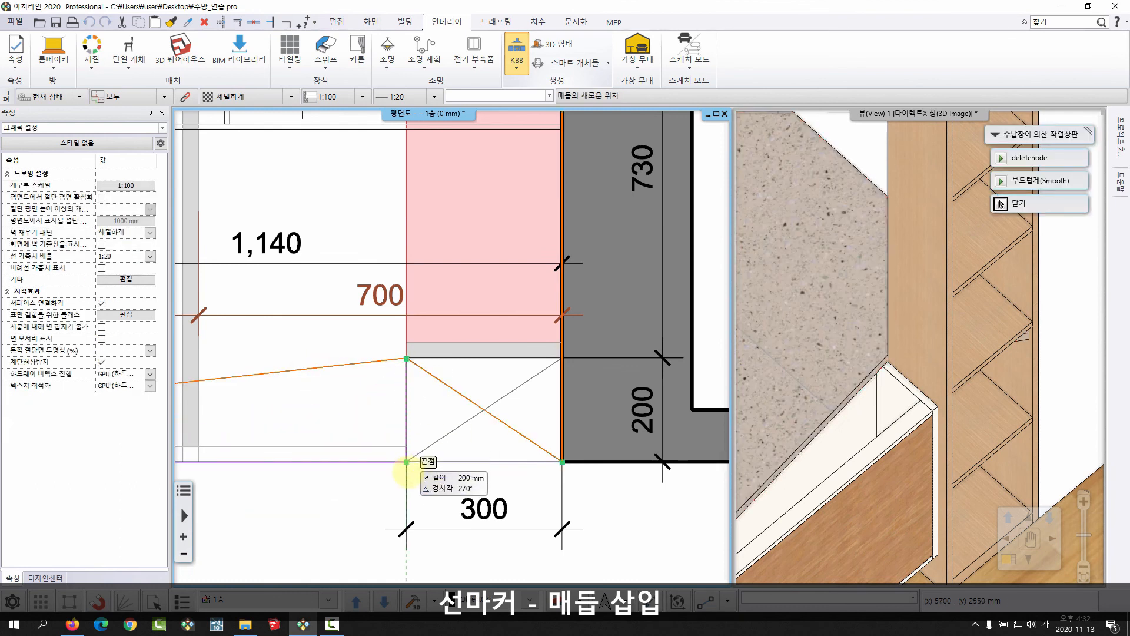
pyautogui.click(407, 469)
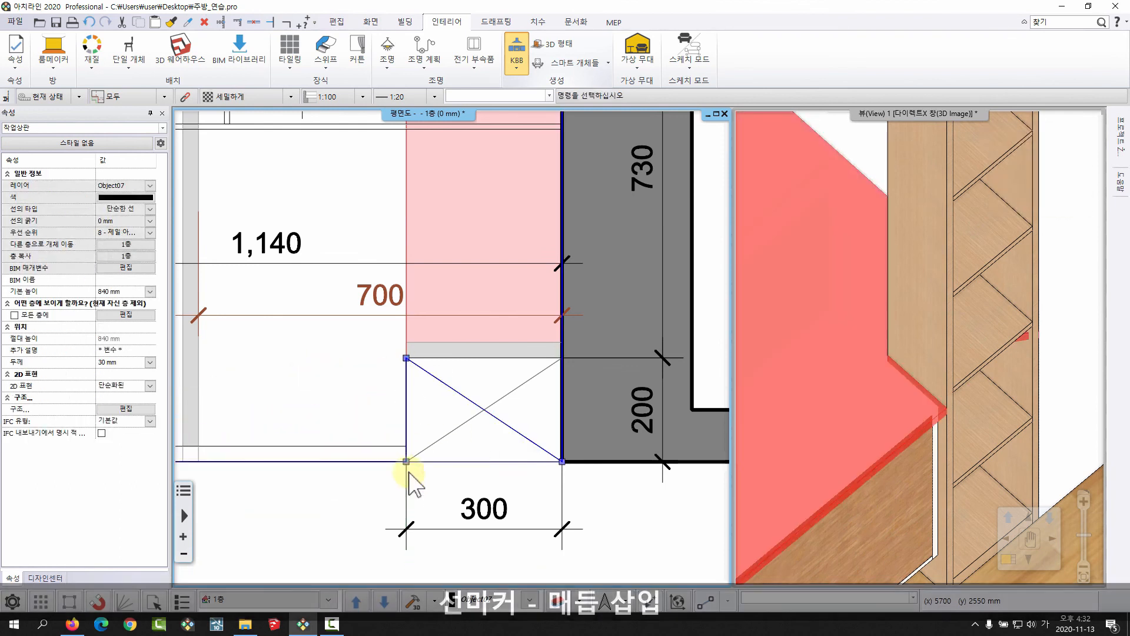
# Move the worktop's wall-side end node 200 mm at 90° to the shelf unit's inner wall corner, and deselect the worktop.
pyautogui.click(562, 462)
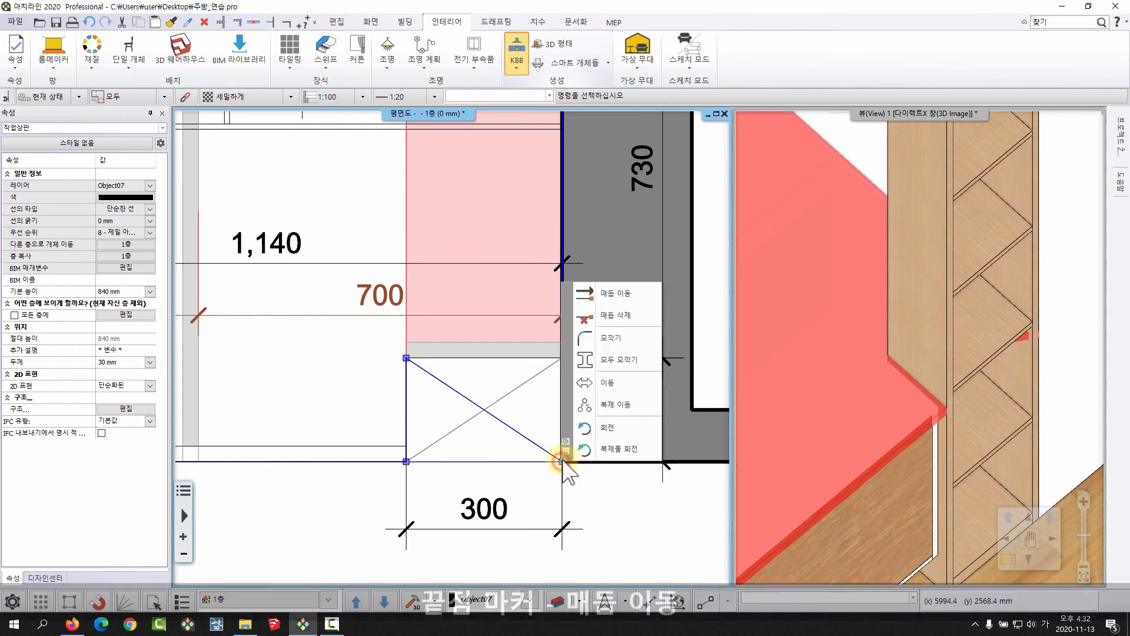
pyautogui.click(621, 289)
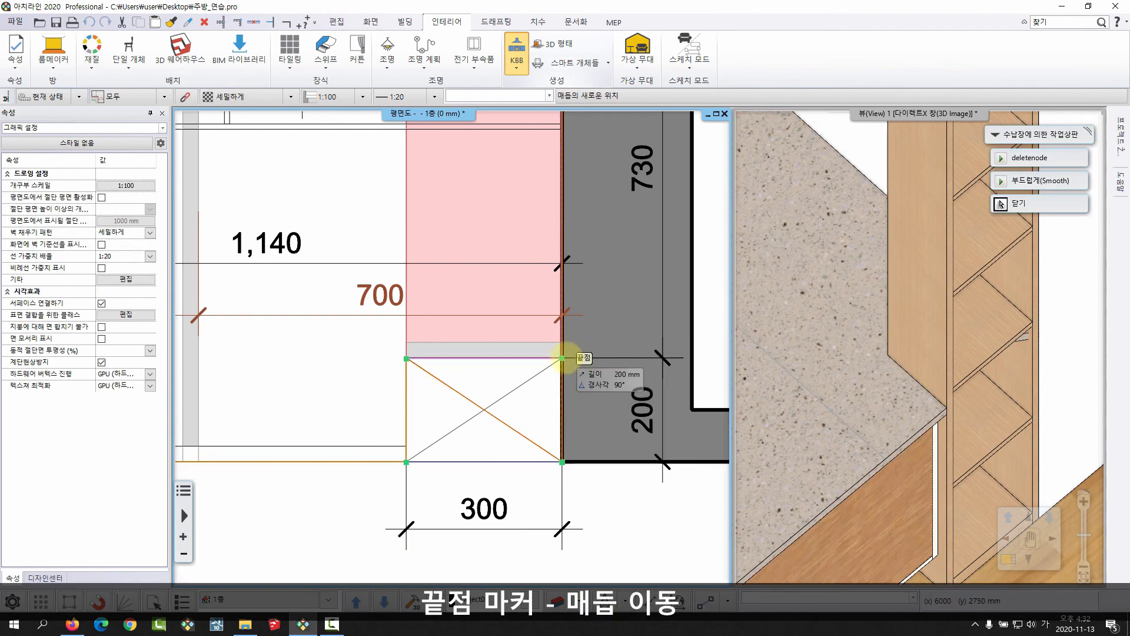
pyautogui.click(566, 357)
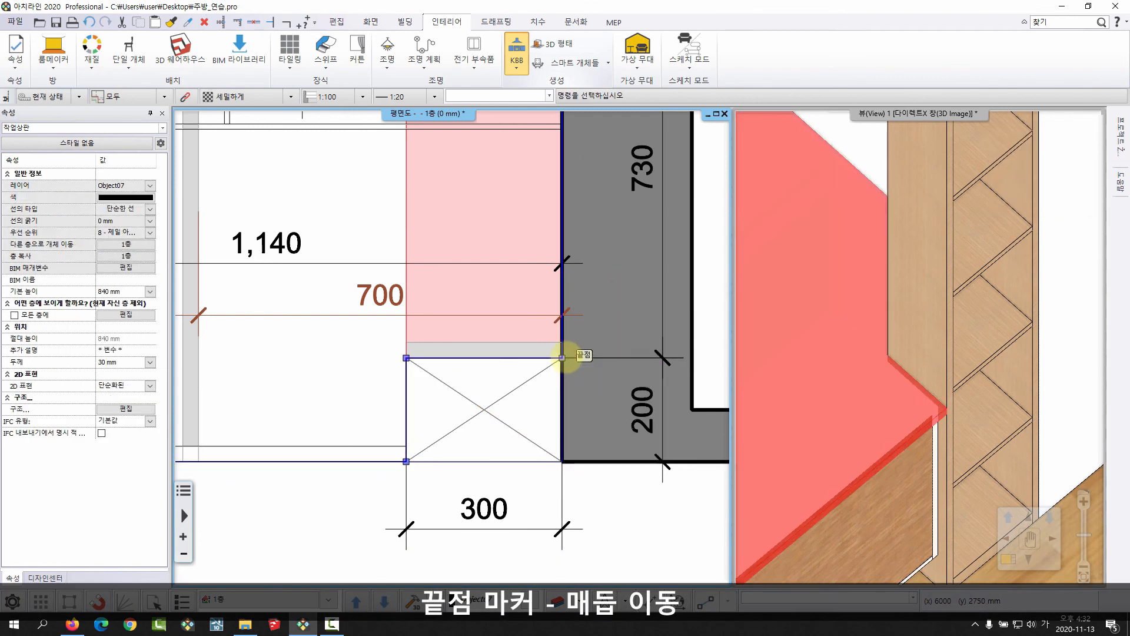
pyautogui.scroll(-5, 459, 423)
pyautogui.moveTo(432, 347); pyautogui.dragTo(493, 415, button='middle')
pyautogui.press('Escape')
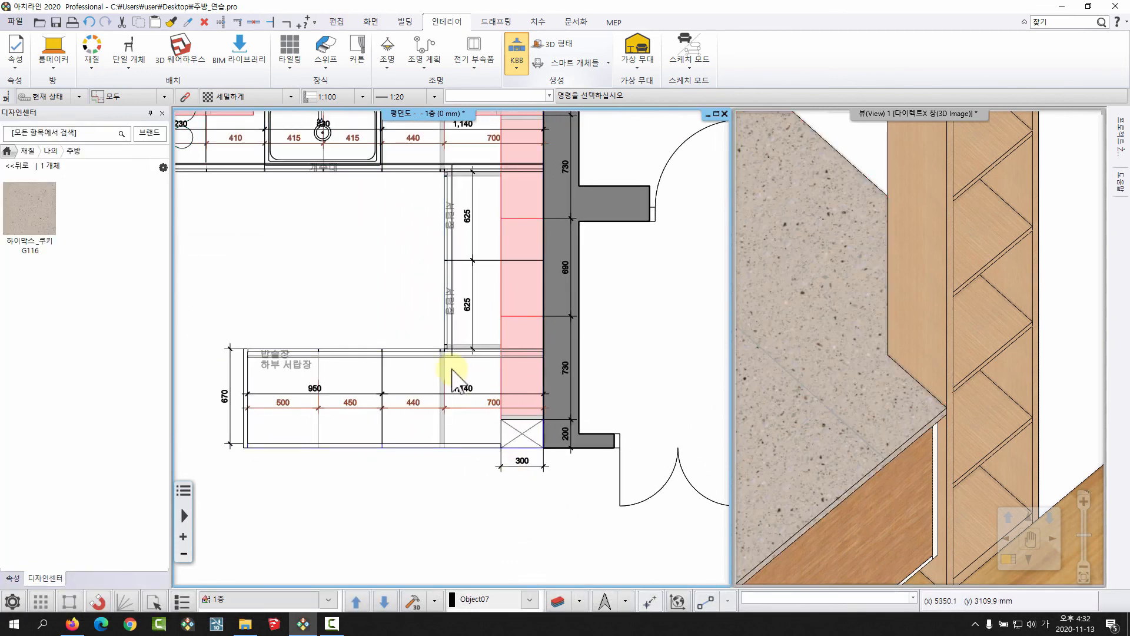
# Maximize the 3D view and examine the worktop's notch around the tall shelf unit and the whole kitchen from several angles.
pyautogui.moveTo(455, 364); pyautogui.dragTo(493, 398, button='middle')
pyautogui.moveTo(412, 368); pyautogui.dragTo(540, 413, button='middle')
pyautogui.scroll(-4, 911, 411)
pyautogui.moveTo(911, 411); pyautogui.dragTo(932, 423, button='middle')
pyautogui.click(1091, 114)
pyautogui.moveTo(635, 404); pyautogui.dragTo(956, 329, button='middle')
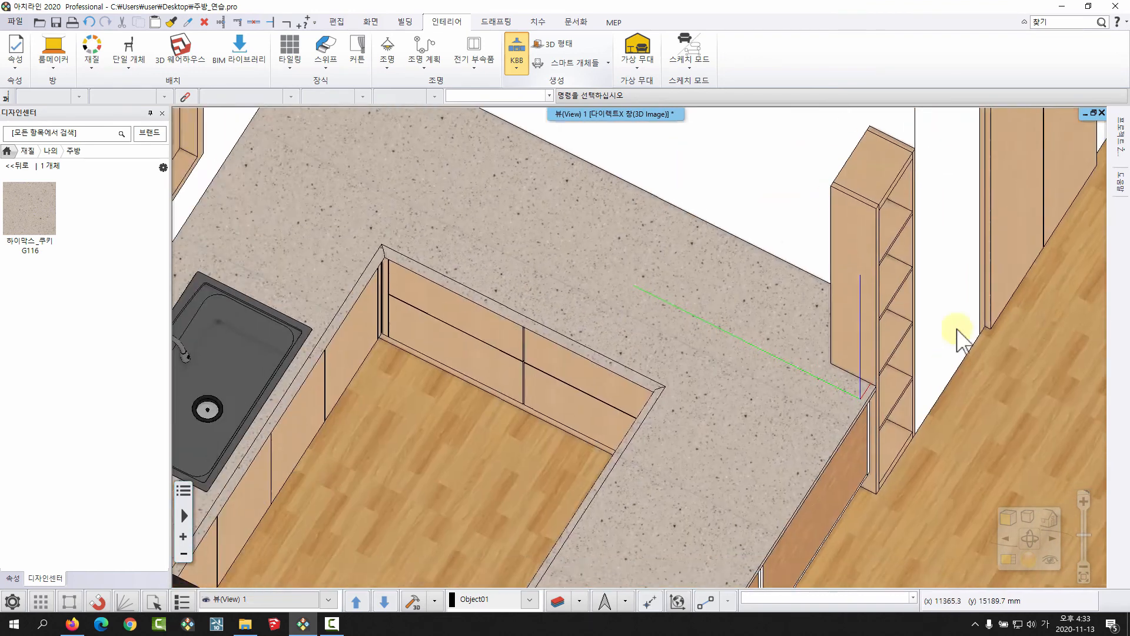
pyautogui.moveTo(956, 329); pyautogui.dragTo(895, 395, button='right')
pyautogui.scroll(3, 764, 248)
pyautogui.moveTo(763, 249); pyautogui.dragTo(789, 281, button='right')
pyautogui.moveTo(670, 280); pyautogui.dragTo(737, 311, button='middle')
pyautogui.scroll(-5, 905, 200)
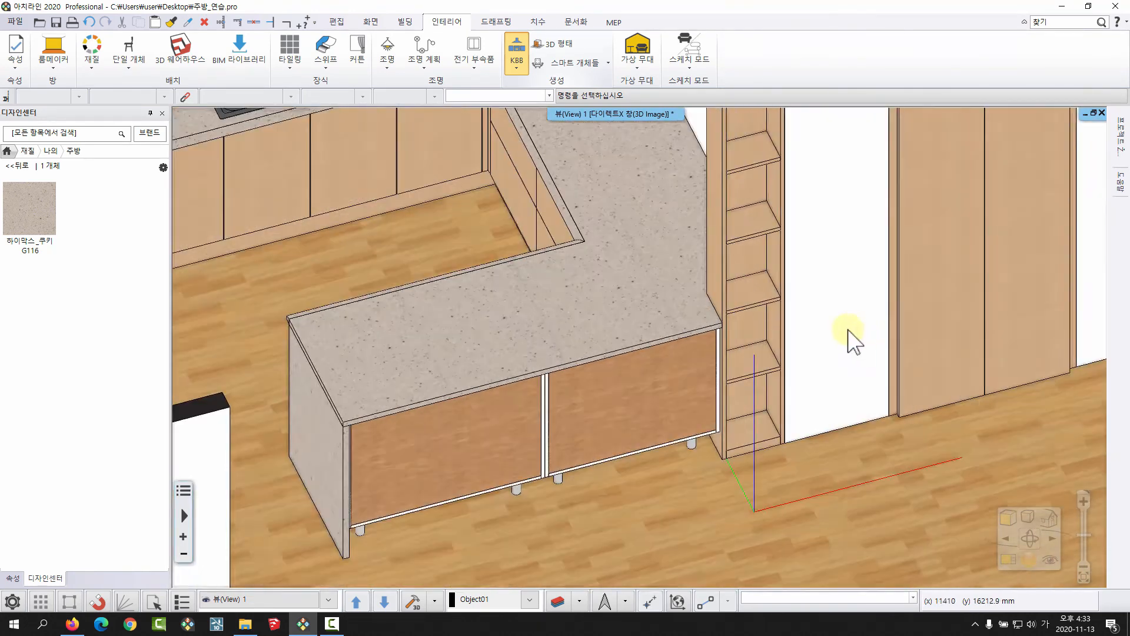
pyautogui.moveTo(853, 336); pyautogui.dragTo(721, 373, button='right')
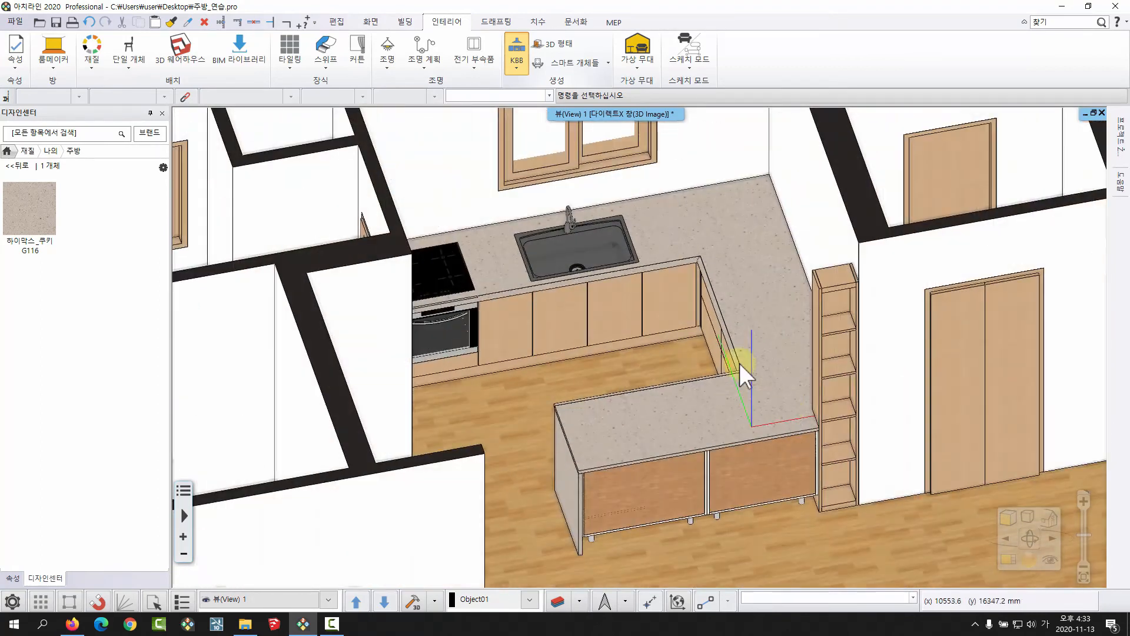
pyautogui.scroll(3, 700, 375)
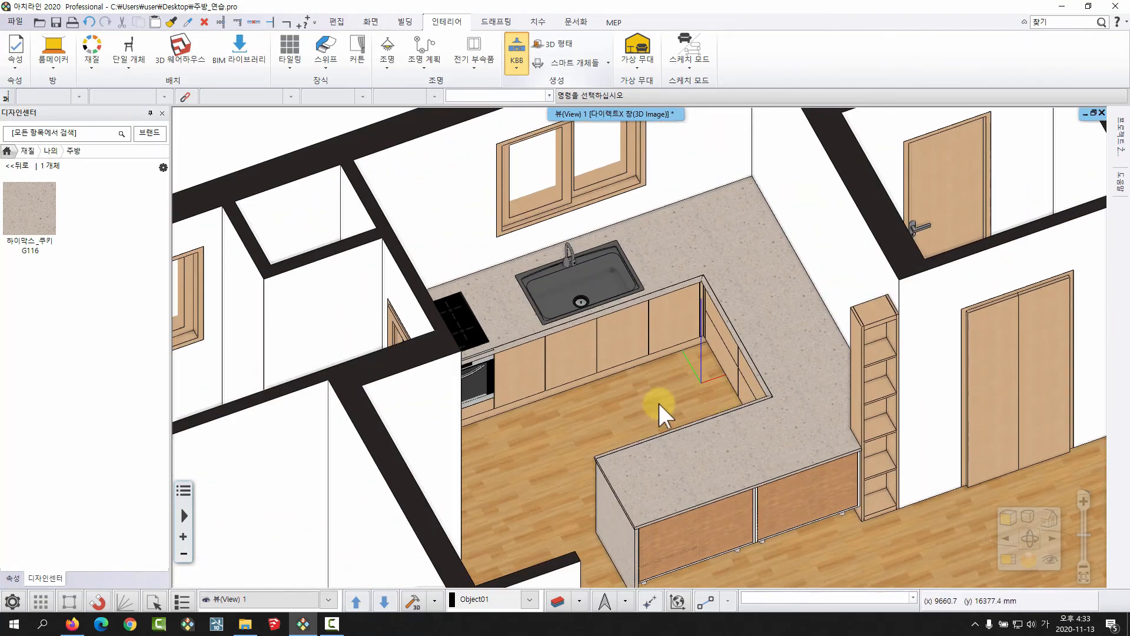
pyautogui.moveTo(768, 388); pyautogui.dragTo(758, 364, button='middle')
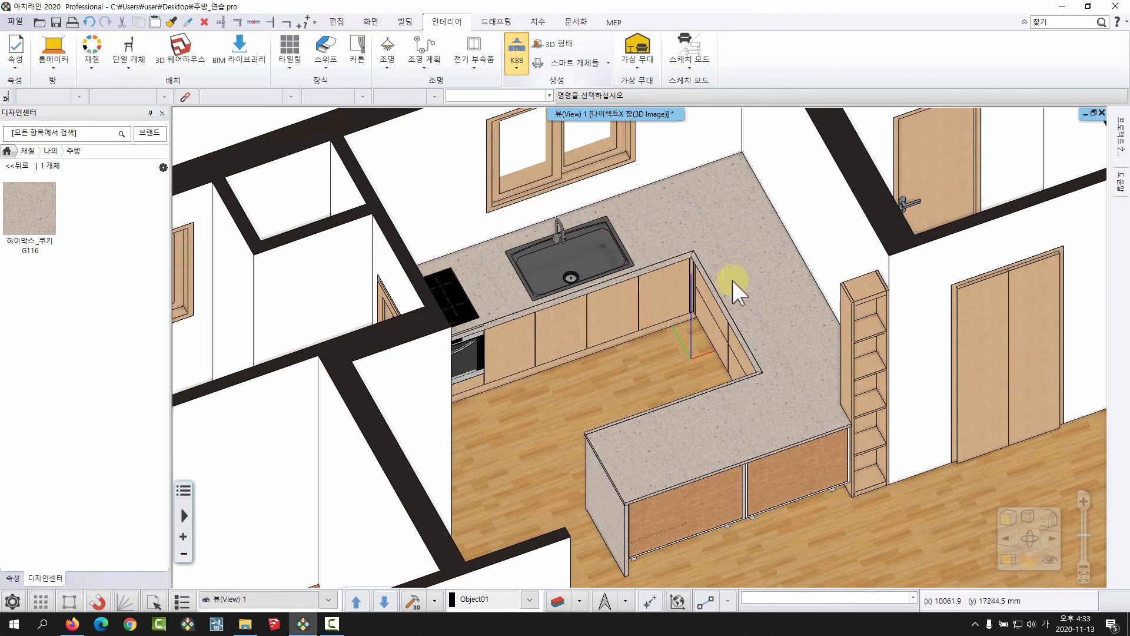
# Restore the side-by-side layout, with the kitchen visible in both the floor plan and the 3D view.
pyautogui.press('F4')
pyautogui.moveTo(1037, 360); pyautogui.dragTo(804, 371, button='middle')
pyautogui.scroll(-2, 862, 453)
pyautogui.moveTo(941, 361); pyautogui.dragTo(920, 364, button='middle')
pyautogui.moveTo(559, 318); pyautogui.dragTo(511, 329, button='middle')
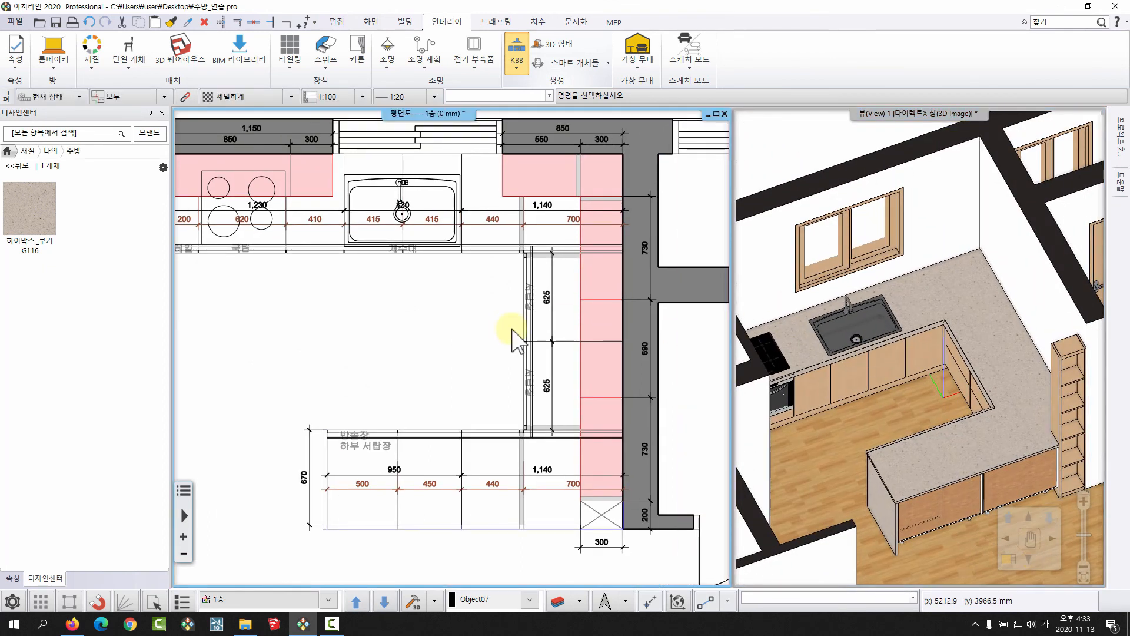